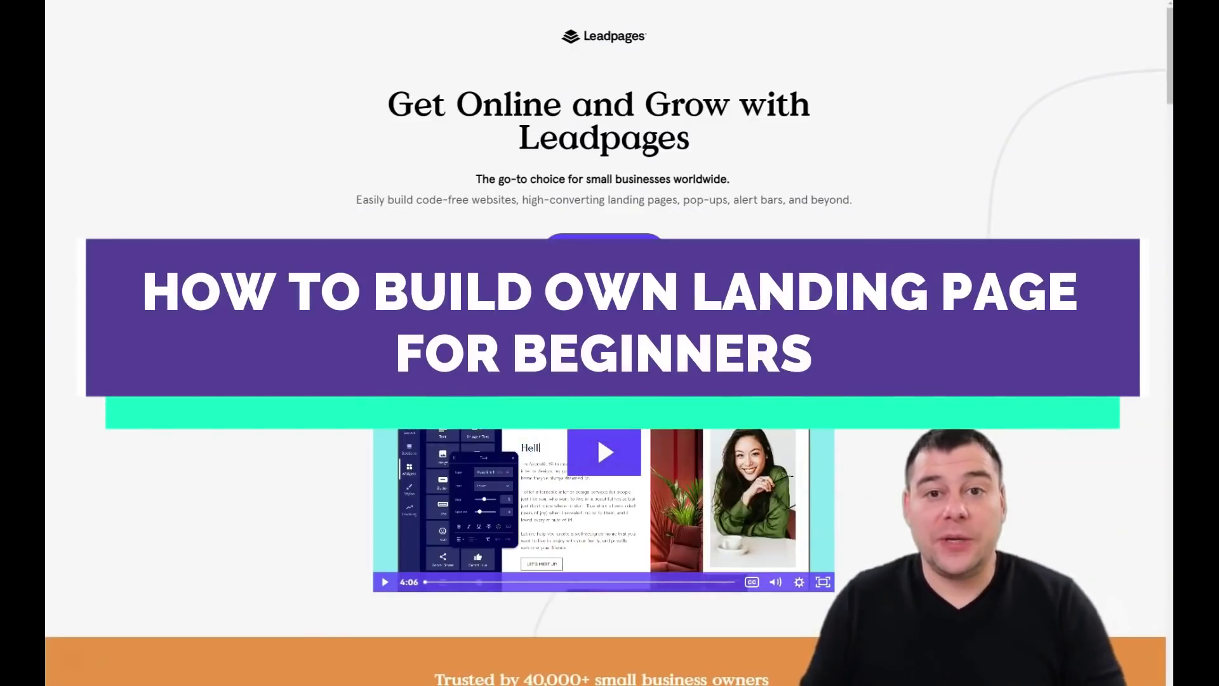
Look through the Leadpages marketing page, covering its features, testimonials and free trial offer.
scroll(609, 343, down, 10)
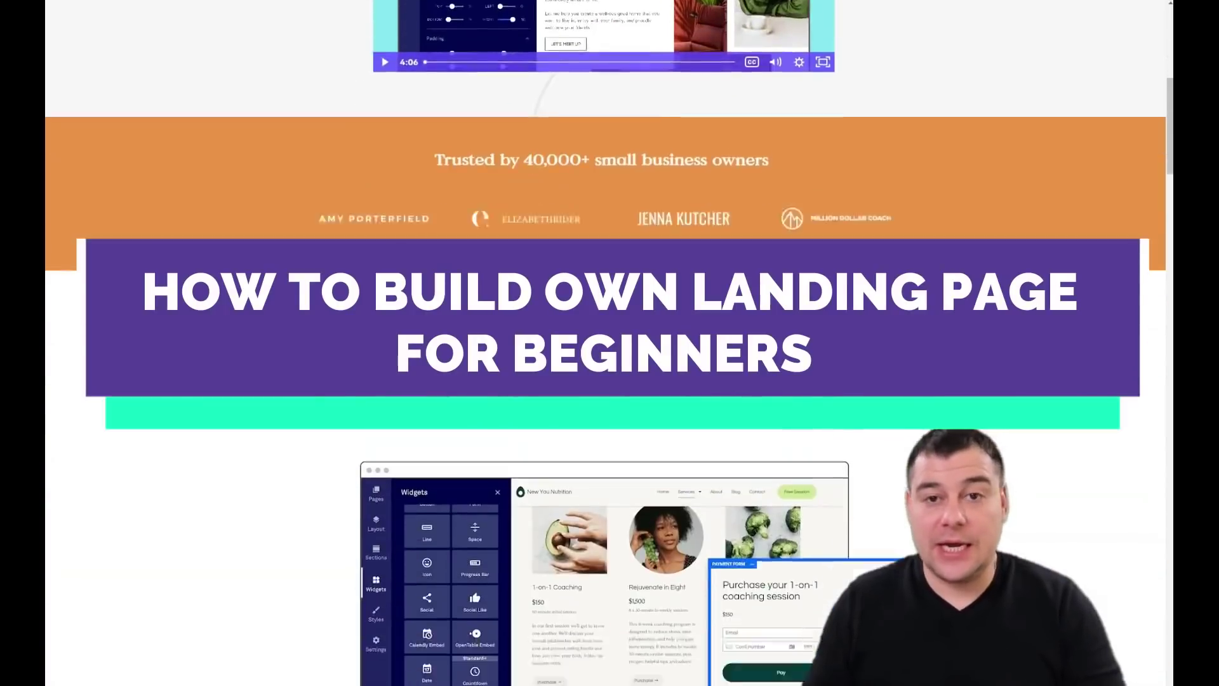
scroll(610, 343, down, 10)
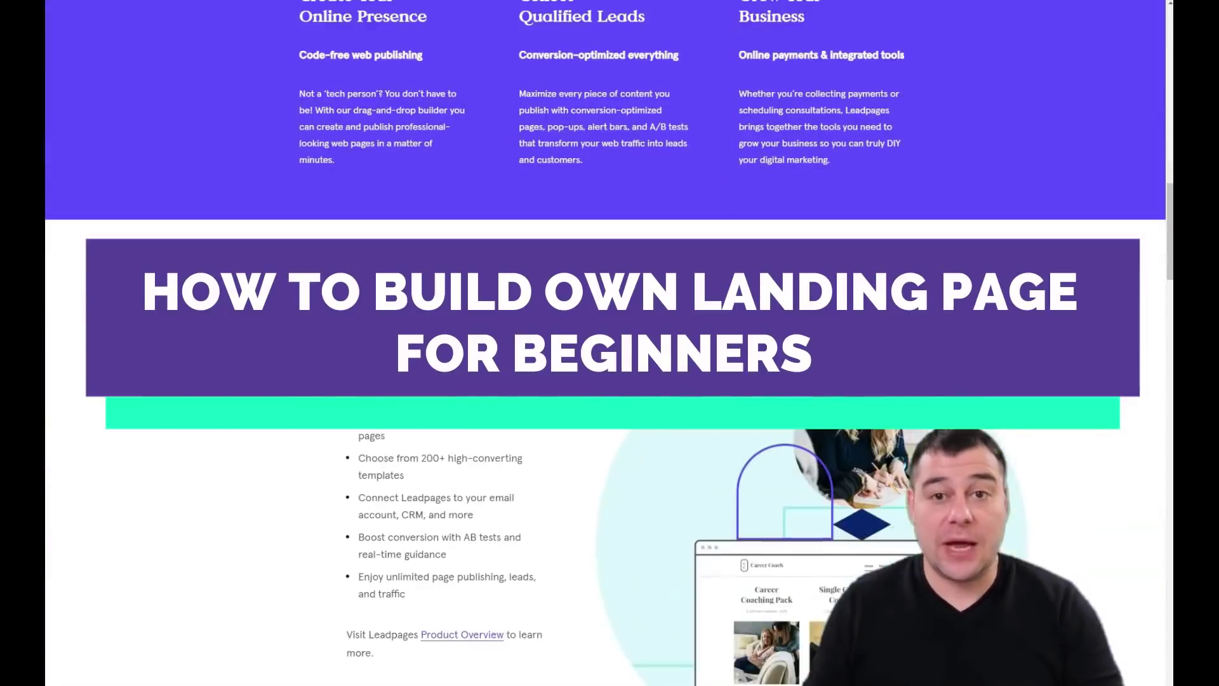
scroll(261, 332, down, 6)
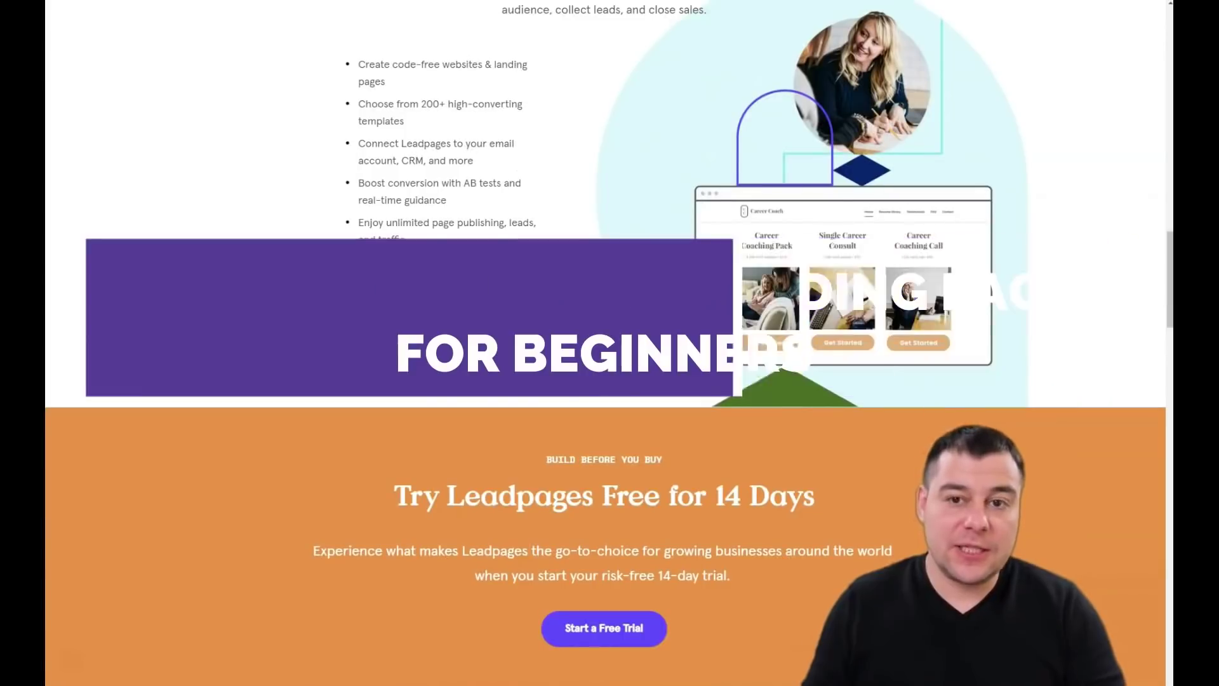
scroll(260, 332, down, 4)
scroll(261, 336, down, 3)
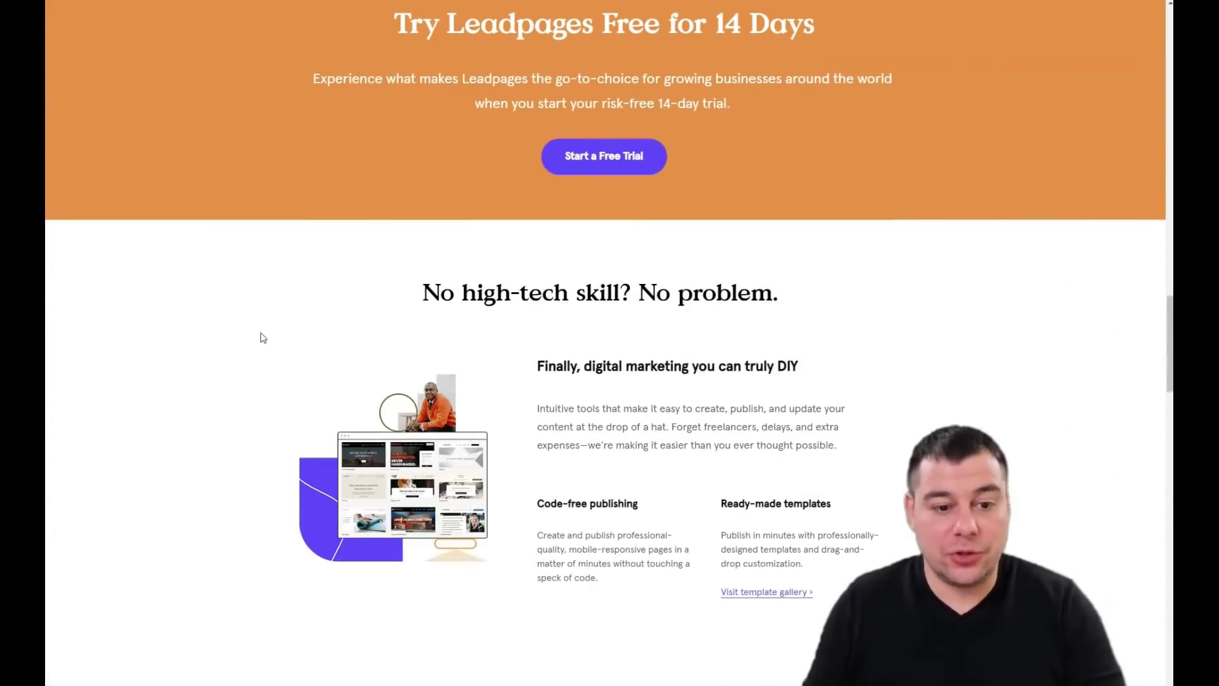
scroll(261, 336, down, 15)
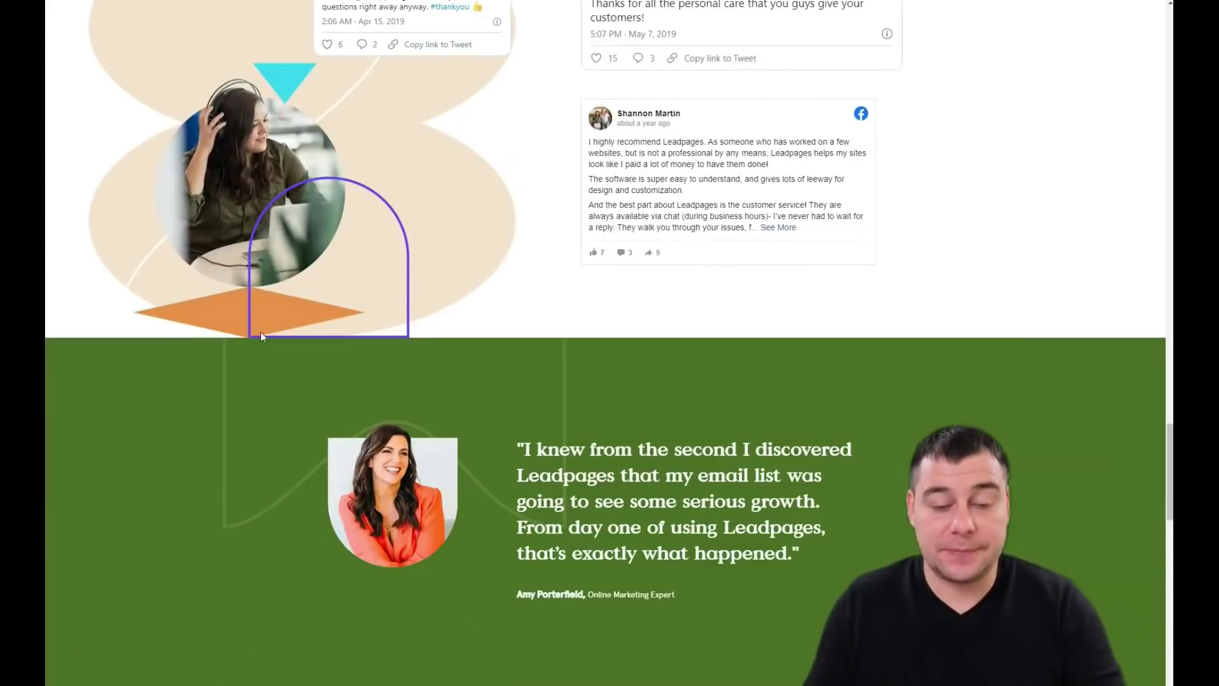
scroll(260, 331, down, 13)
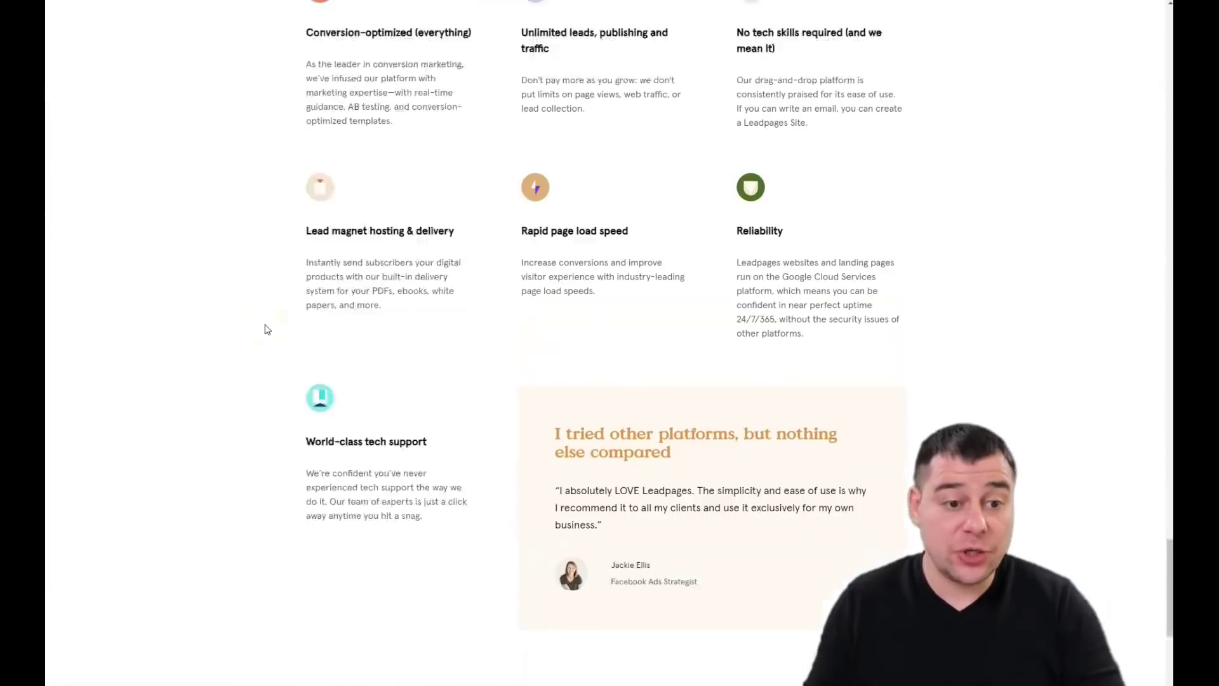
scroll(267, 329, down, 1)
scroll(267, 329, down, 5)
scroll(267, 330, up, 20)
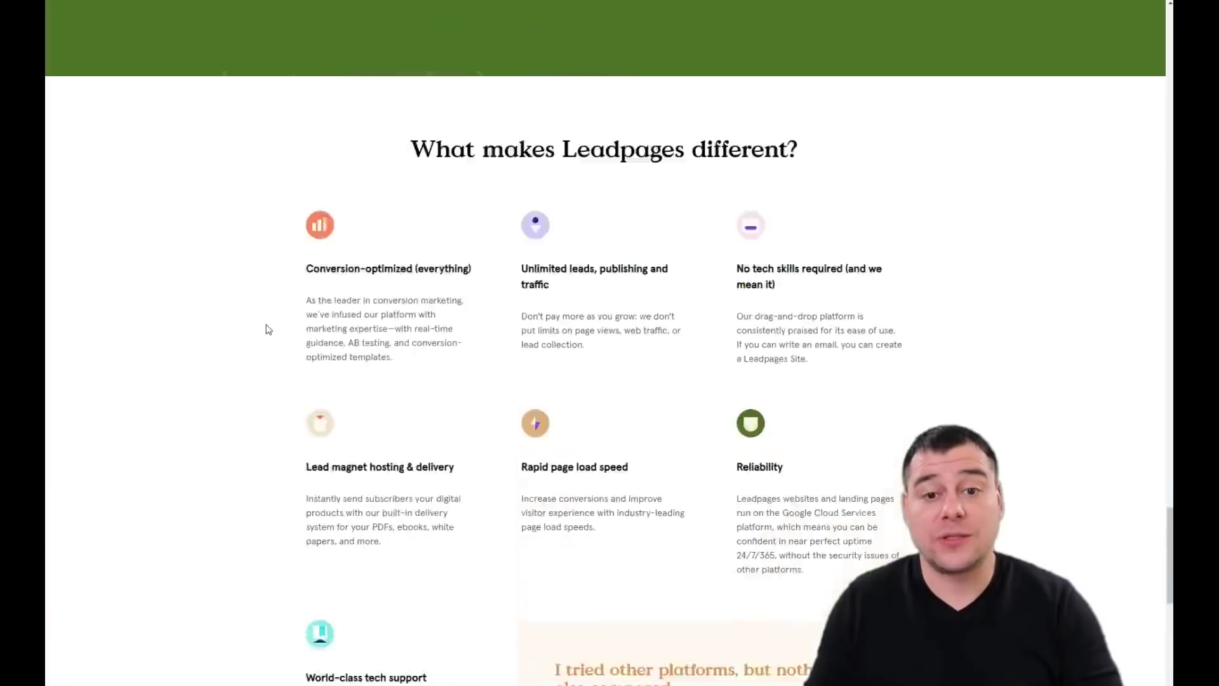
scroll(265, 330, up, 18)
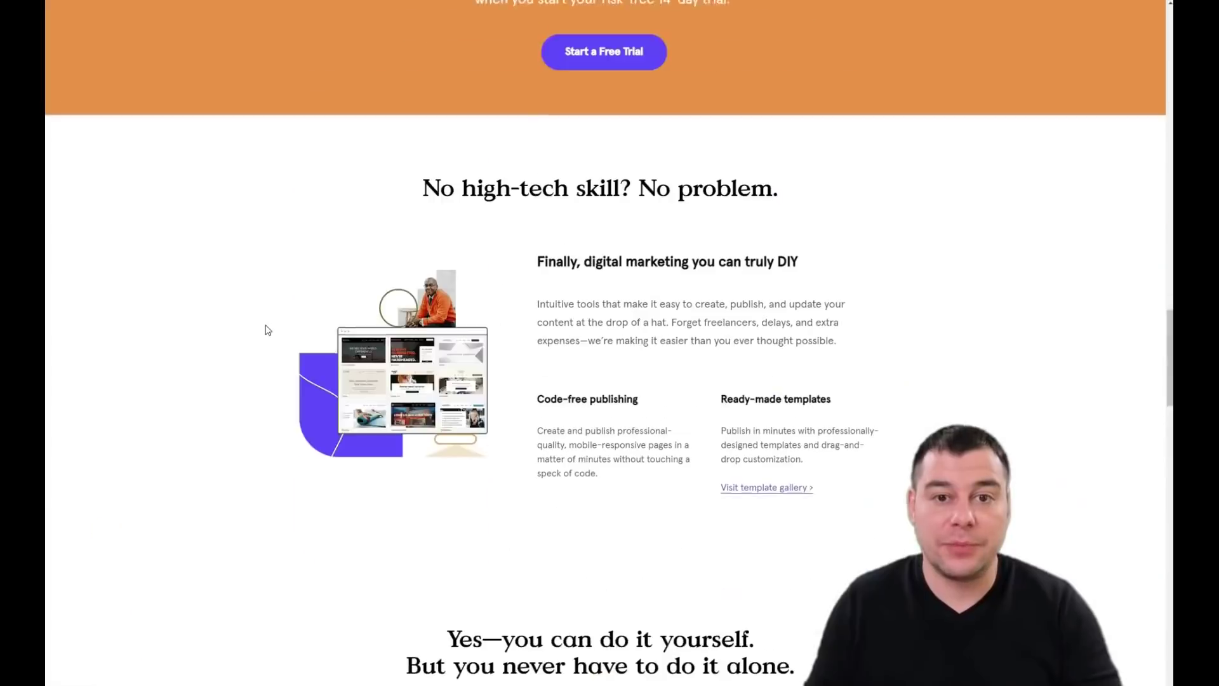
scroll(265, 330, up, 18)
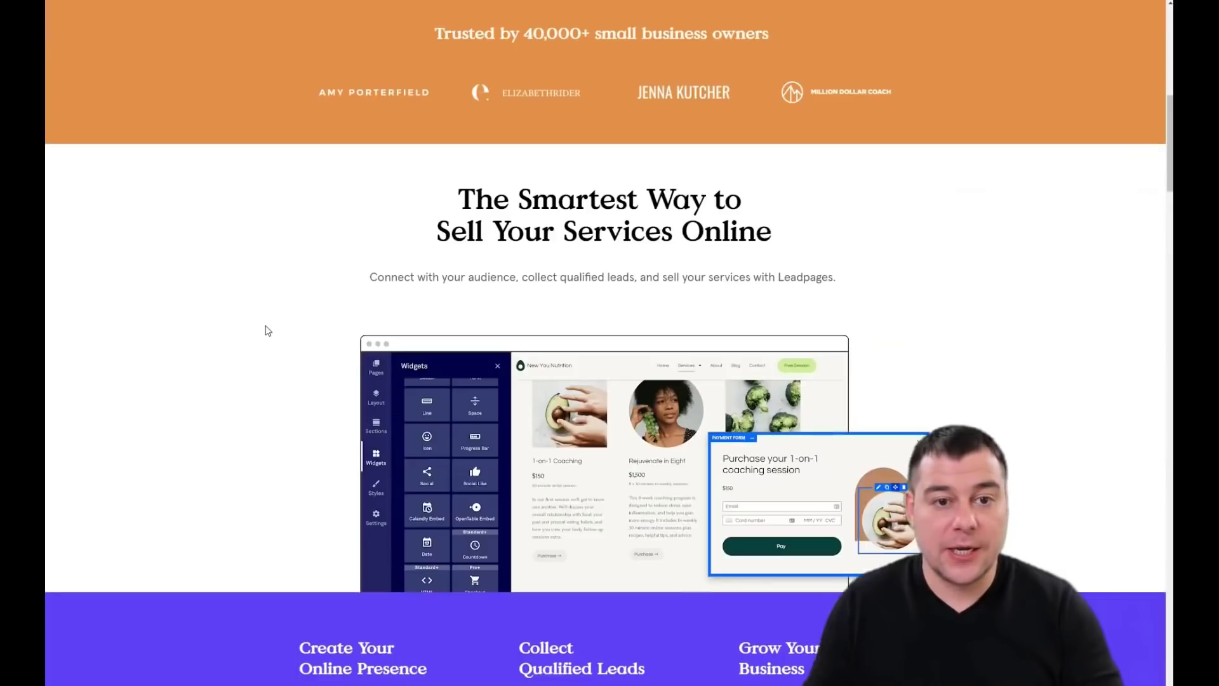
scroll(267, 330, up, 3)
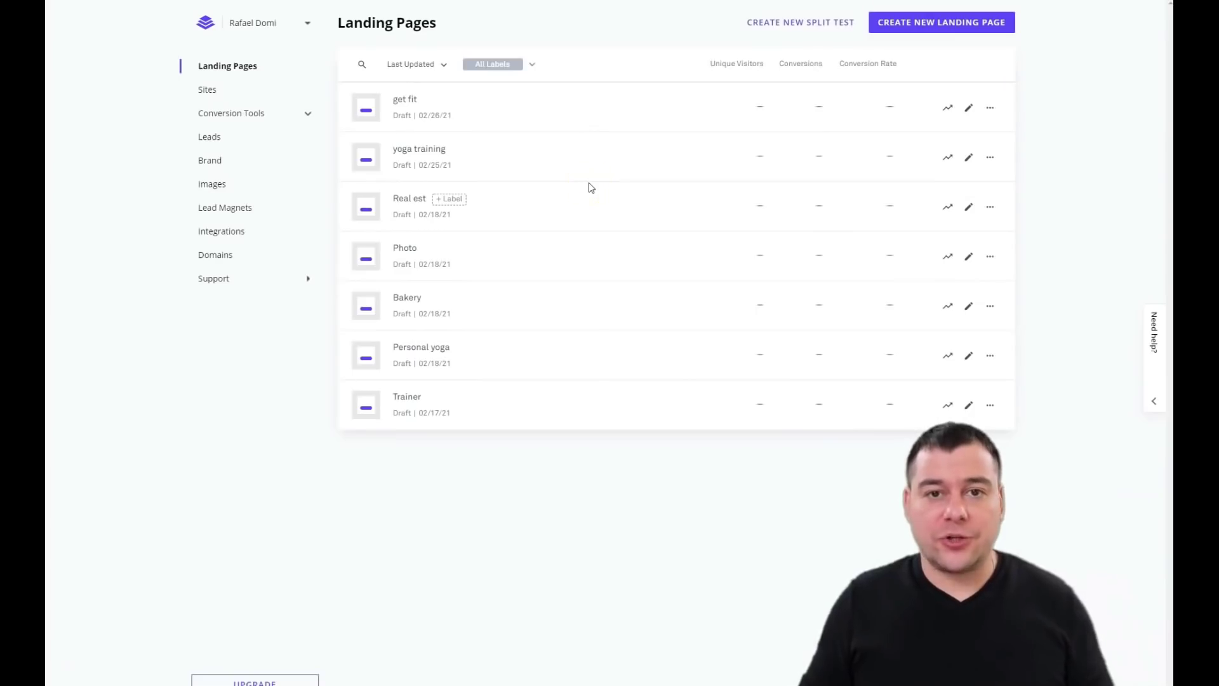
Start a new landing page and look through the available templates in the gallery.
click(929, 29)
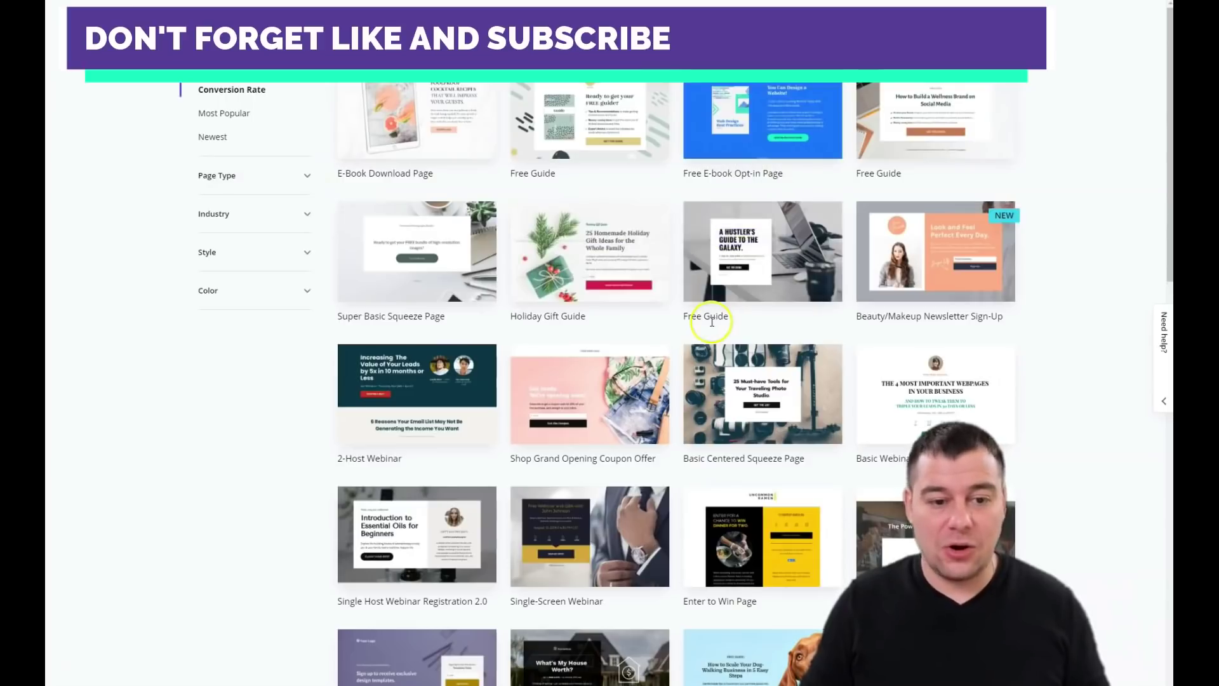
scroll(627, 320, down, 1)
scroll(626, 321, down, 9)
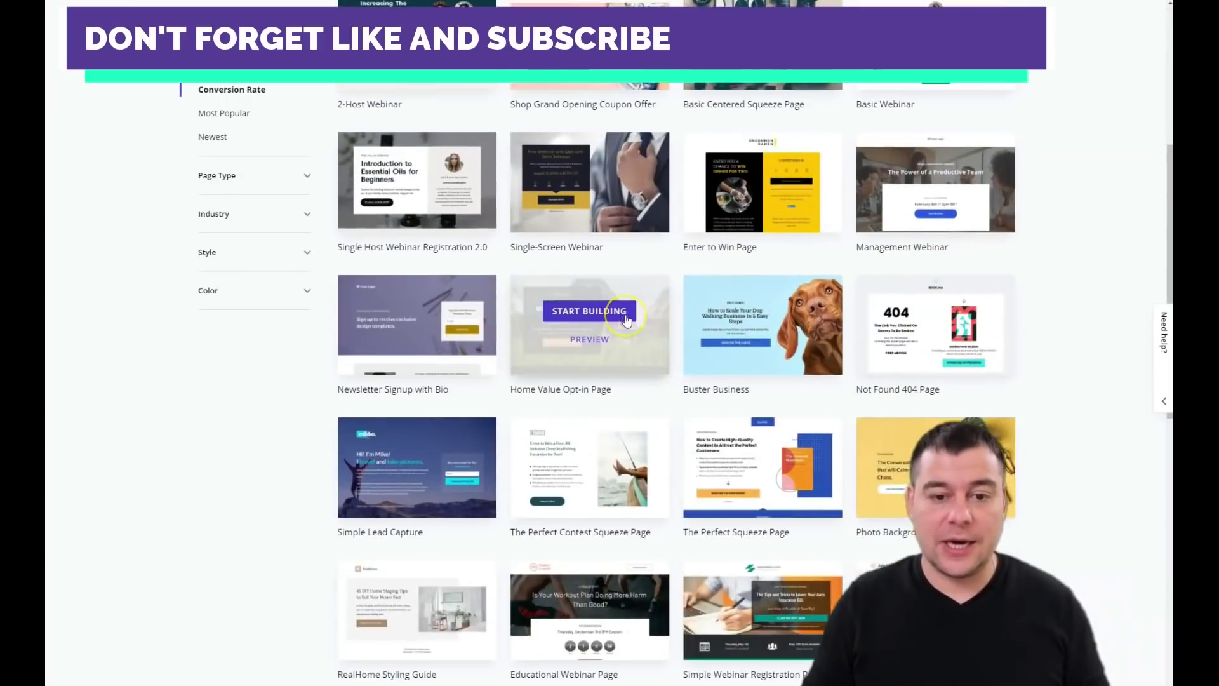
scroll(627, 319, down, 7)
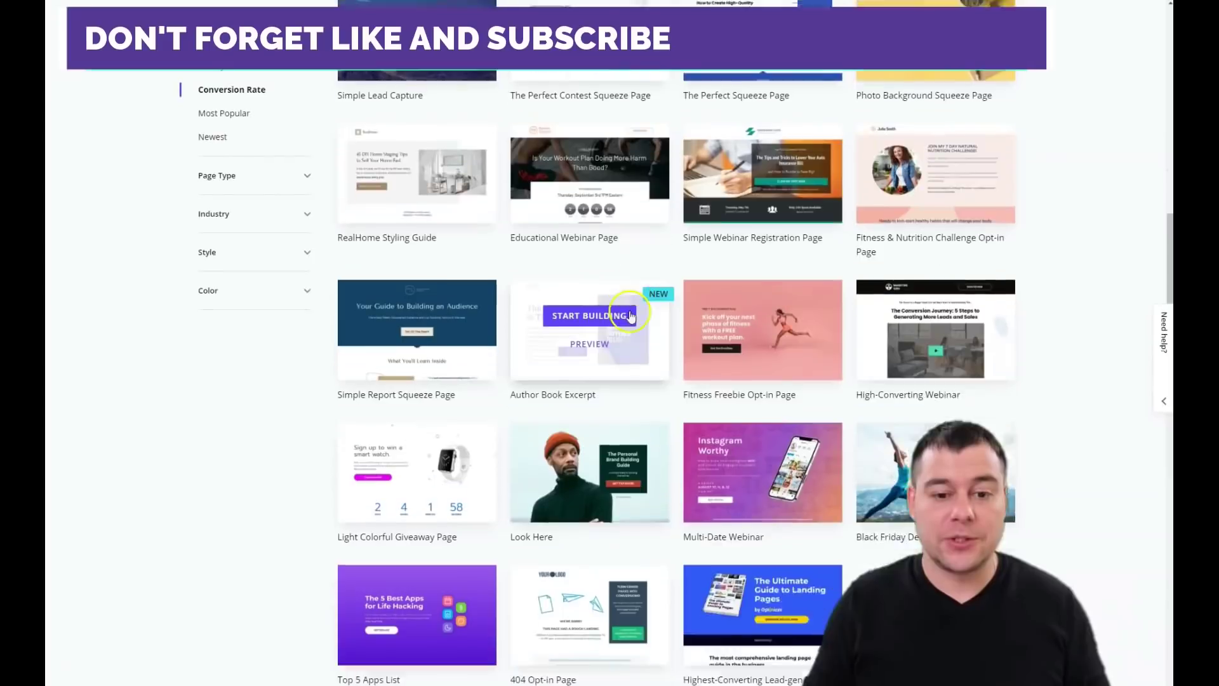
scroll(630, 310, down, 5)
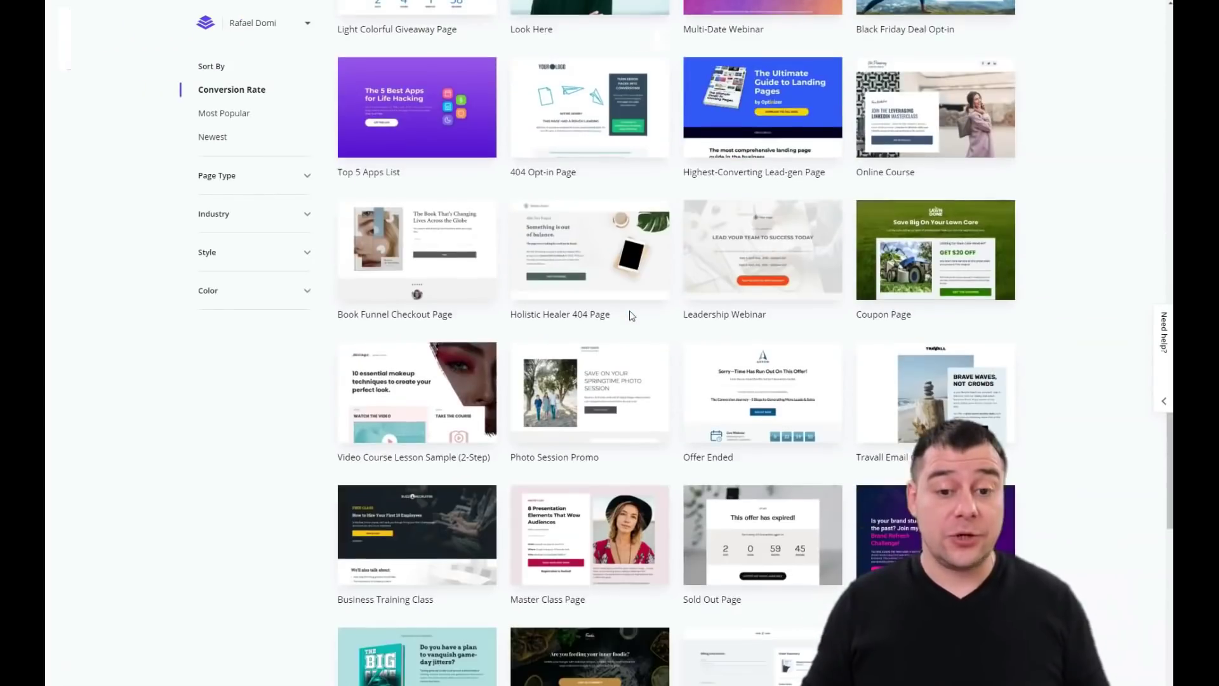
scroll(632, 315, down, 10)
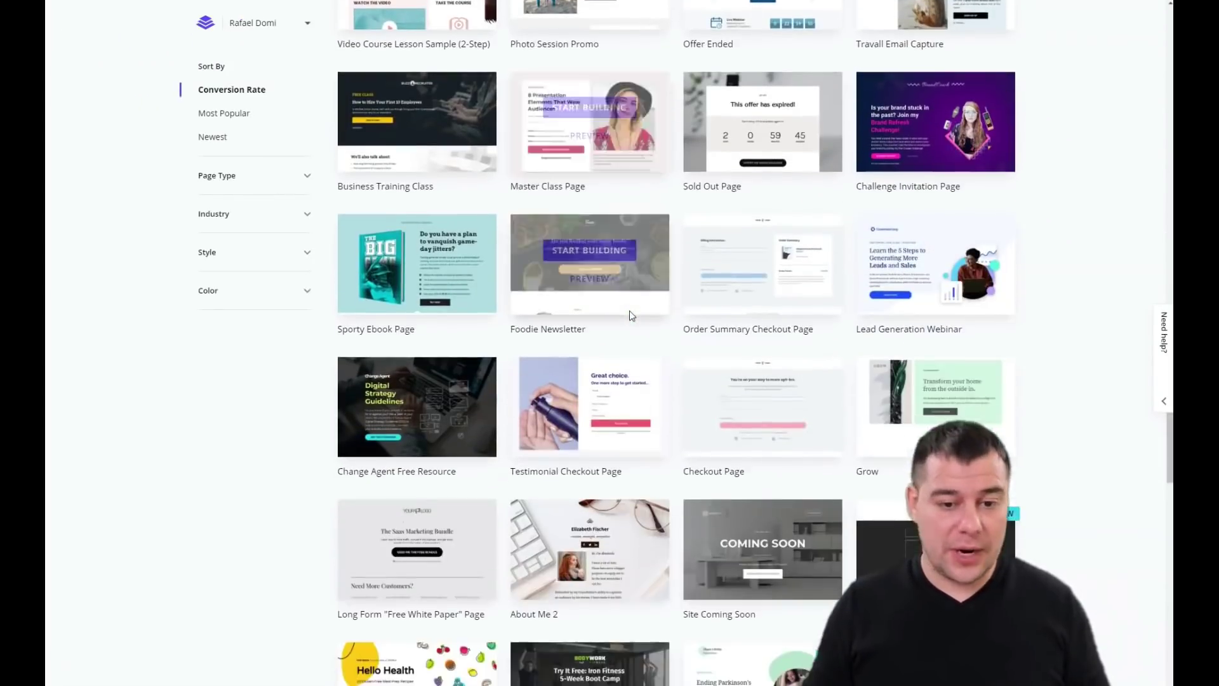
scroll(632, 315, down, 5)
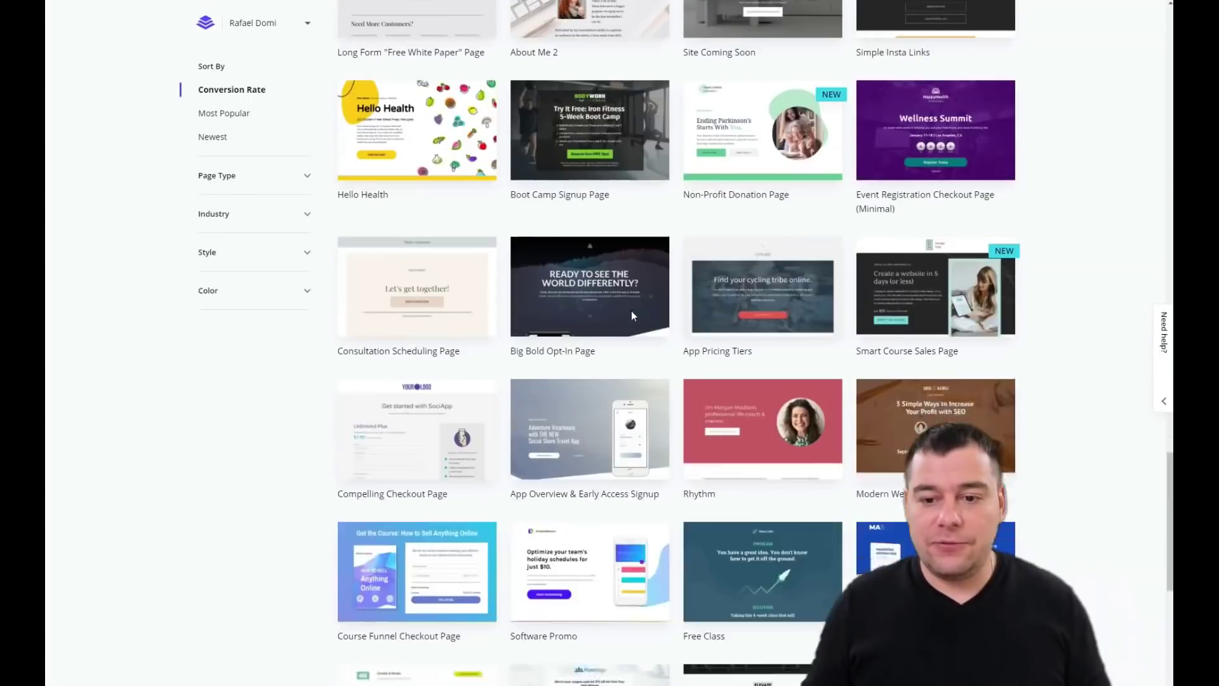
scroll(631, 315, down, 8)
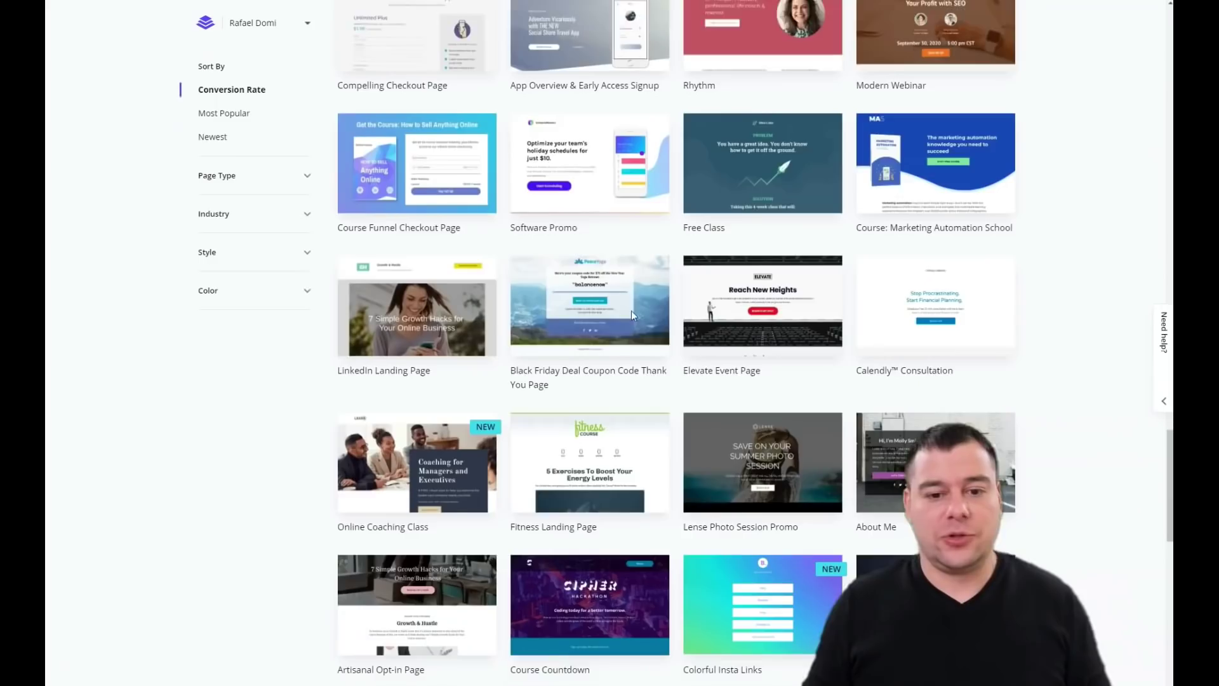
scroll(631, 316, down, 3)
scroll(631, 315, down, 5)
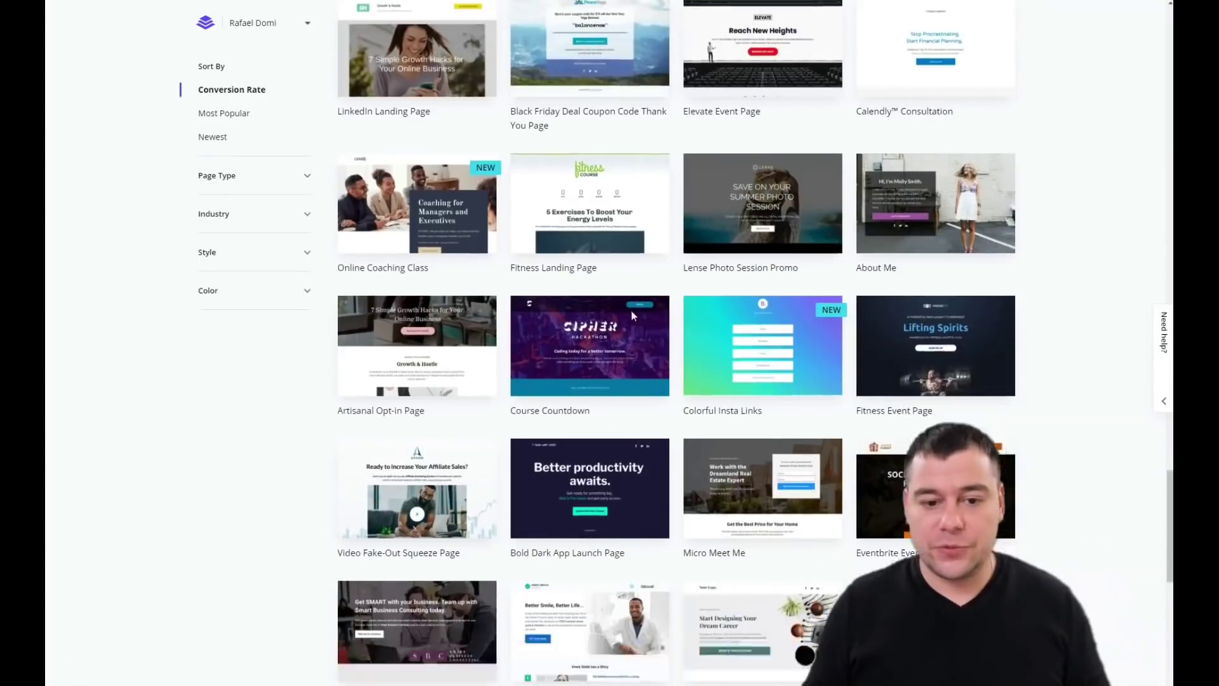
scroll(631, 312, down, 4)
scroll(631, 311, up, 12)
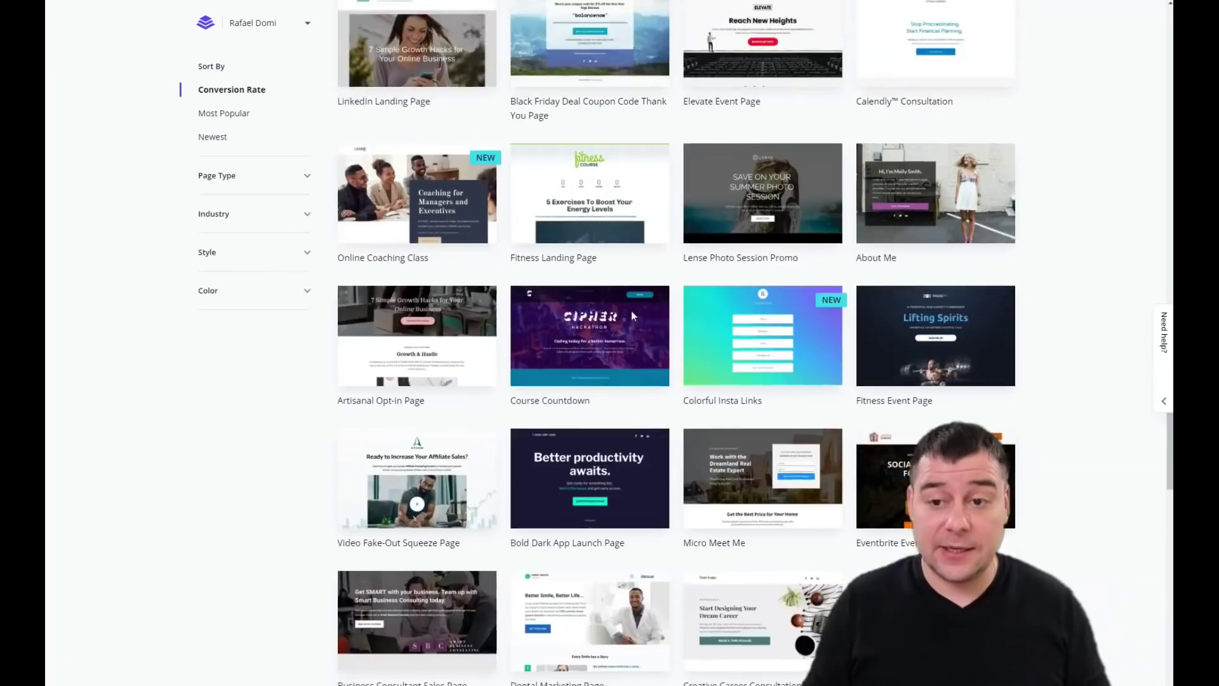
scroll(633, 315, up, 14)
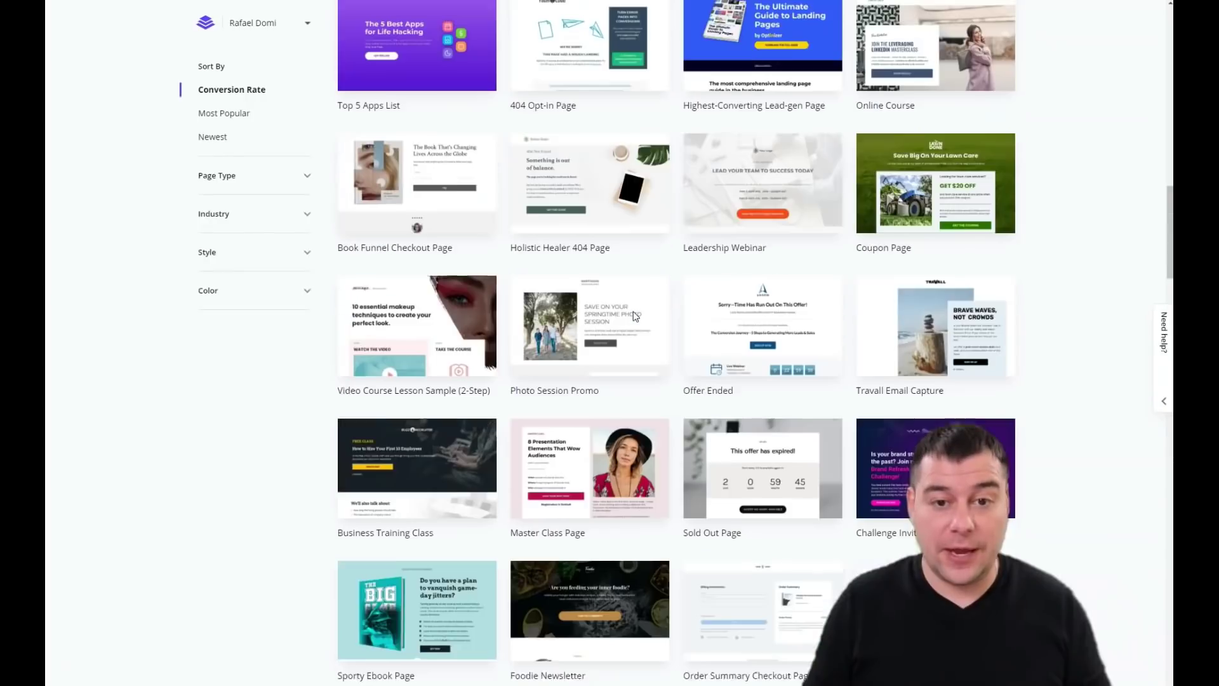
scroll(634, 317, up, 5)
scroll(635, 316, up, 1)
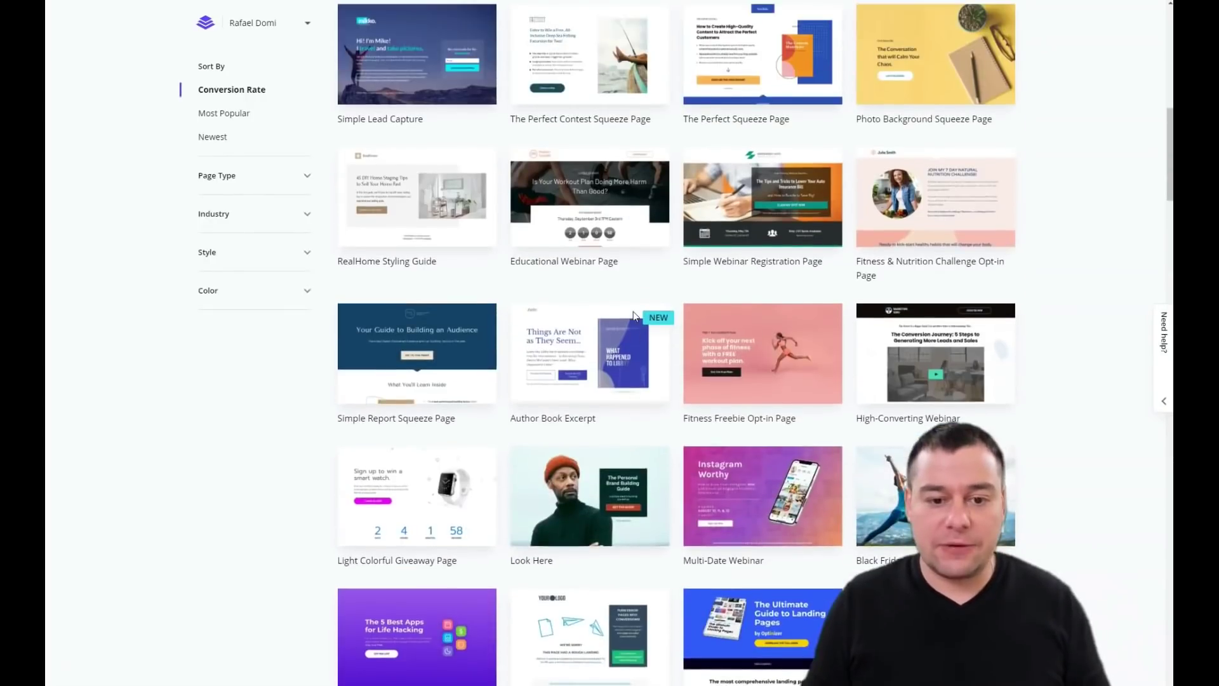
scroll(631, 313, up, 4)
scroll(631, 308, up, 1)
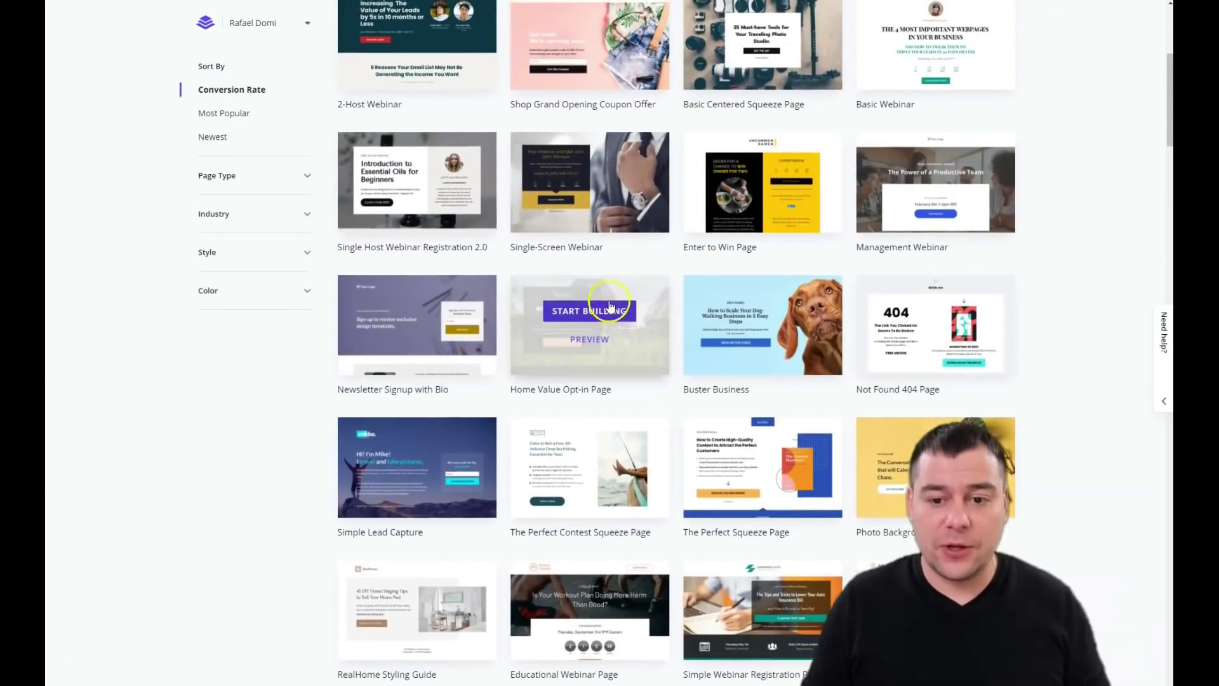
click(907, 437)
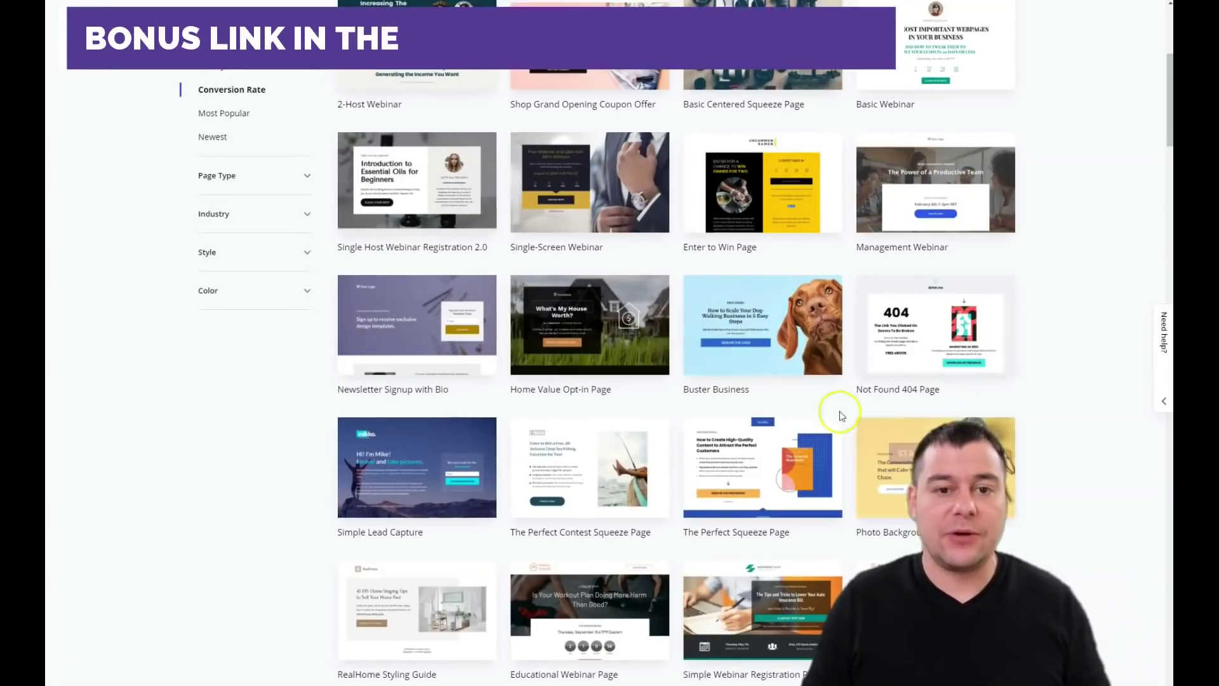
scroll(762, 380, up, 5)
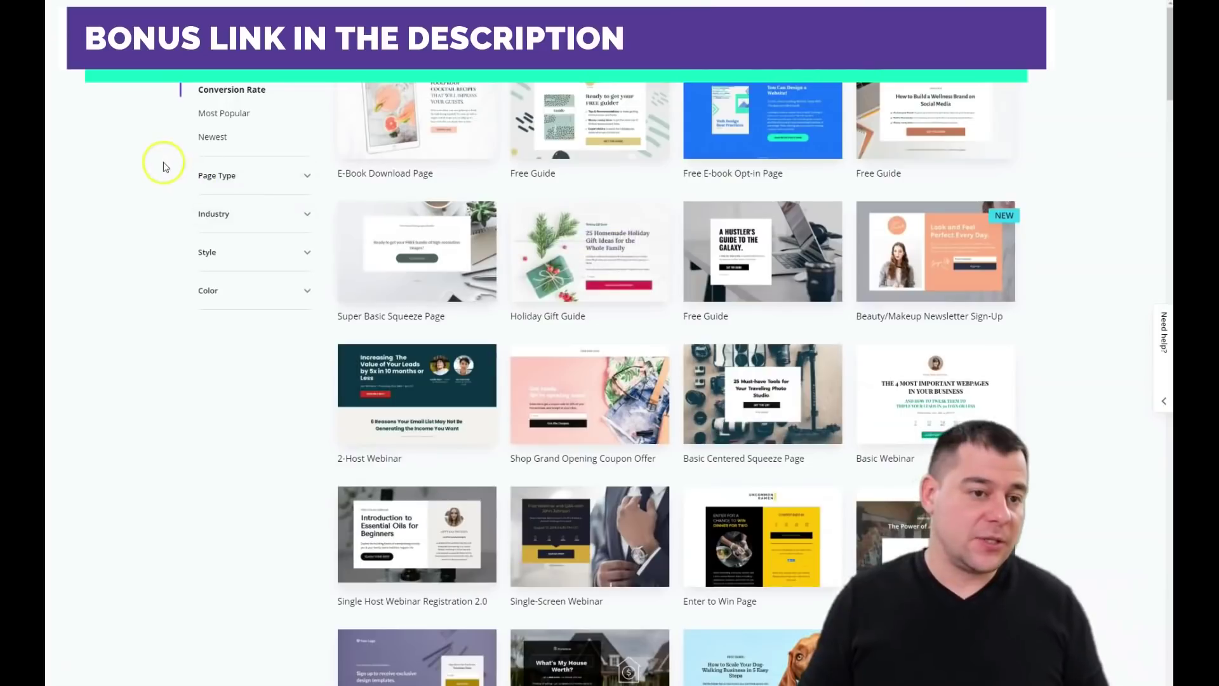
Filter the landing page templates to the Health & Wellness industry and browse the matching designs.
click(302, 216)
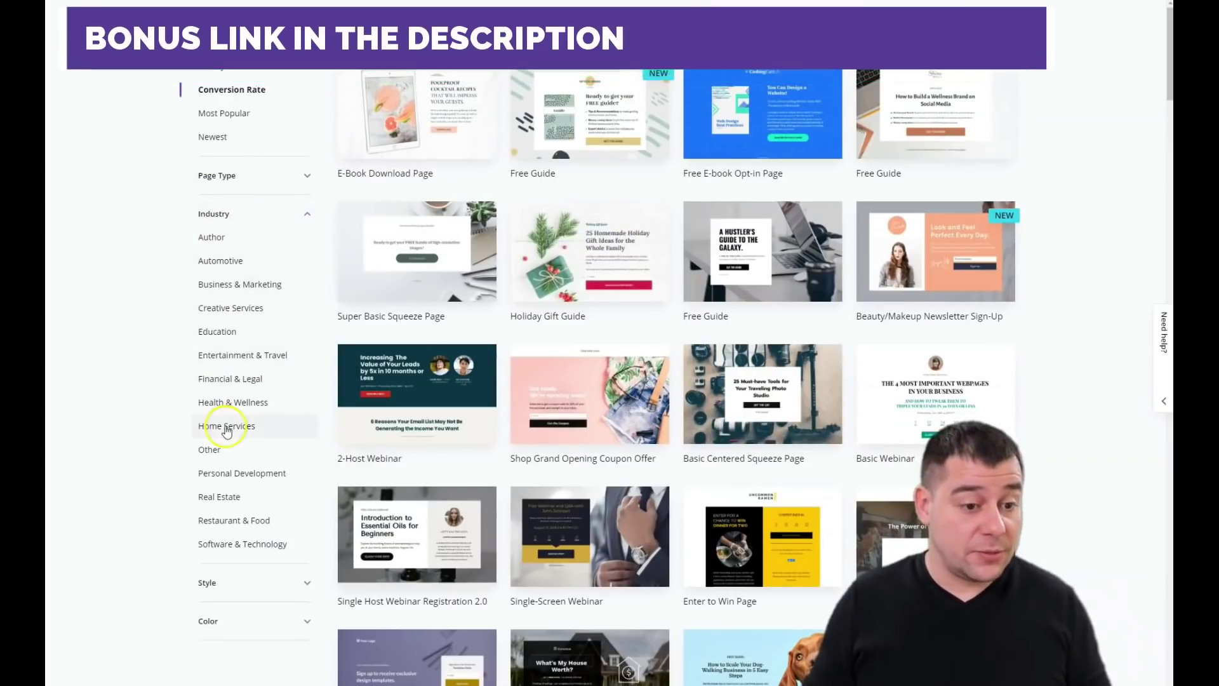
click(230, 402)
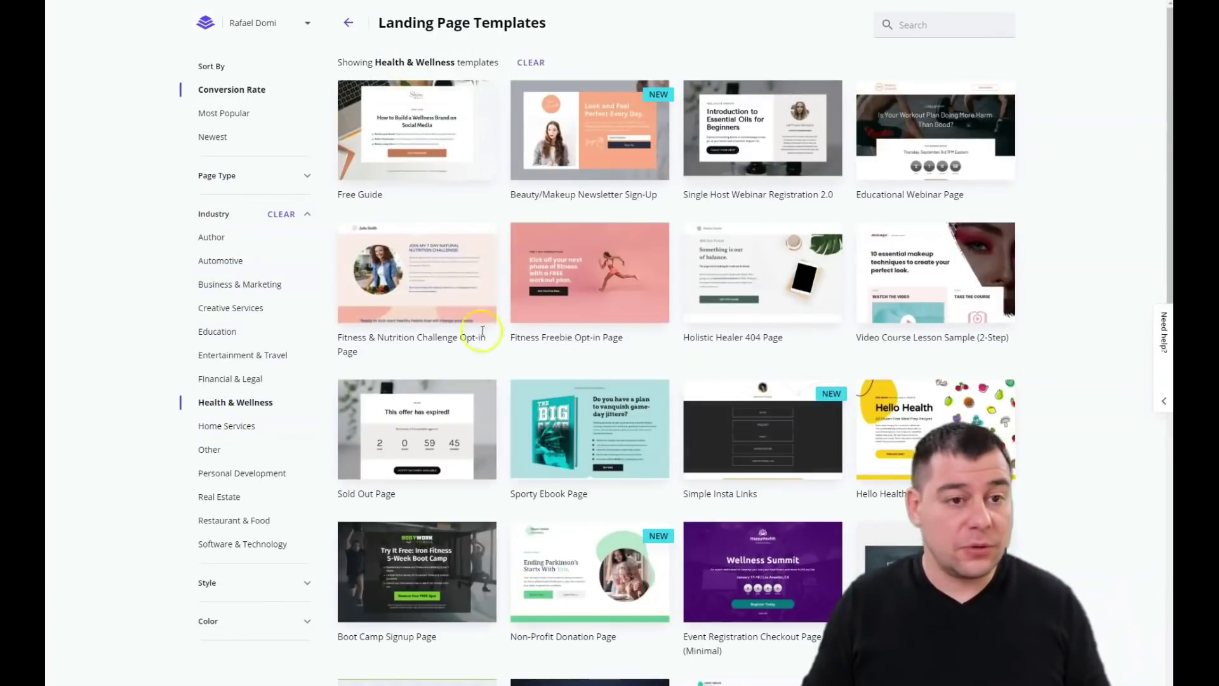
scroll(700, 240, down, 3)
scroll(701, 241, down, 6)
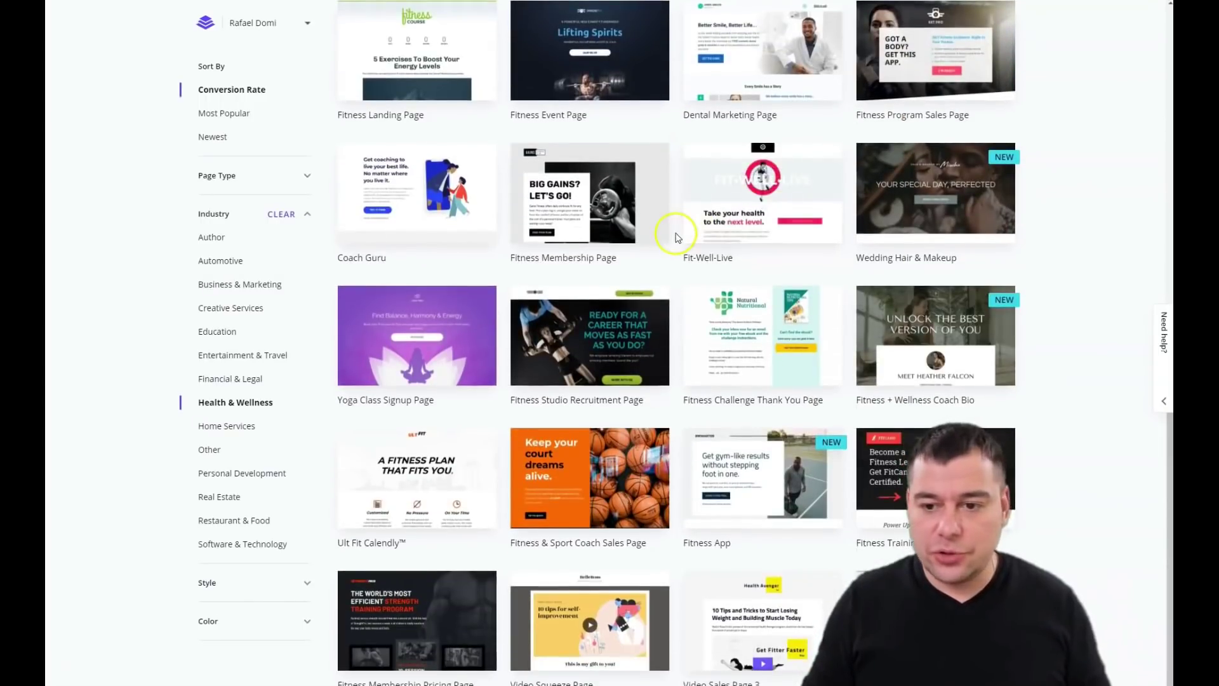
scroll(586, 262, up, 9)
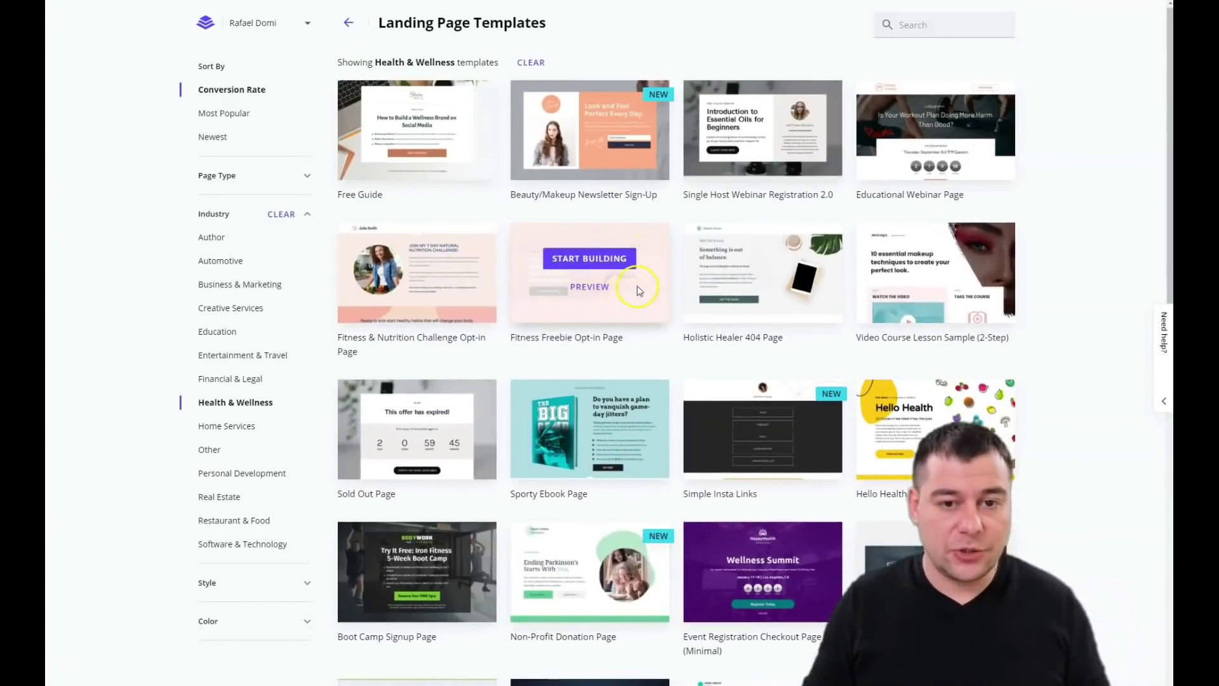
Start building from the Fitness Freebie Opt-in Page template, name the page Fit club, and look over its content down to the footer.
click(580, 258)
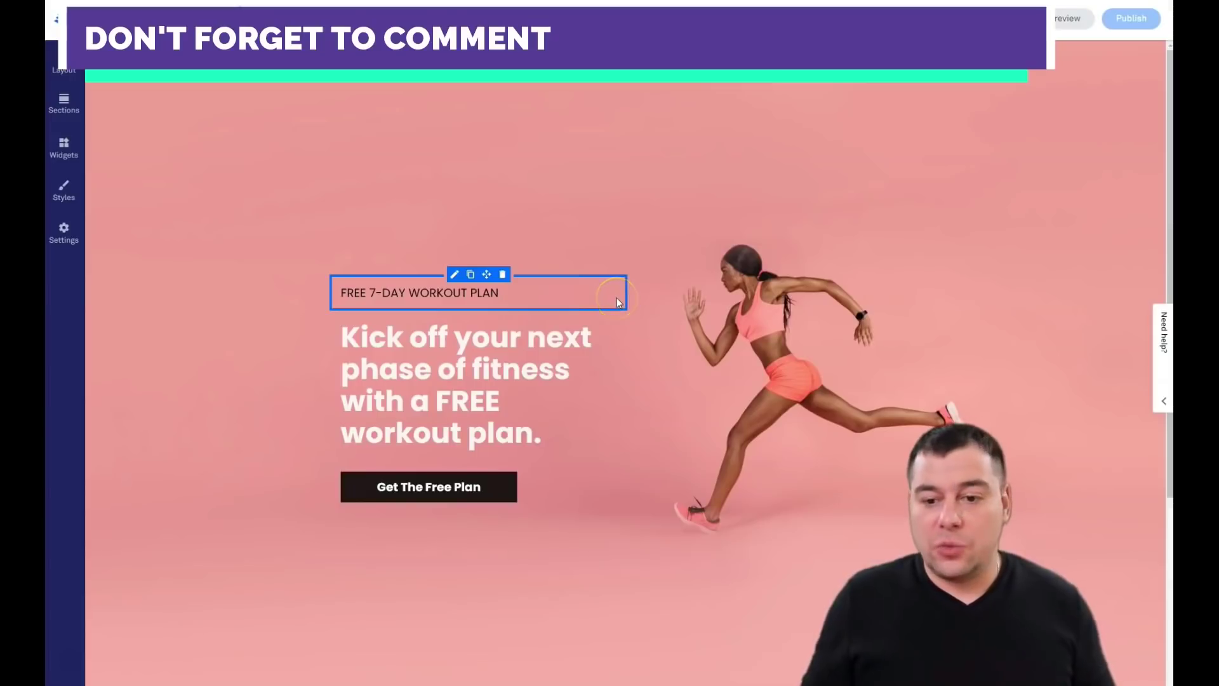
click(596, 268)
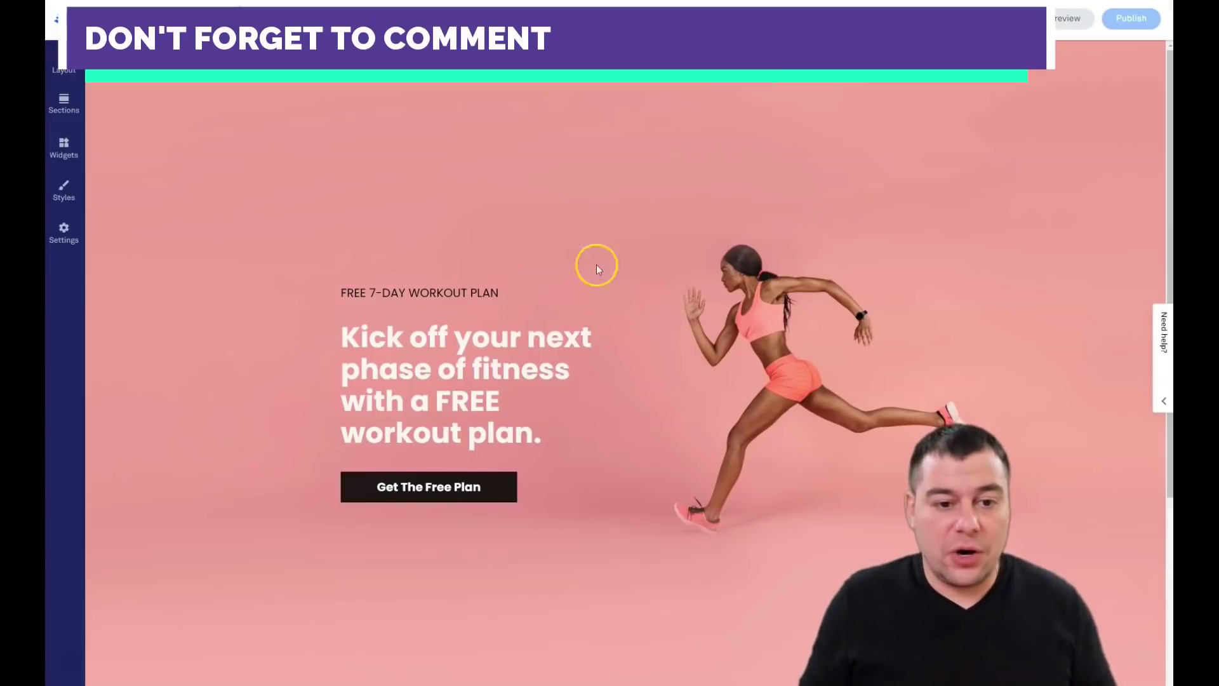
scroll(444, 139, down, 5)
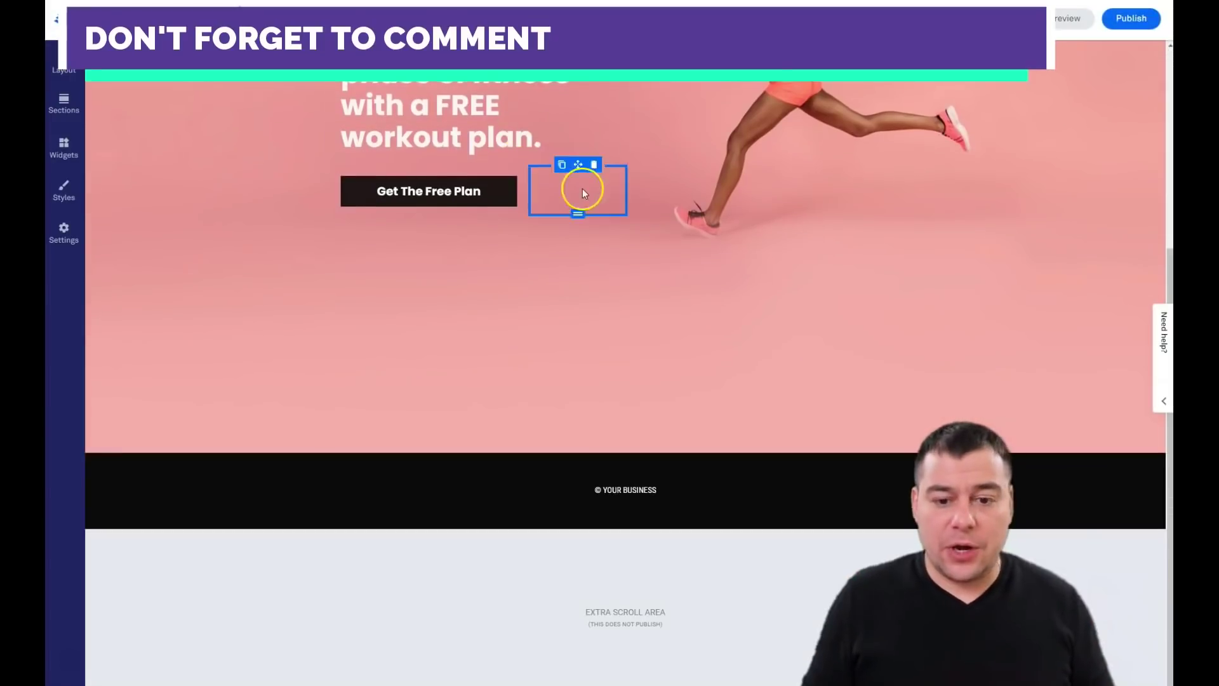
scroll(578, 194, up, 5)
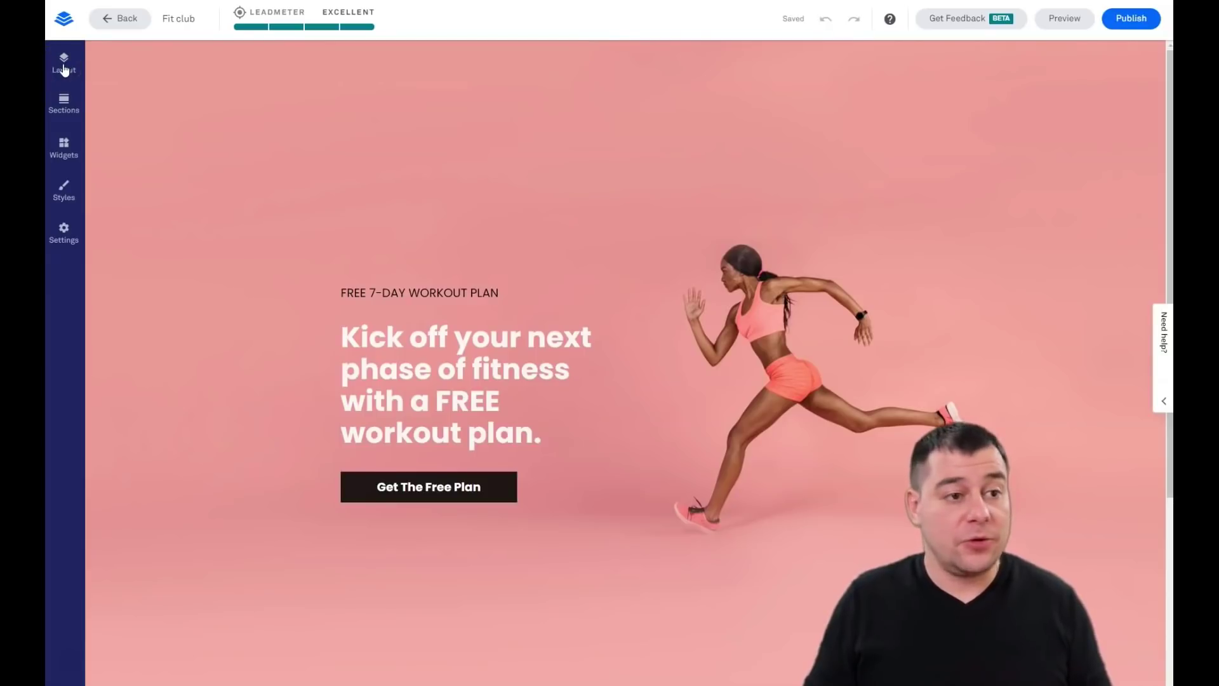
Open the page layout and examine the page's Body and Footer sections.
click(62, 70)
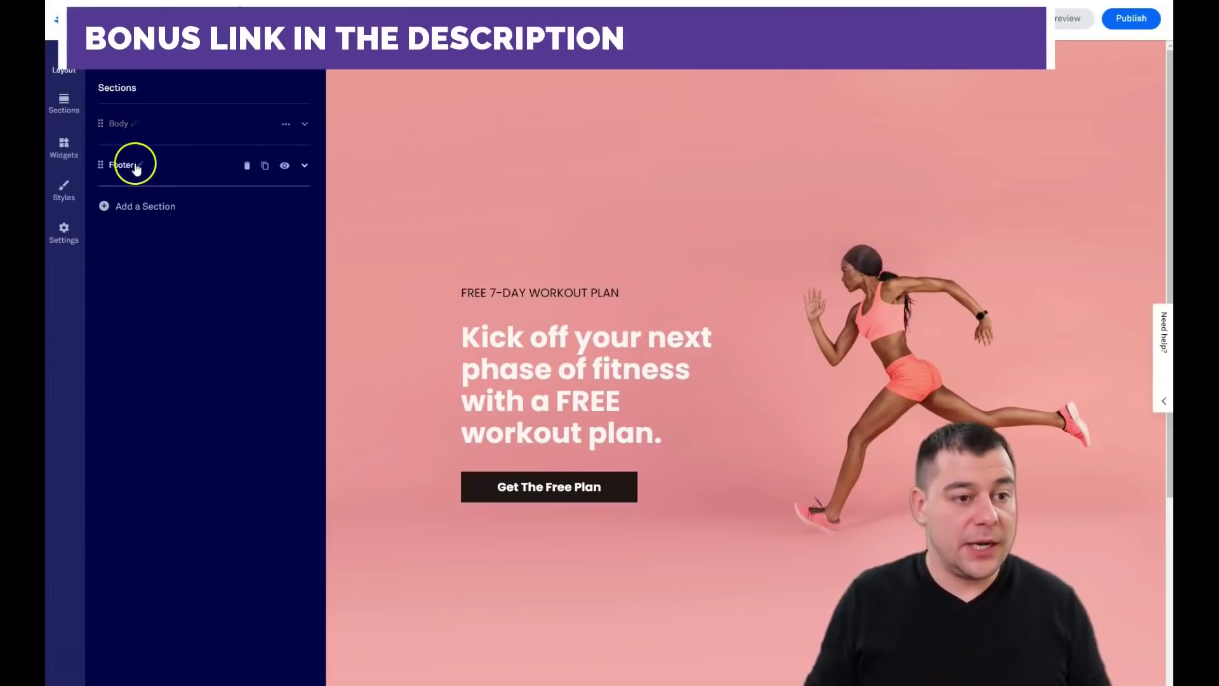
scroll(358, 248, down, 5)
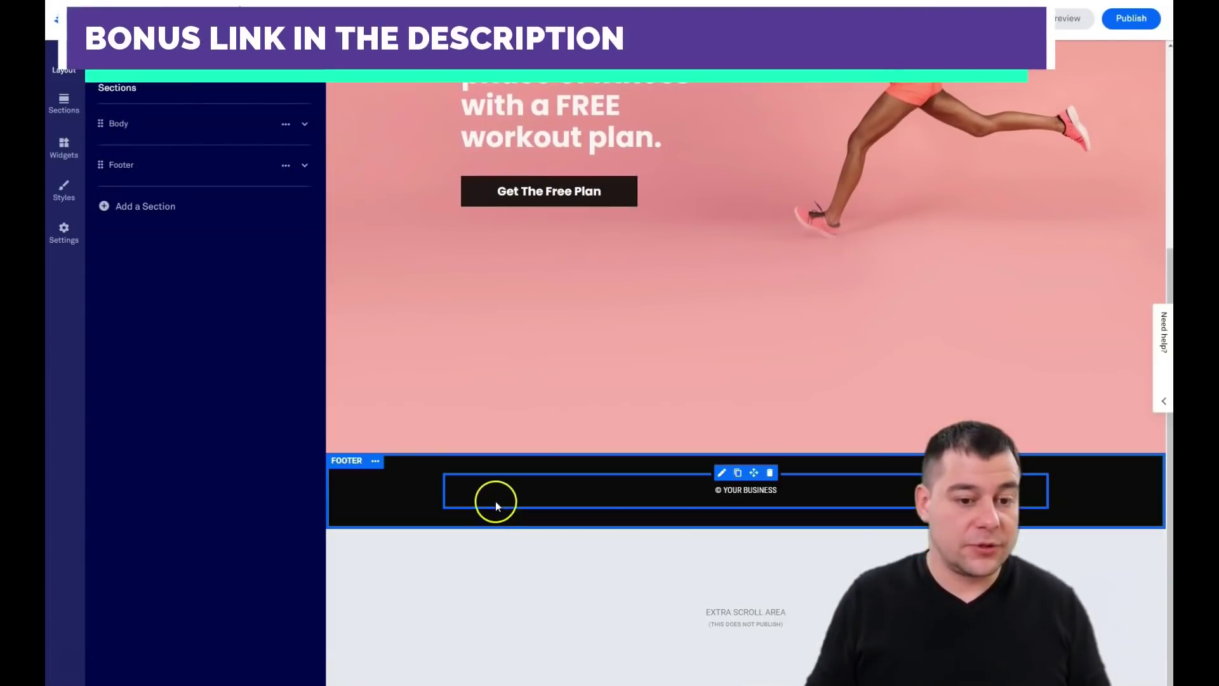
scroll(384, 286, up, 5)
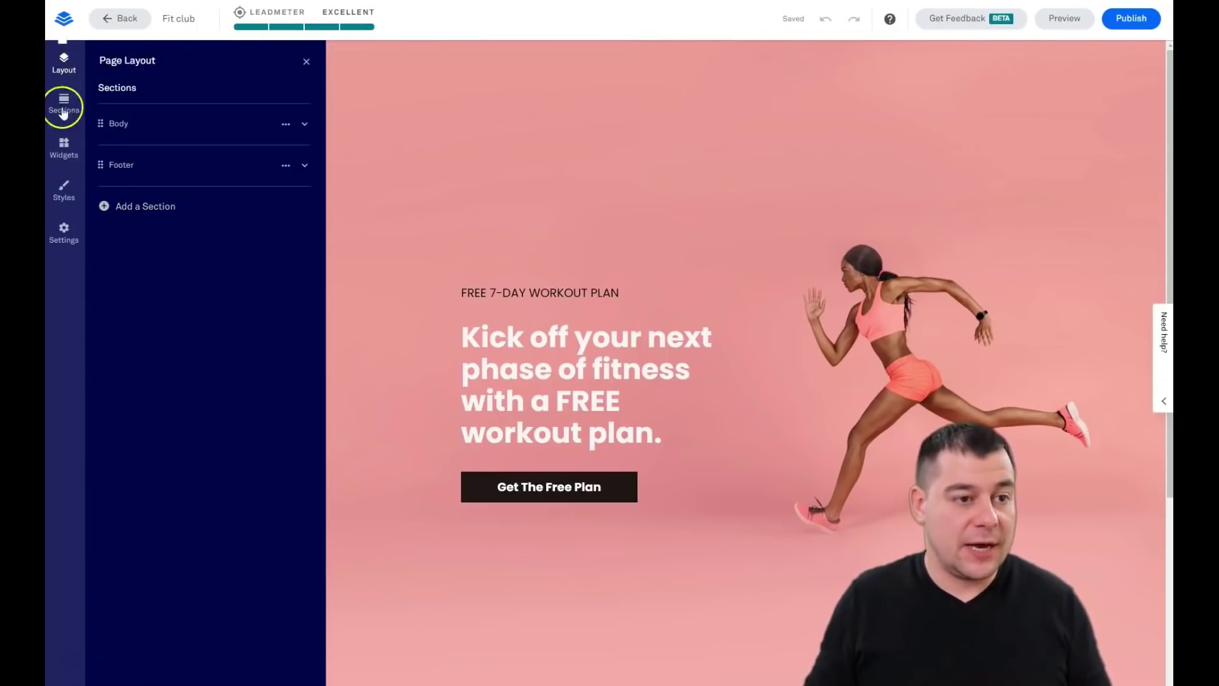
Add a section below the footer, trying the first About design and switching it to the black Call to Action design.
click(111, 206)
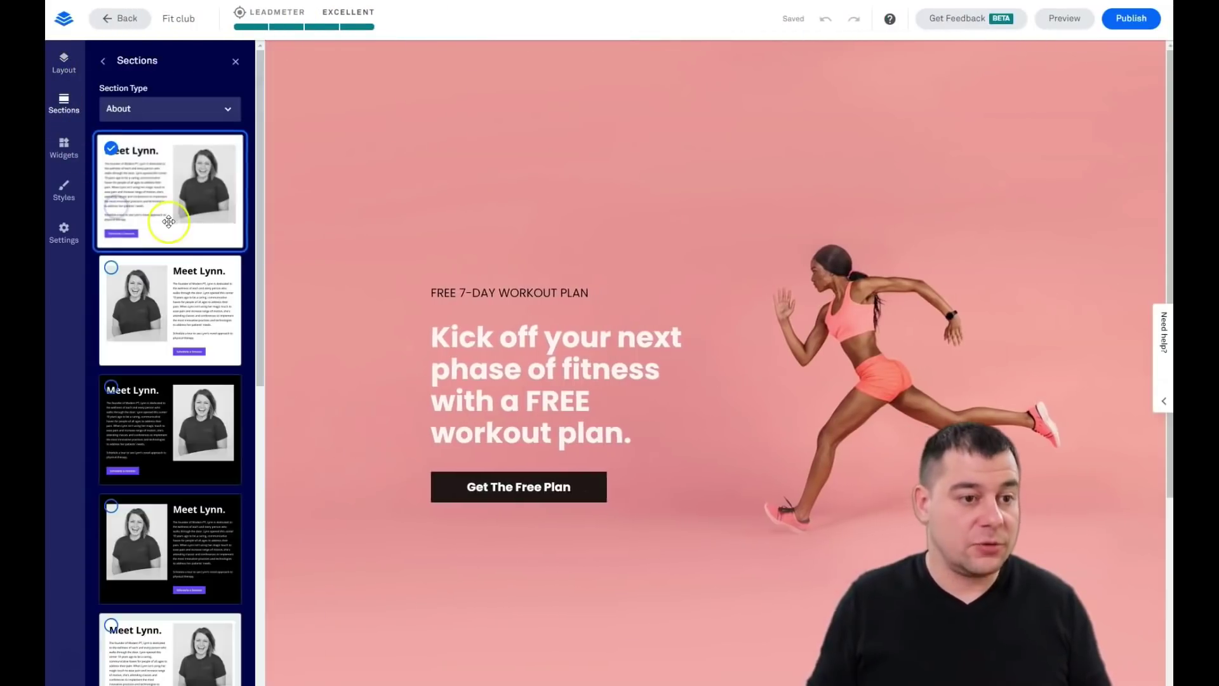
click(203, 172)
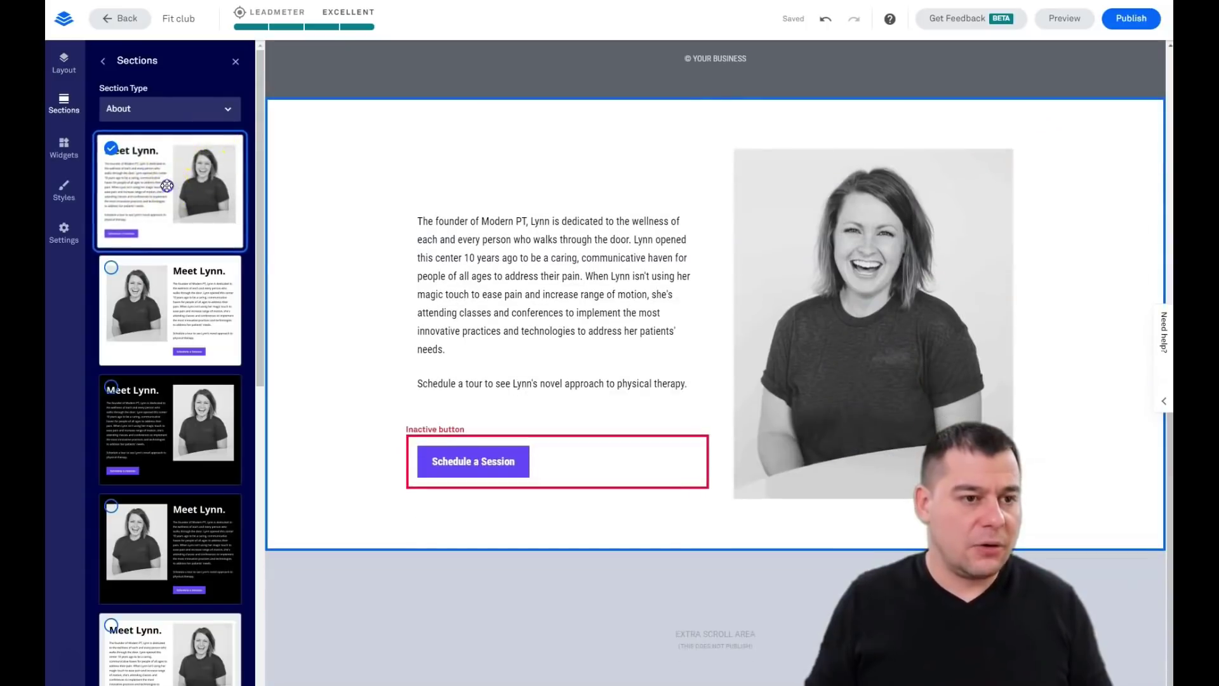
click(228, 112)
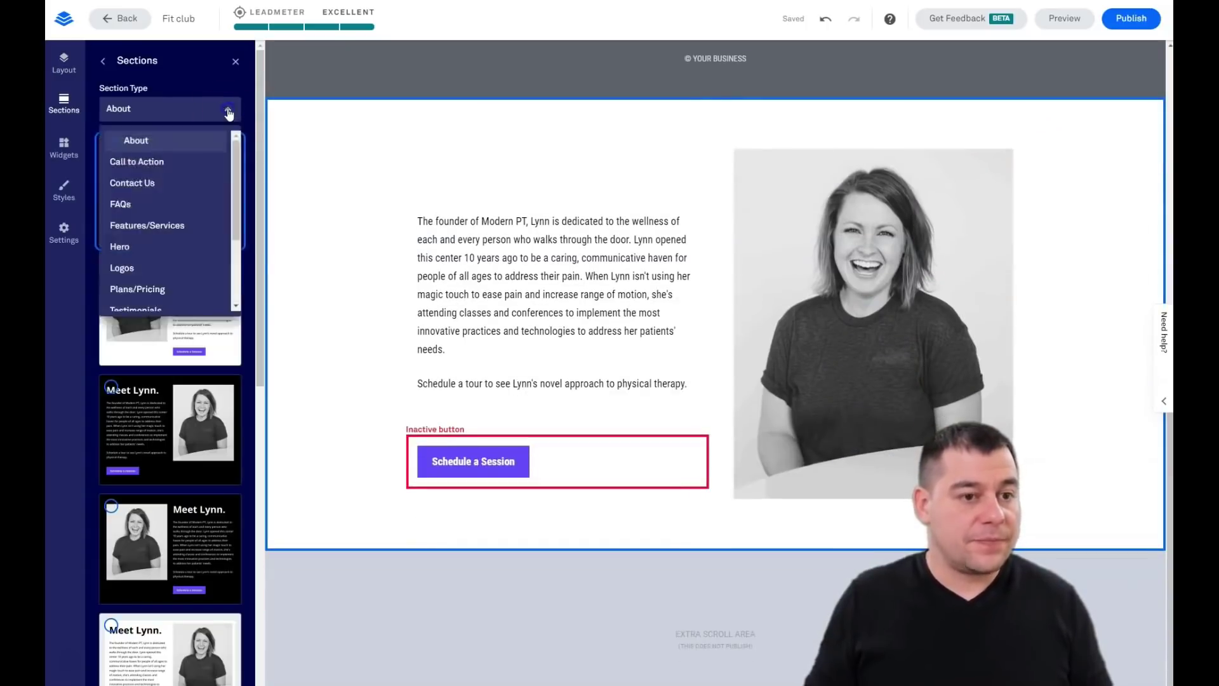
click(133, 161)
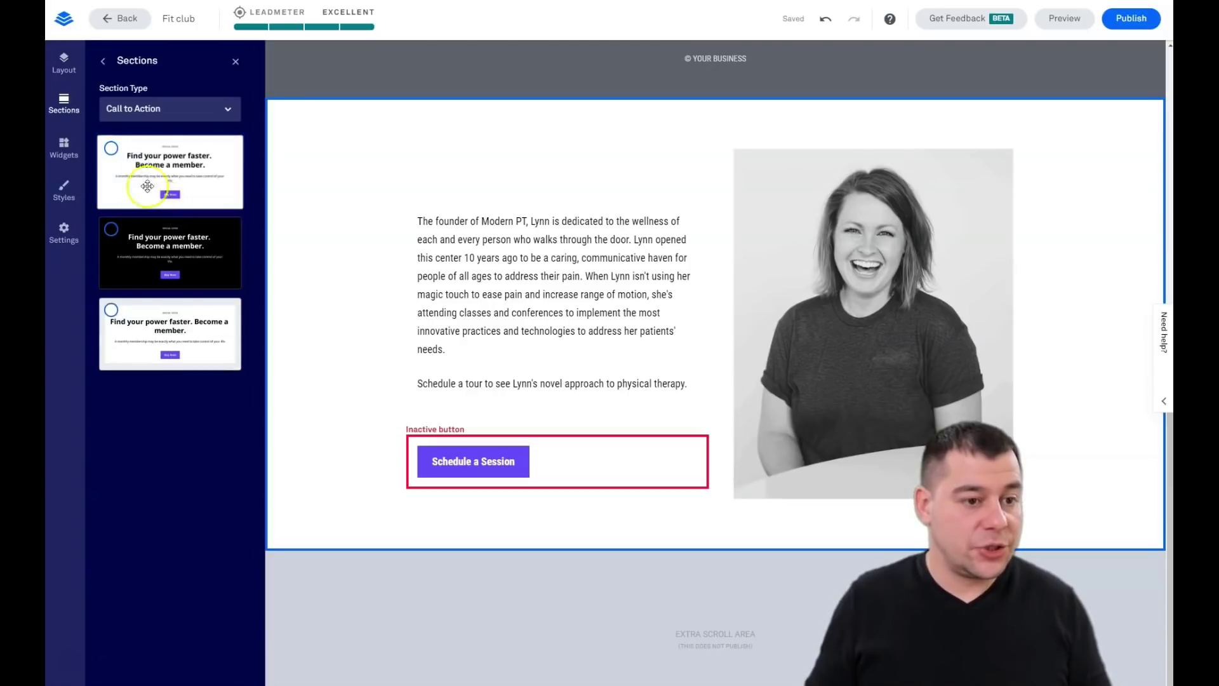
click(111, 230)
Insert blank two-column and three-column sections between the footer and the call to action, with the three-column one directly below the footer.
click(223, 109)
scroll(171, 203, down, 3)
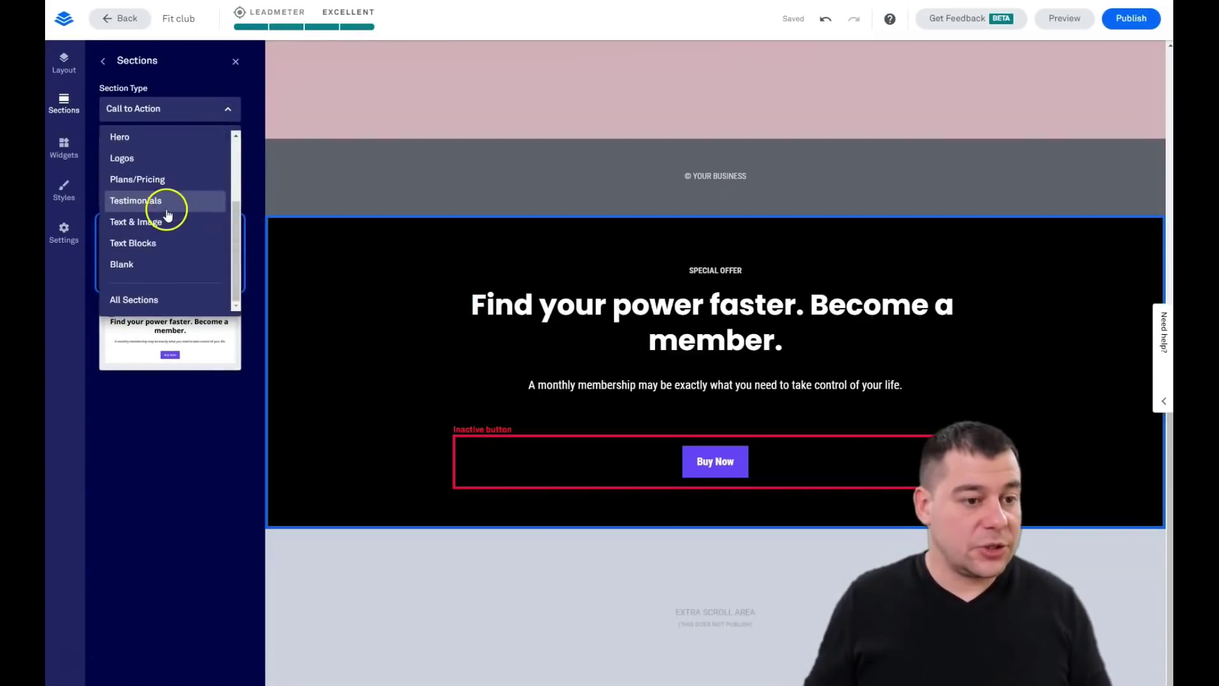
click(133, 261)
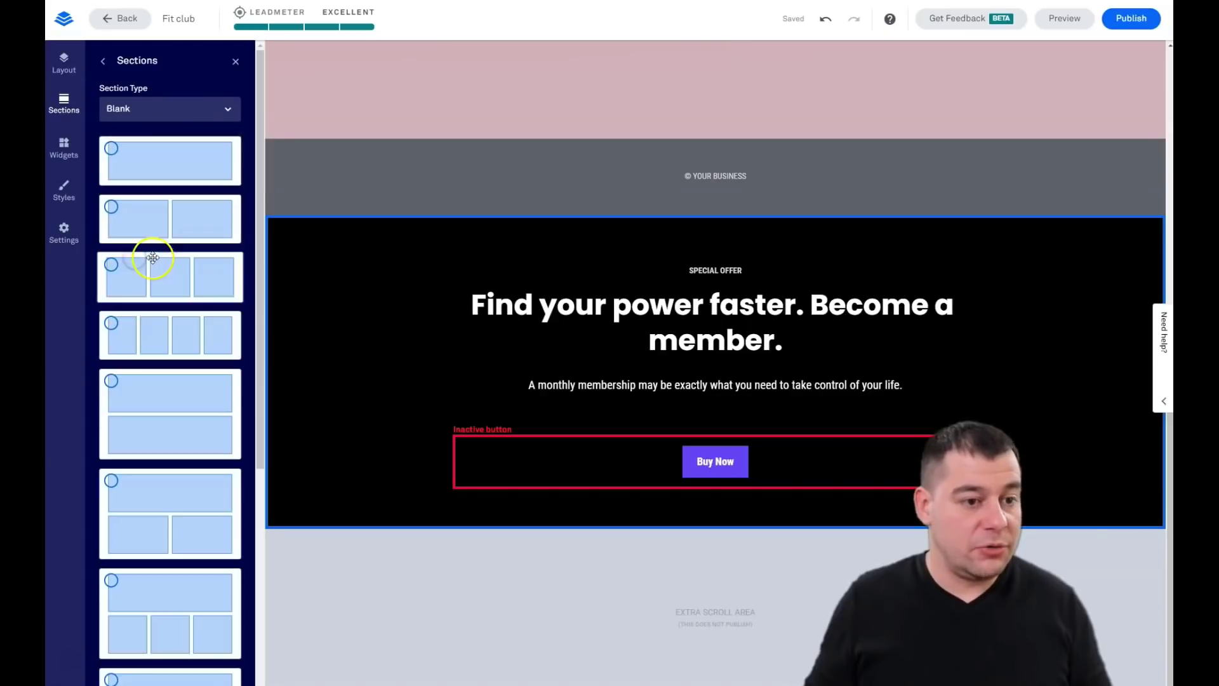
drag(133, 219, 635, 96)
scroll(141, 216, down, 4)
scroll(155, 251, up, 5)
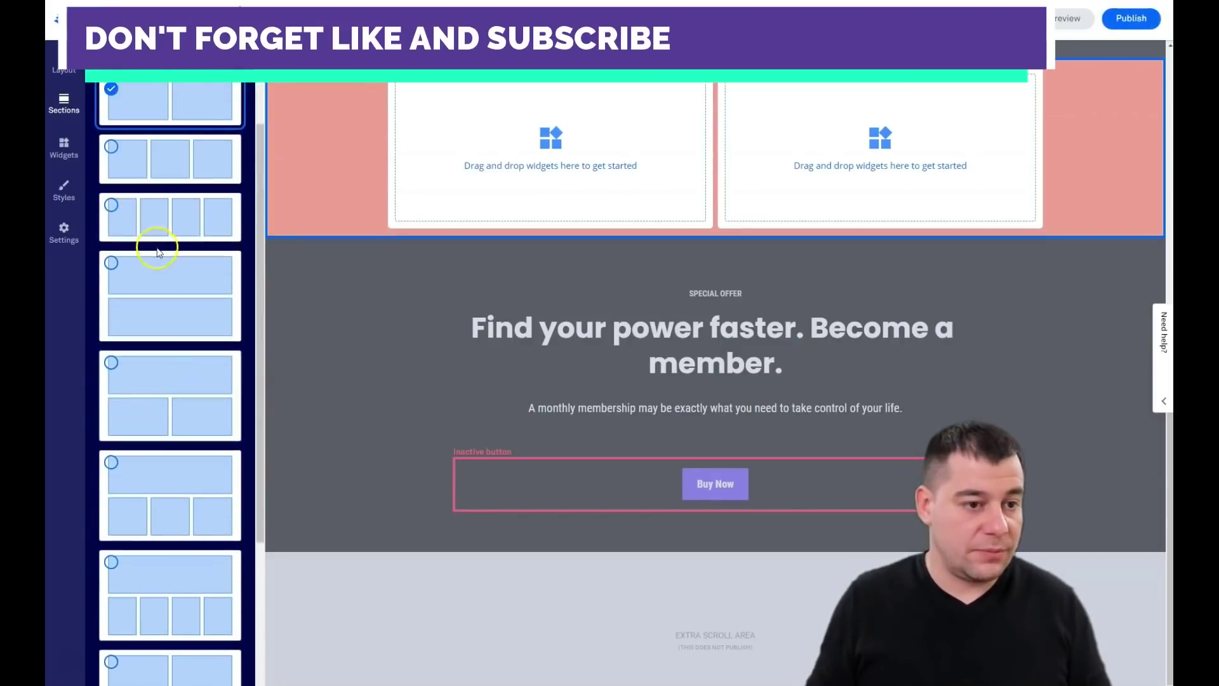
drag(137, 272, 665, 82)
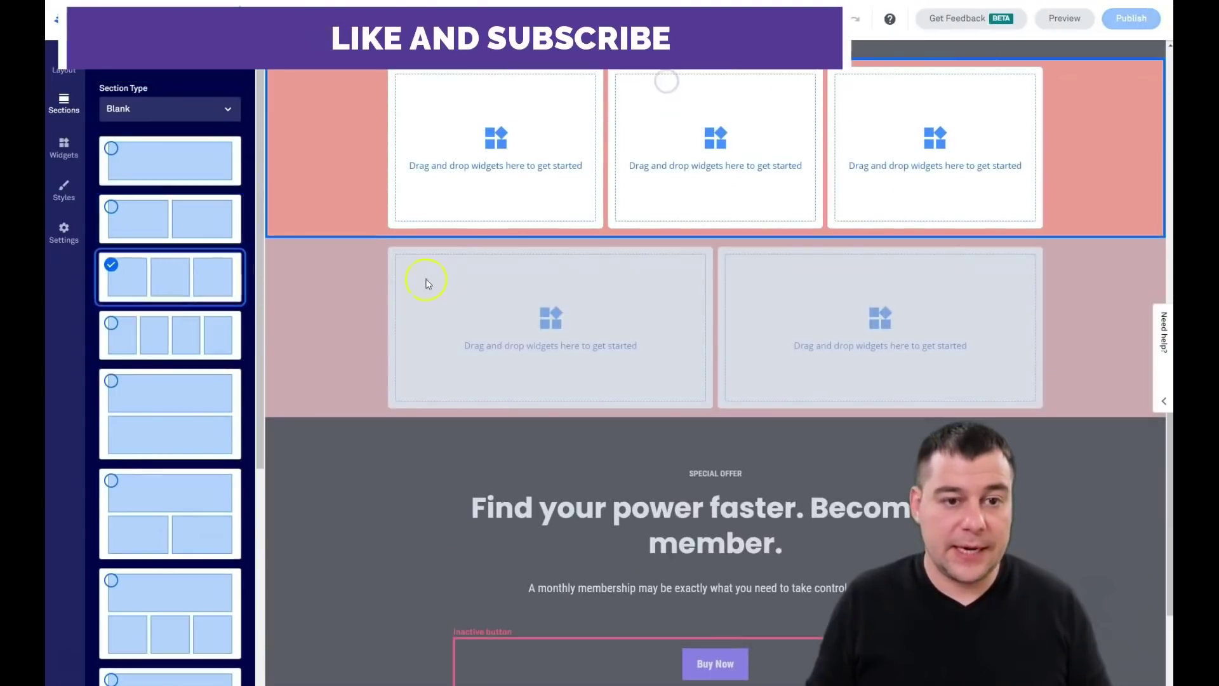
scroll(356, 261, up, 2)
scroll(355, 261, up, 3)
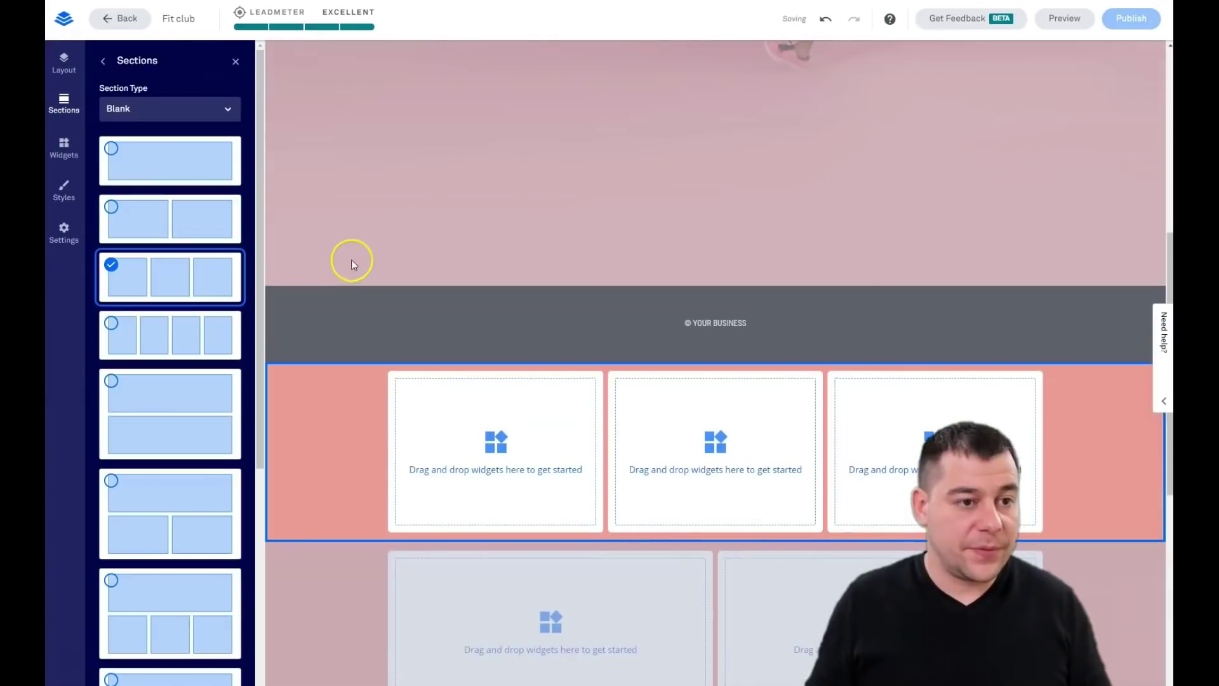
click(234, 63)
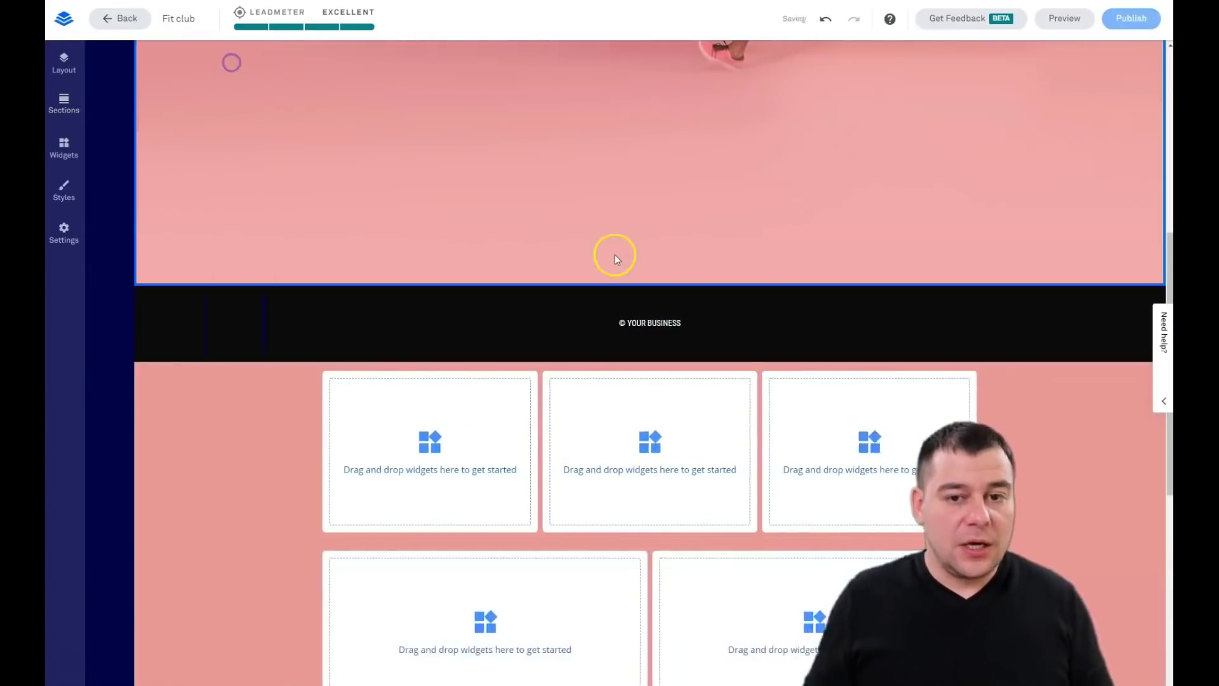
Look over the font styles in the page styles and clear the page background color.
scroll(613, 261, up, 5)
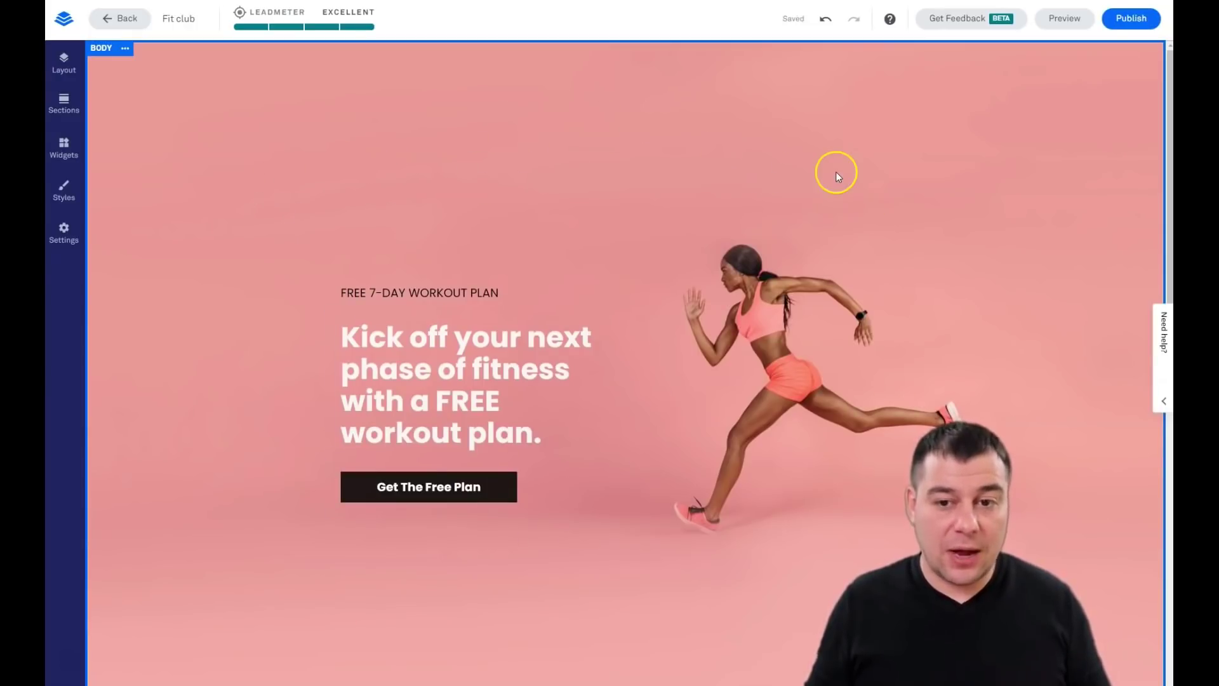
scroll(208, 169, down, 8)
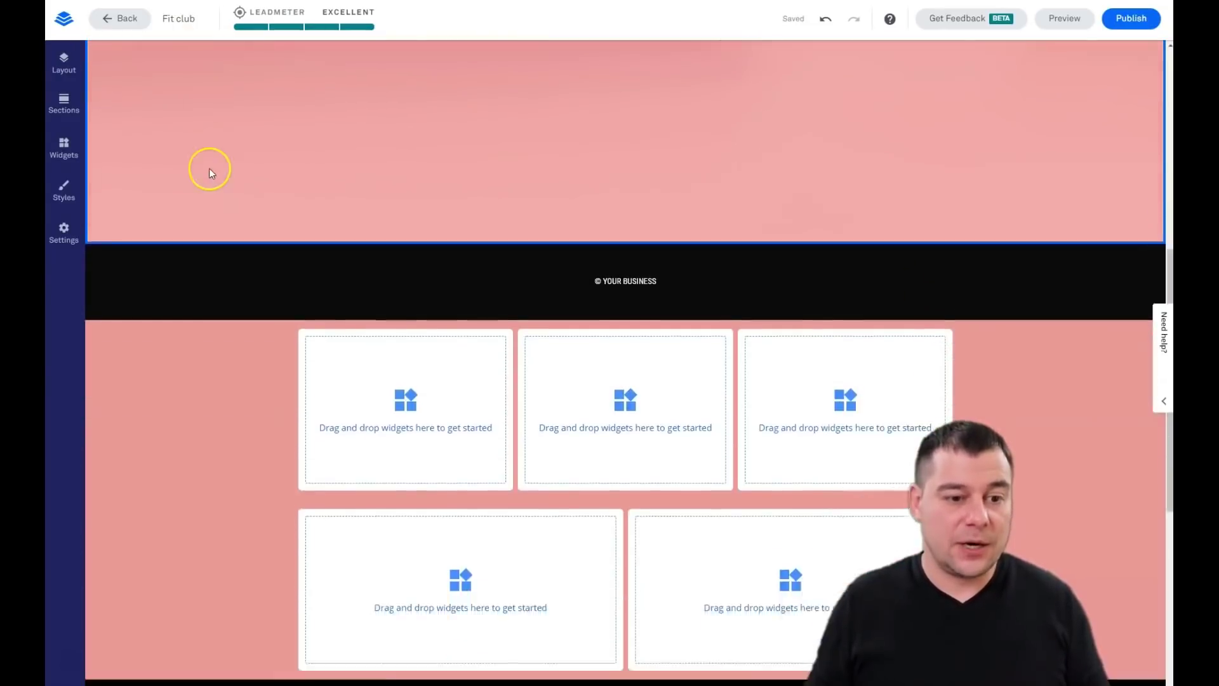
scroll(209, 169, down, 3)
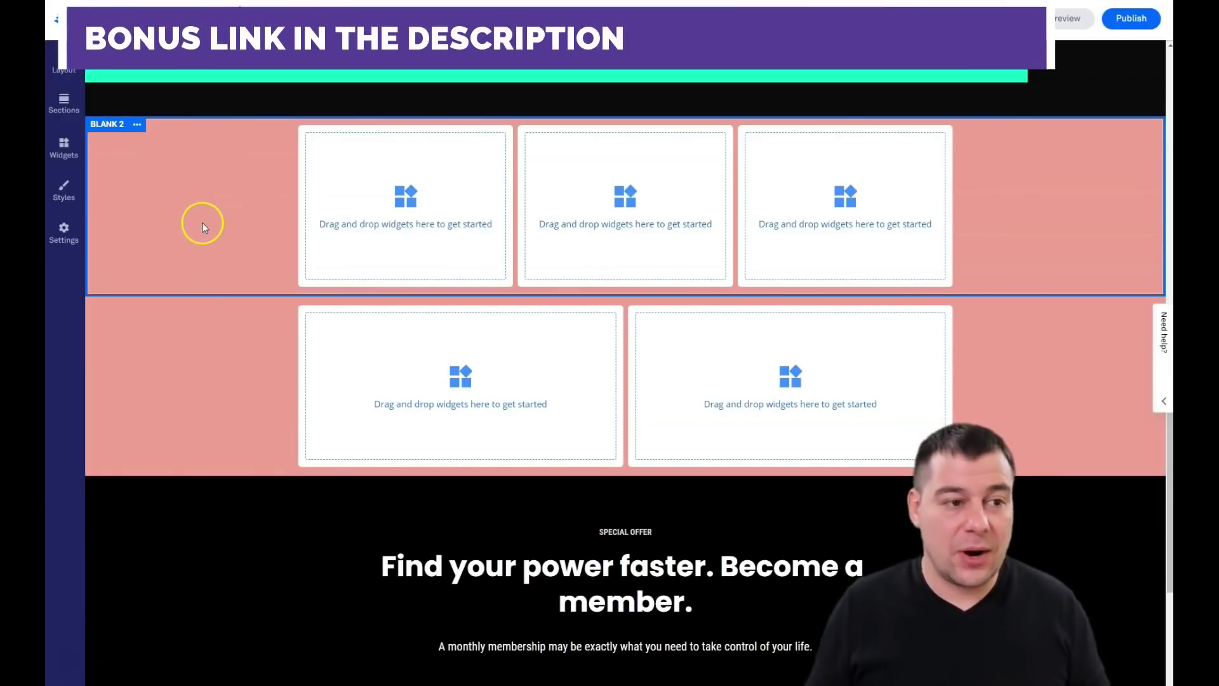
click(62, 200)
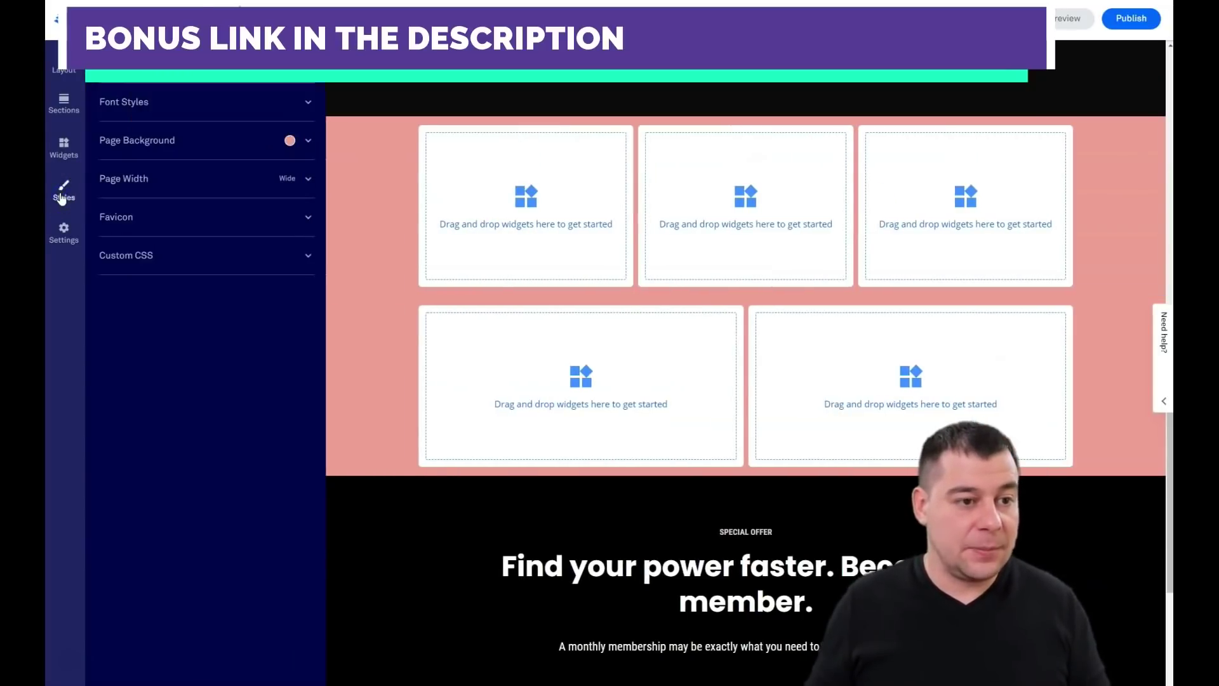
click(307, 103)
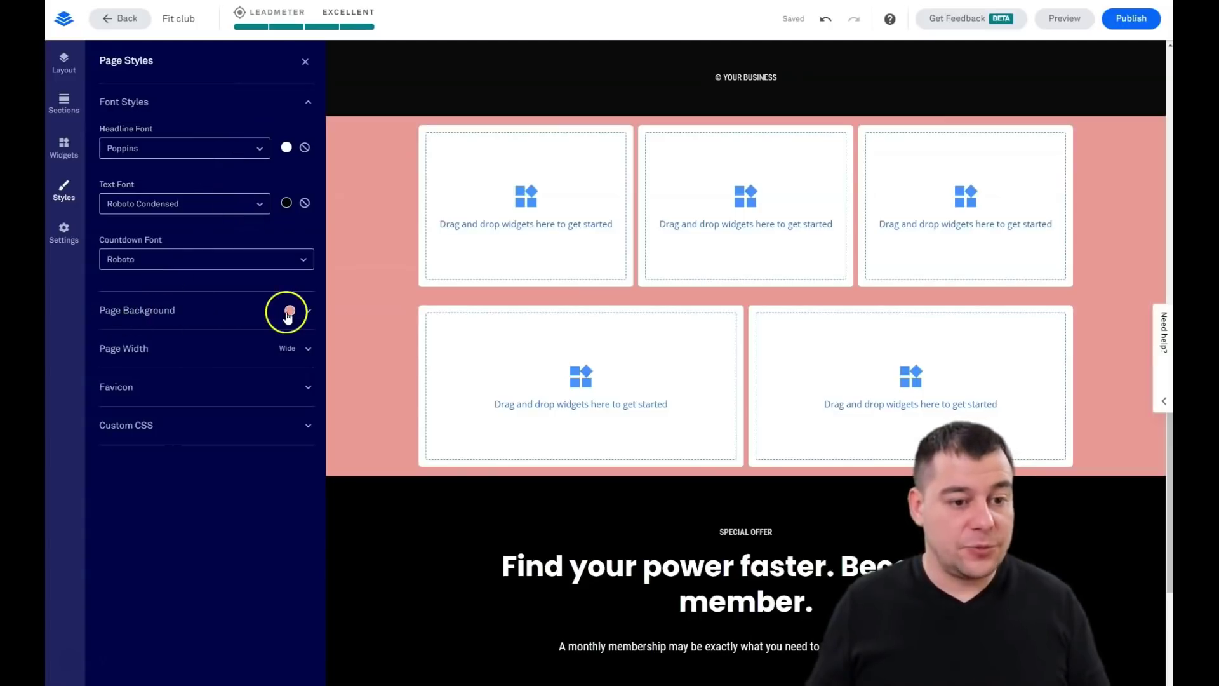
click(308, 314)
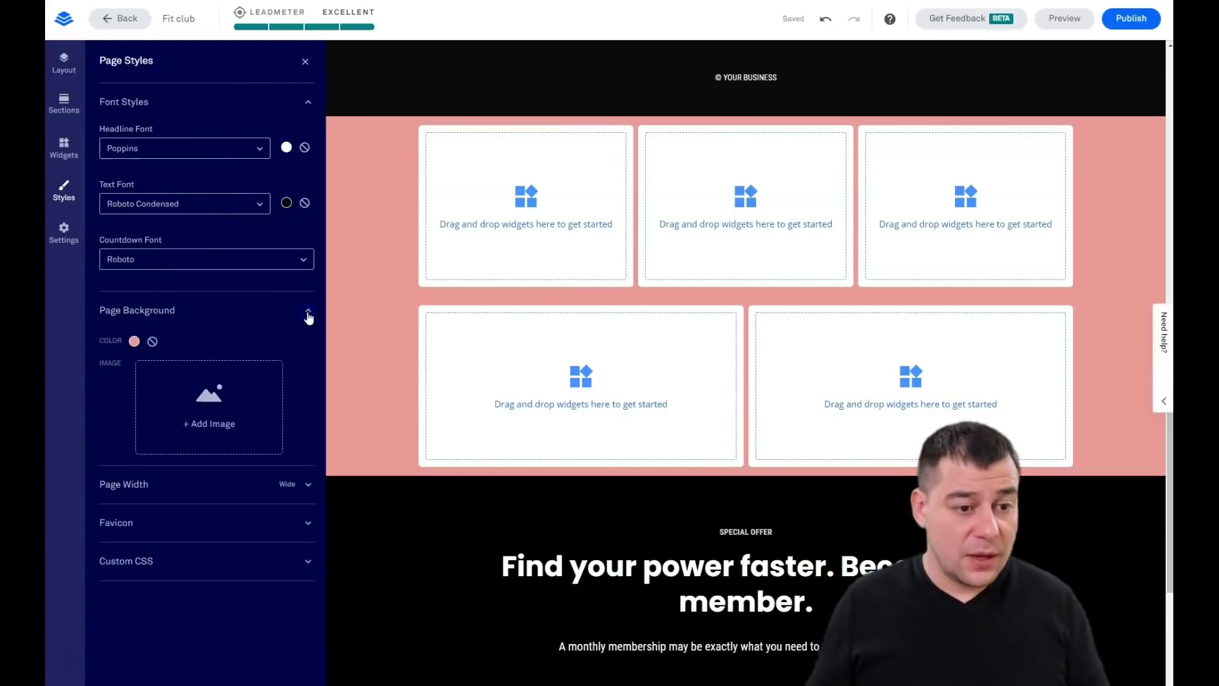
click(153, 342)
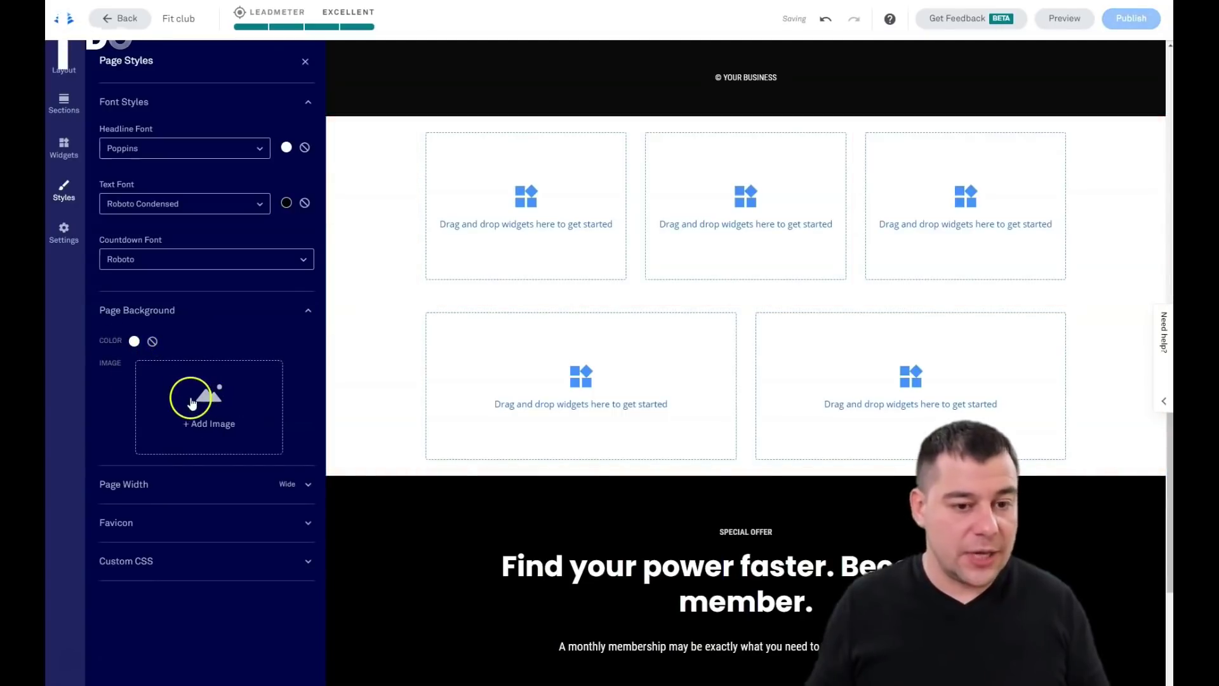
Examine the cleared page background across the blank sections, footer and hero, and close the page styles.
scroll(409, 328, up, 4)
scroll(408, 330, down, 5)
scroll(408, 333, up, 5)
scroll(410, 336, down, 4)
scroll(410, 337, down, 1)
click(397, 223)
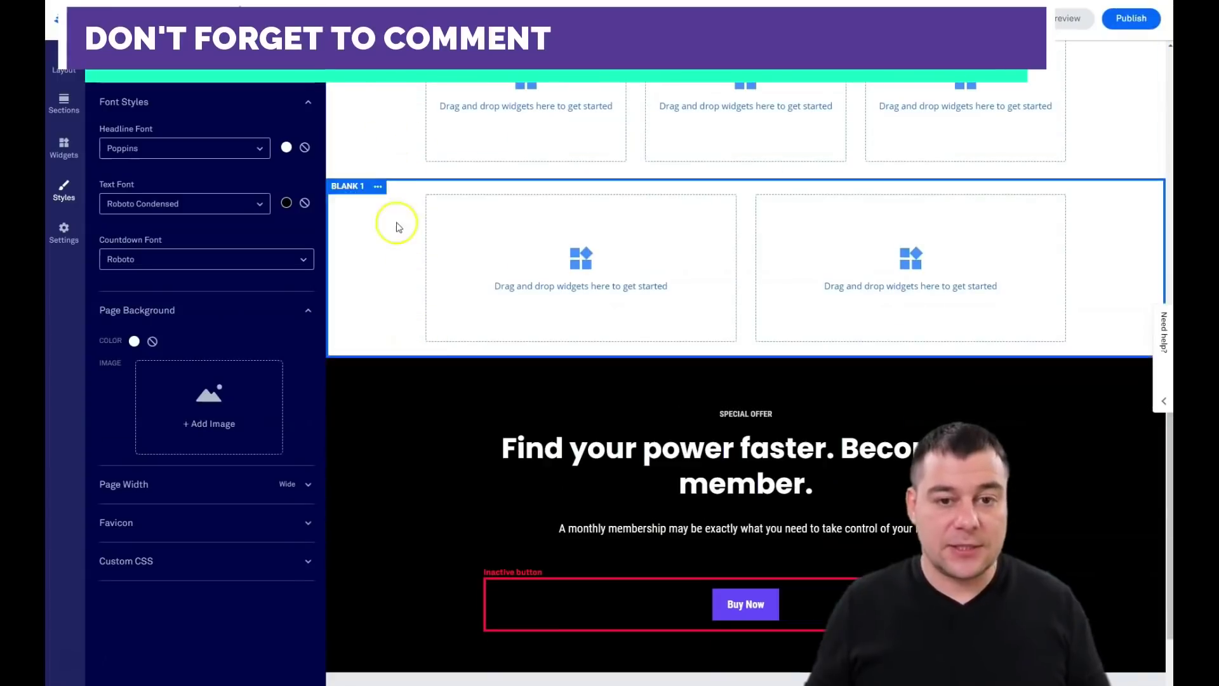
click(381, 297)
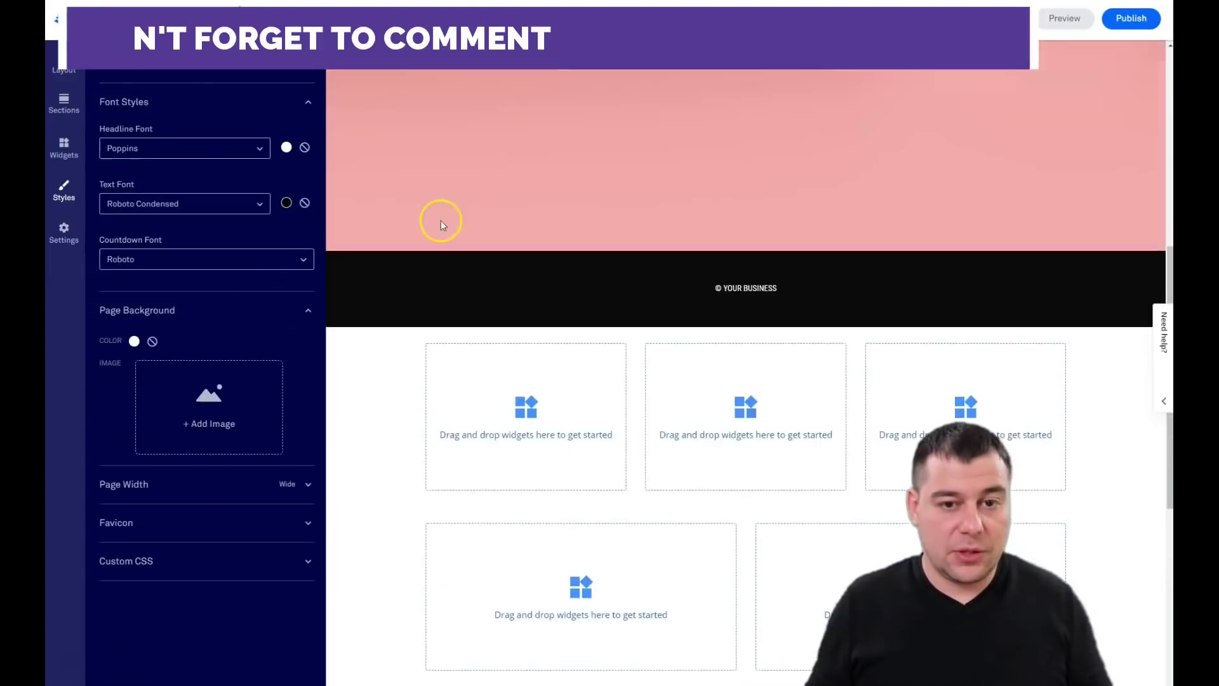
scroll(508, 241, down, 3)
scroll(508, 226, up, 15)
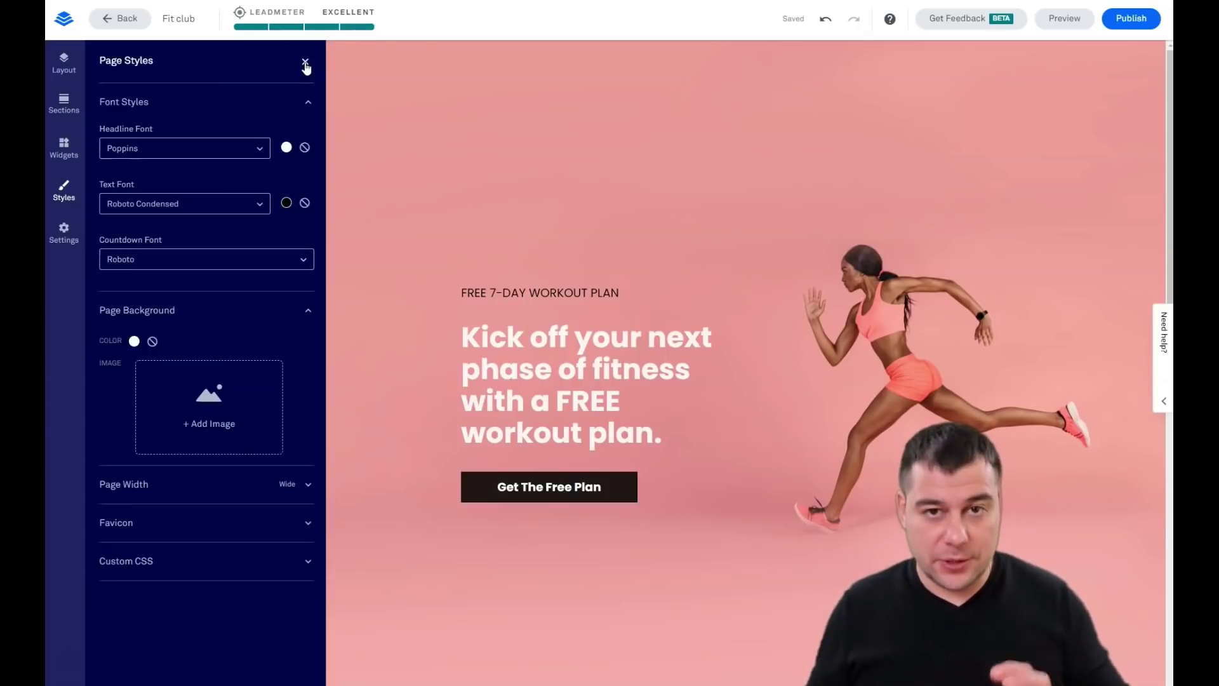
click(305, 63)
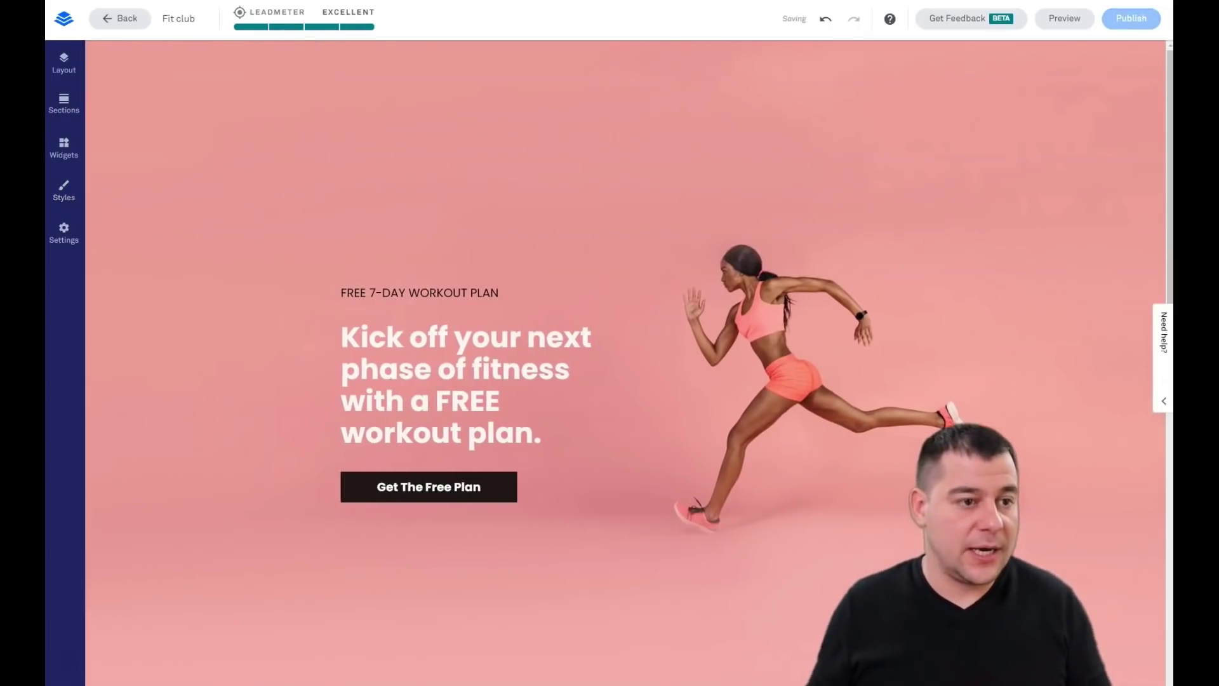
Reorder the page layout so Call to Action 1 sits directly below Body and Footer comes last.
scroll(273, 205, down, 10)
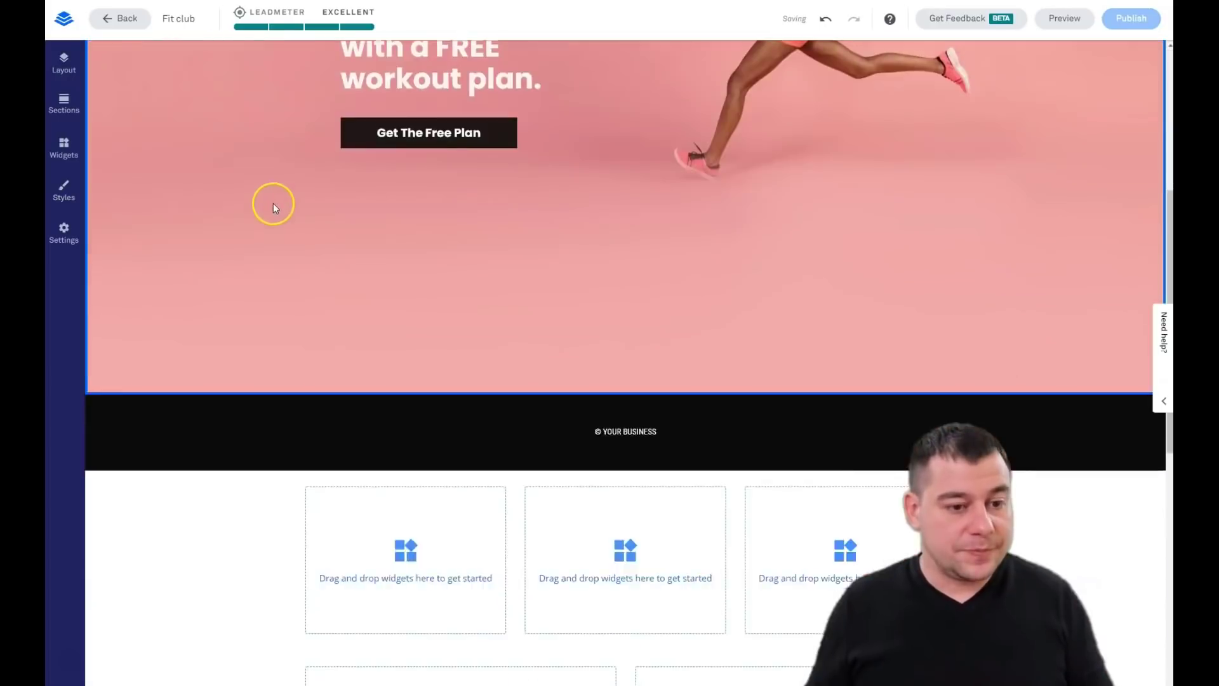
scroll(273, 206, up, 7)
scroll(273, 206, down, 3)
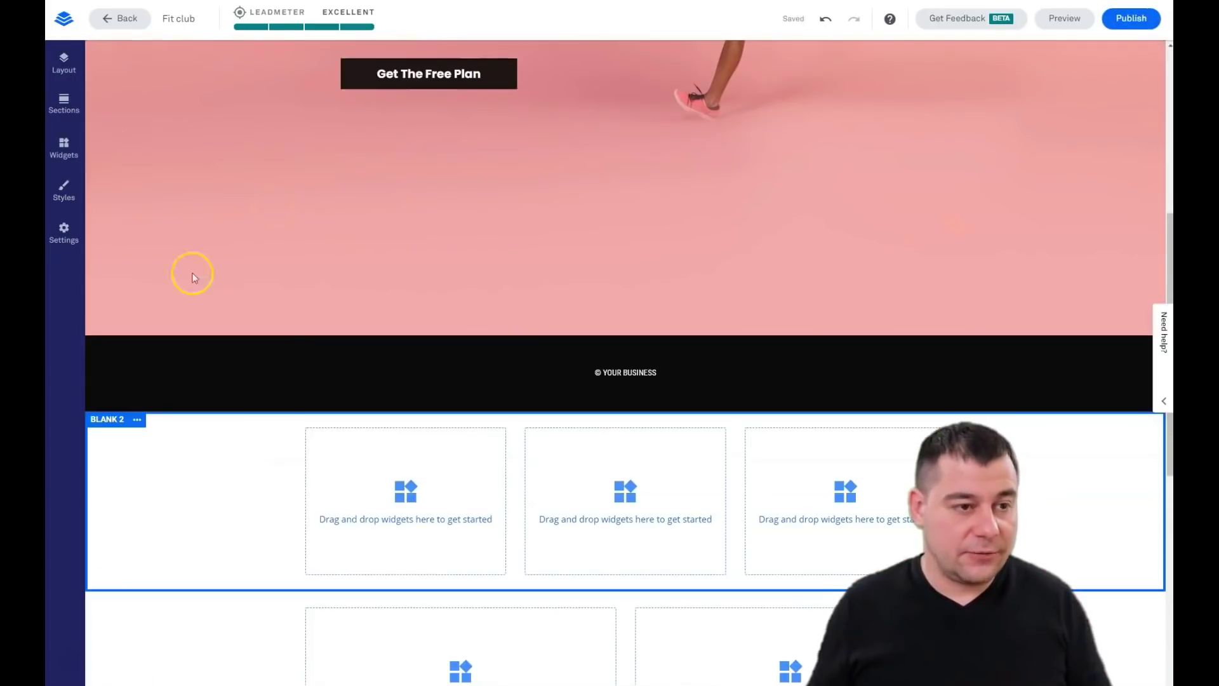
click(63, 63)
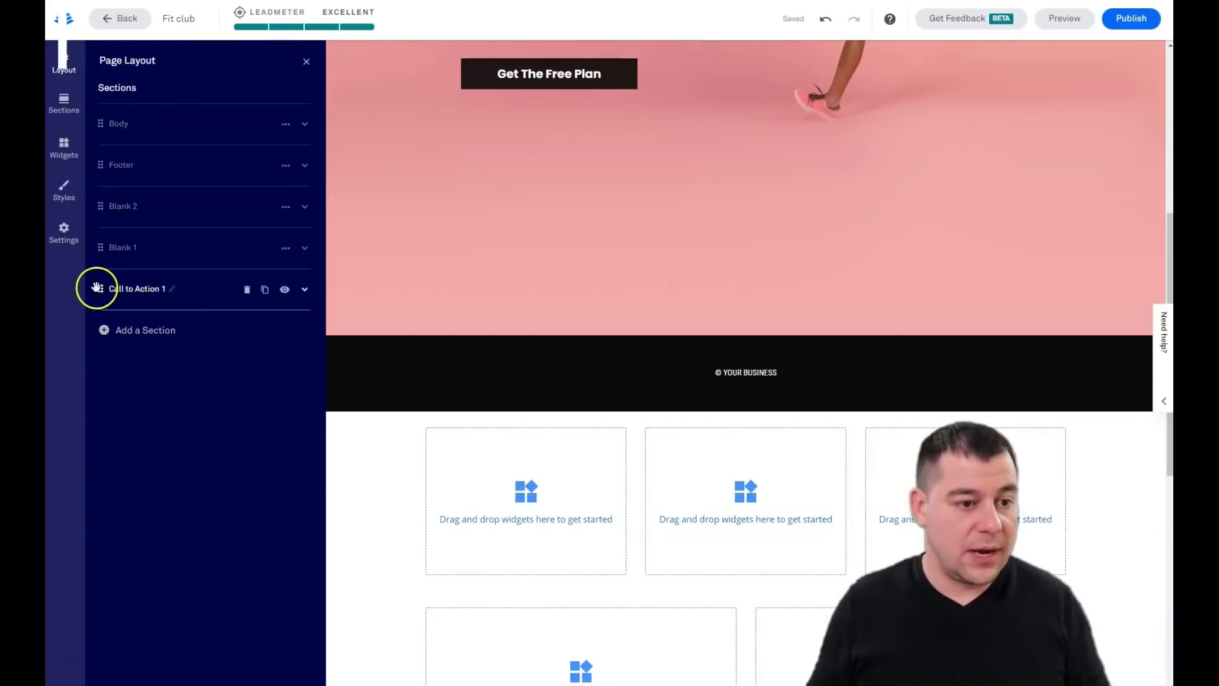
drag(96, 287, 101, 151)
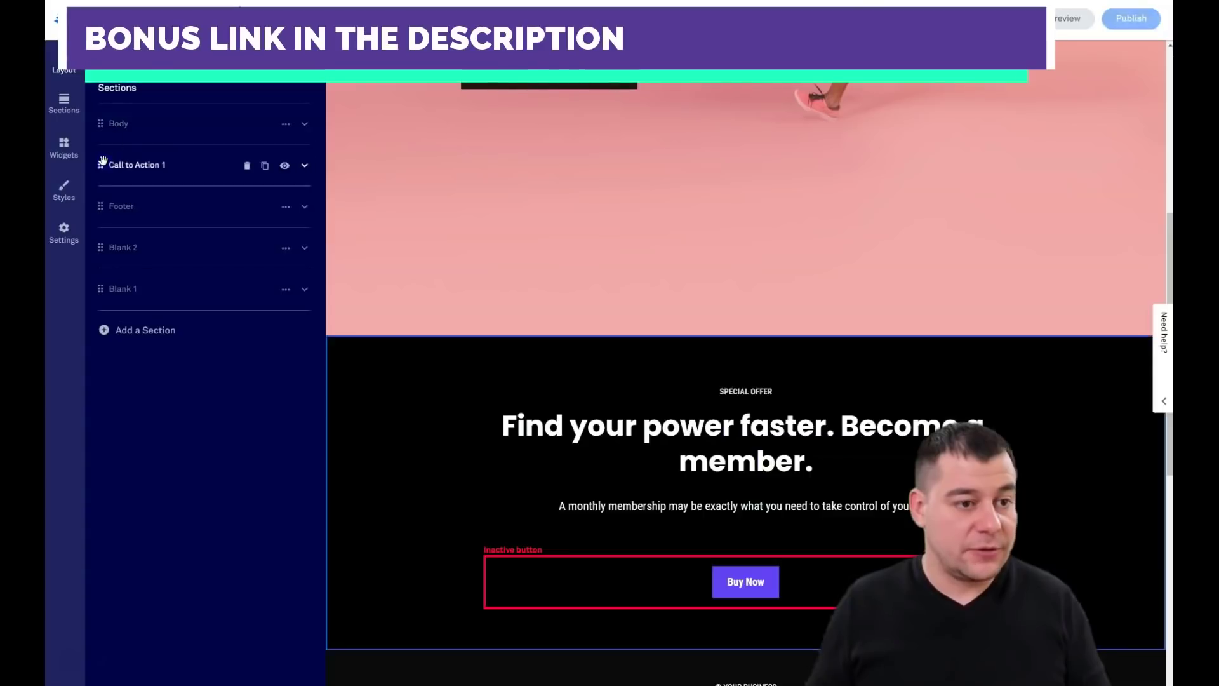
drag(99, 206, 101, 297)
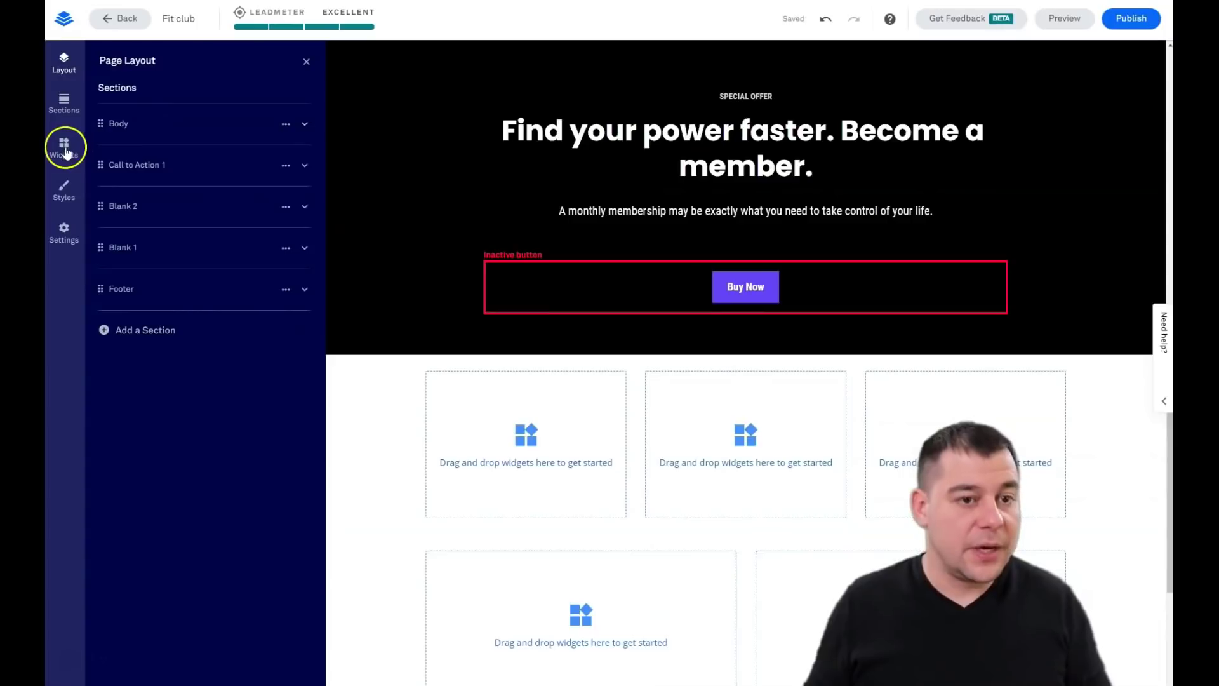
Look through the available widgets and close the widget list.
click(64, 147)
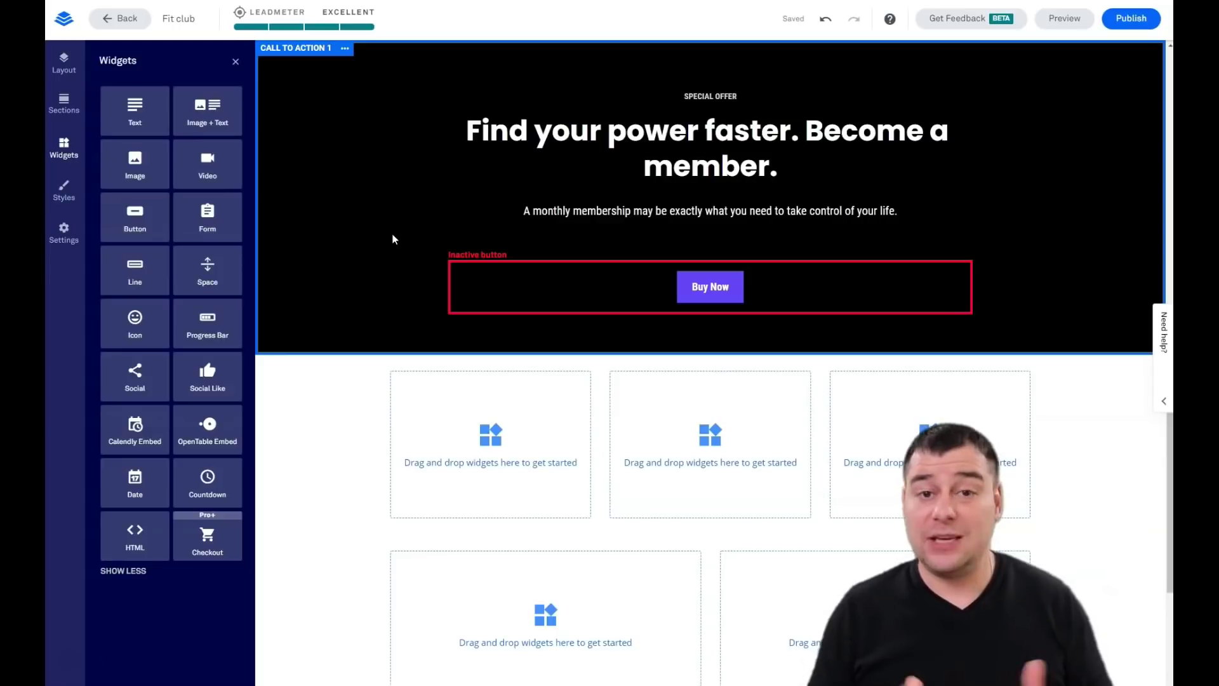
scroll(392, 239, up, 10)
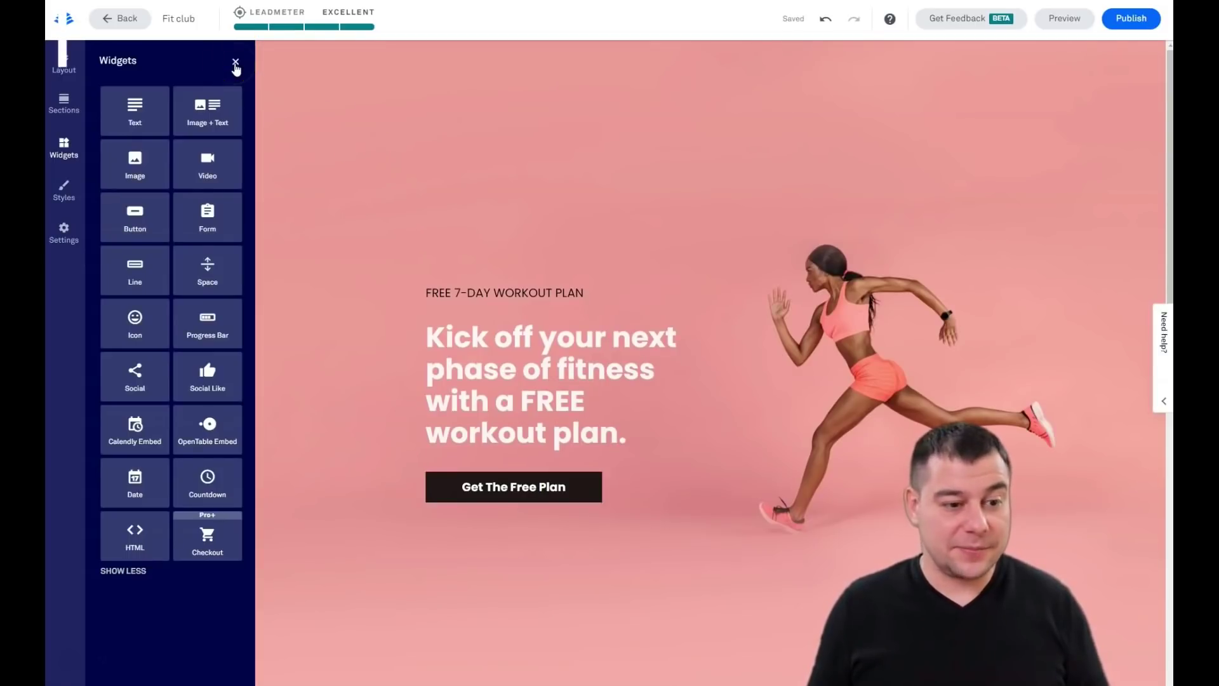
click(235, 64)
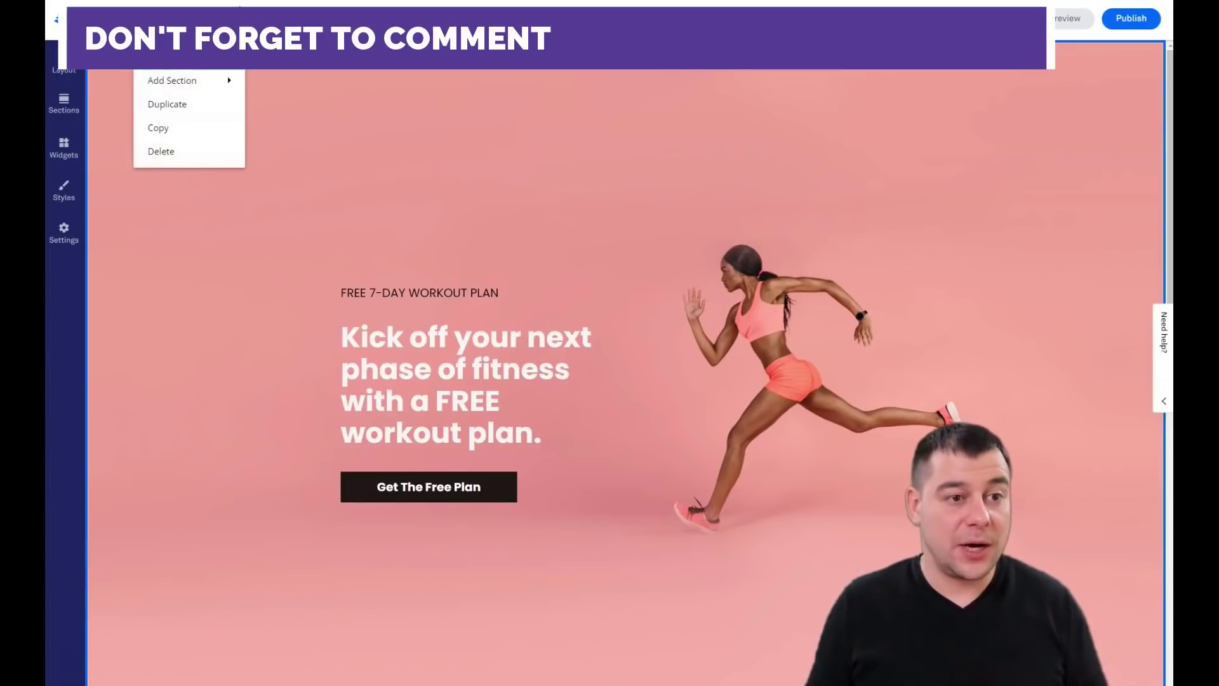
Open the Body section's settings and bring up the chooser for its background image.
mouse_move(188, 86)
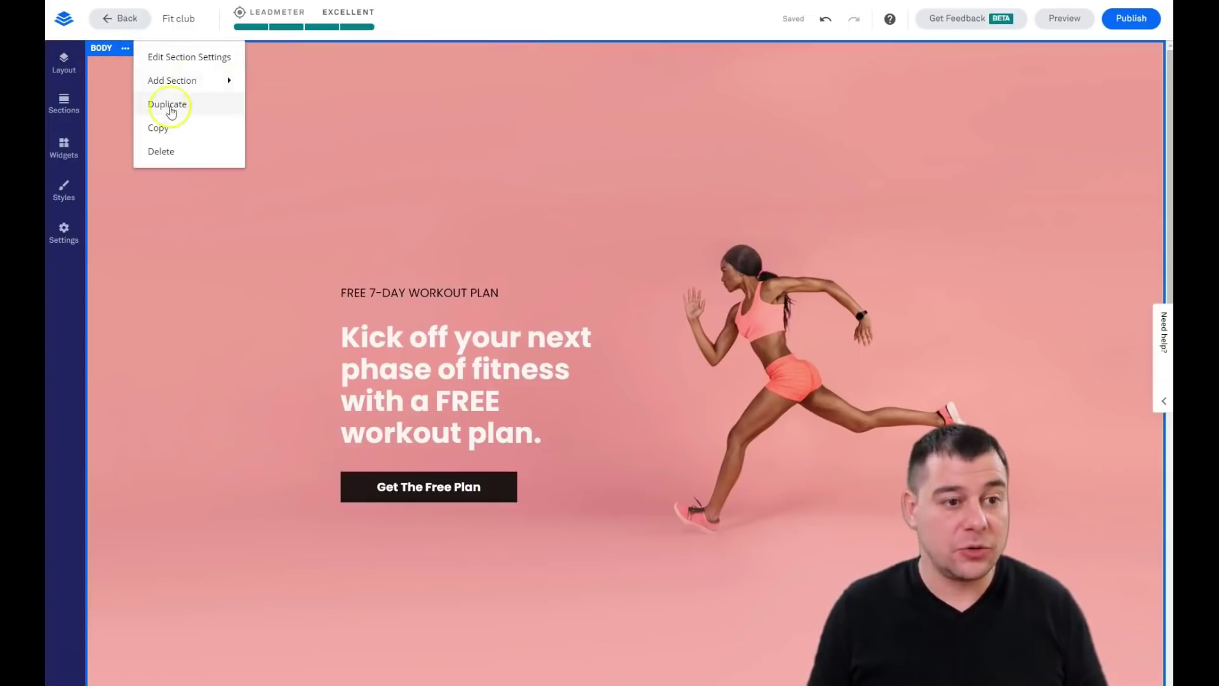
click(185, 59)
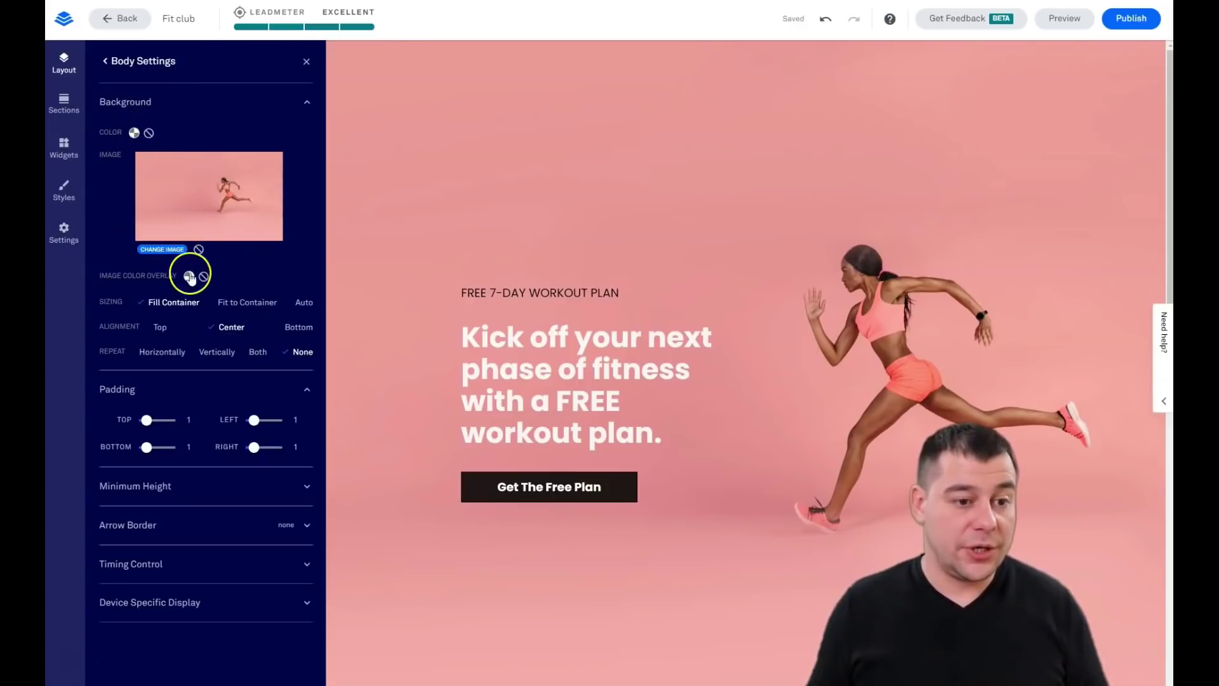
click(163, 249)
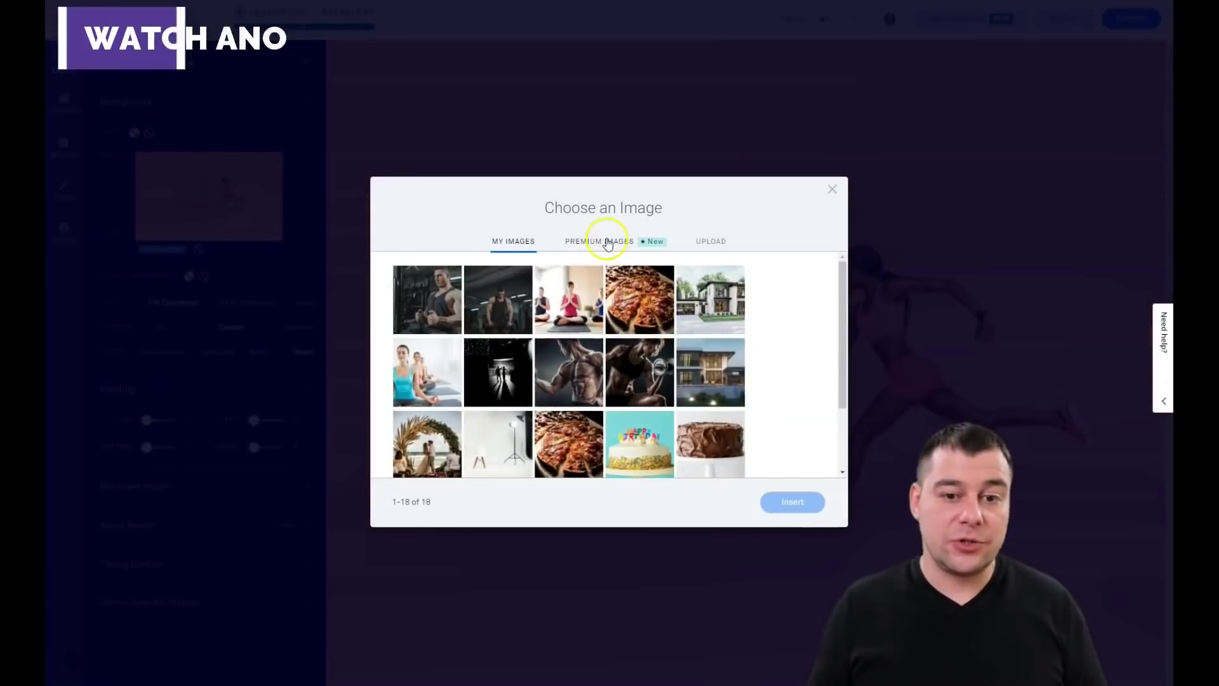
Look through the premium stock images offered for the Body background.
click(605, 240)
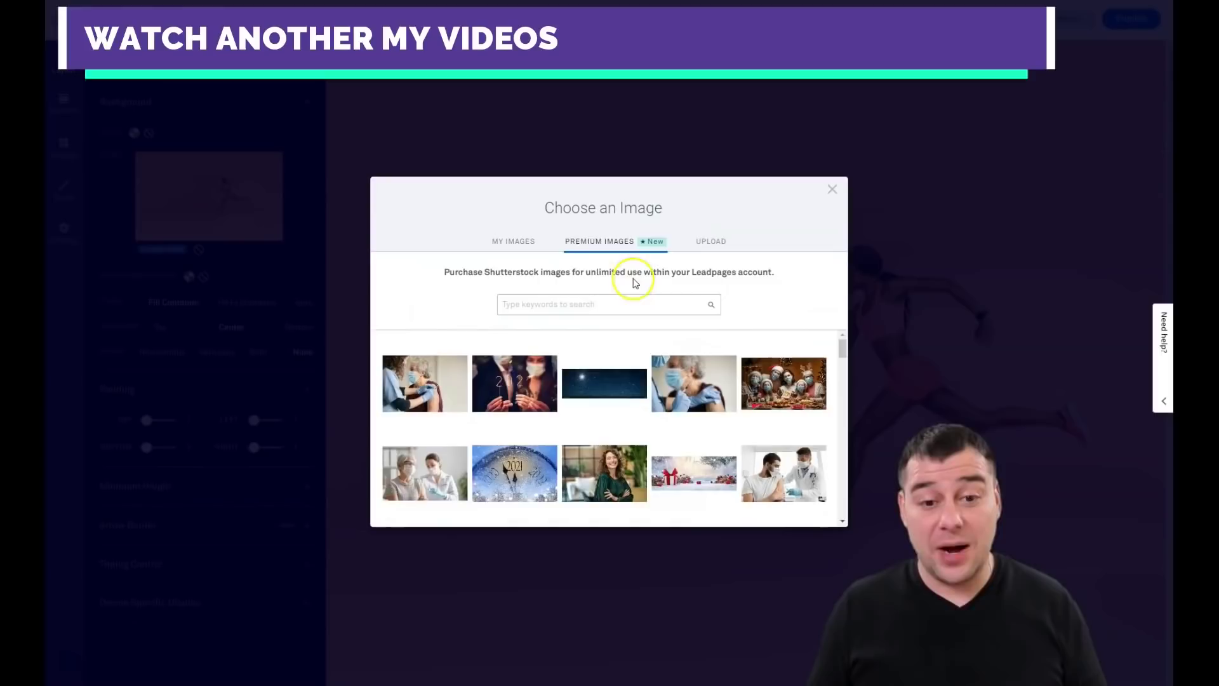
scroll(590, 394, down, 5)
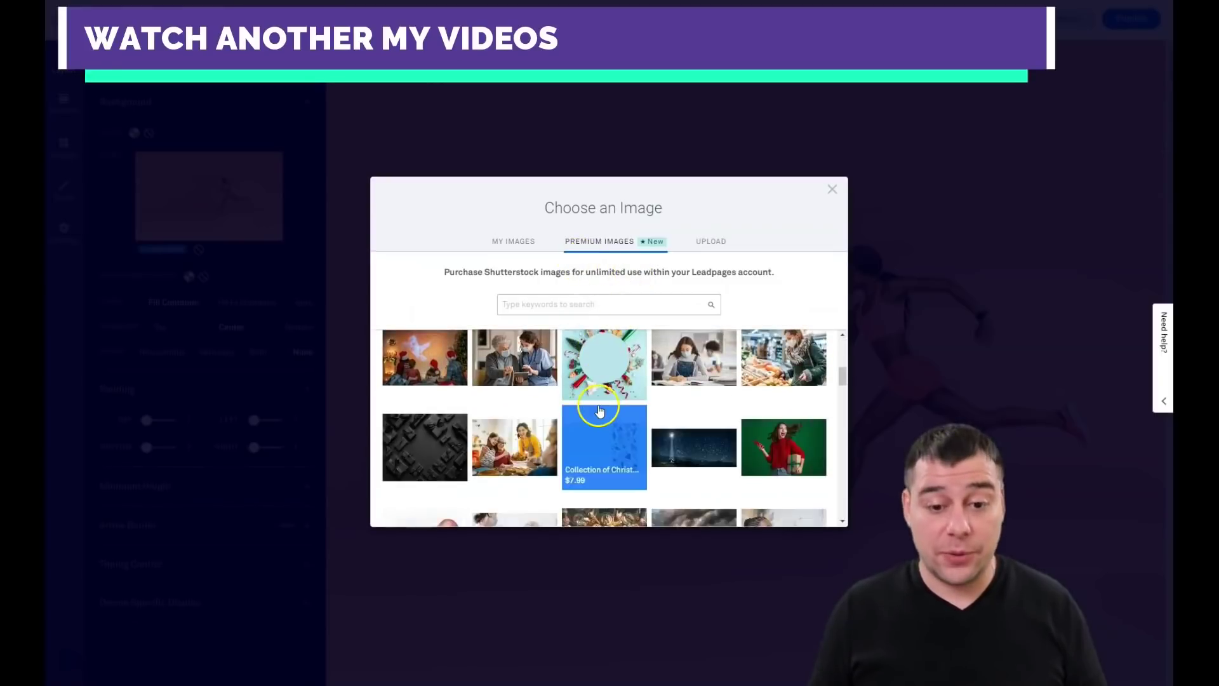
scroll(690, 369, down, 6)
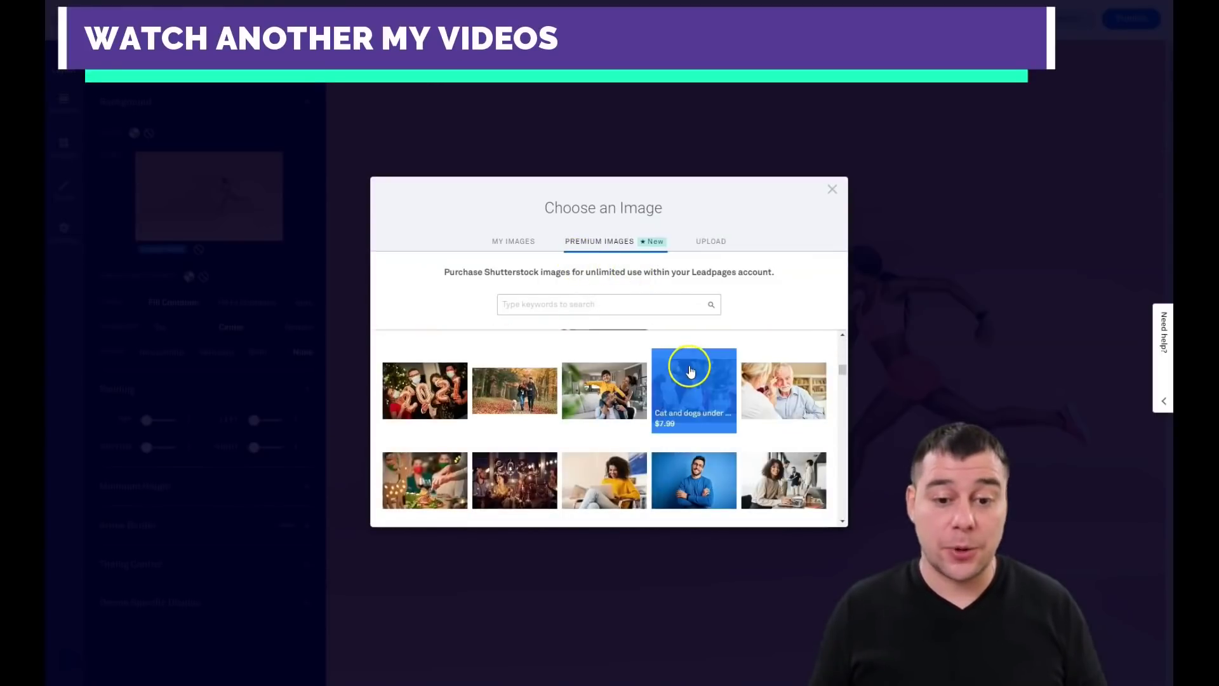
scroll(690, 370, down, 8)
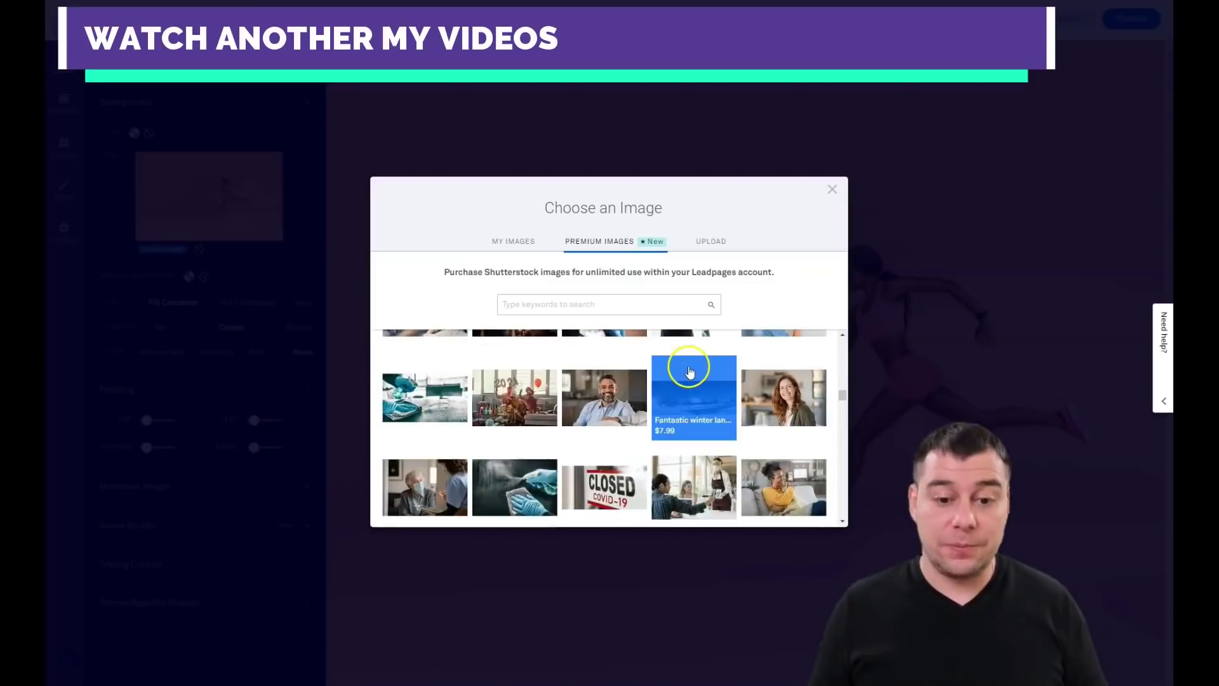
scroll(604, 397, down, 6)
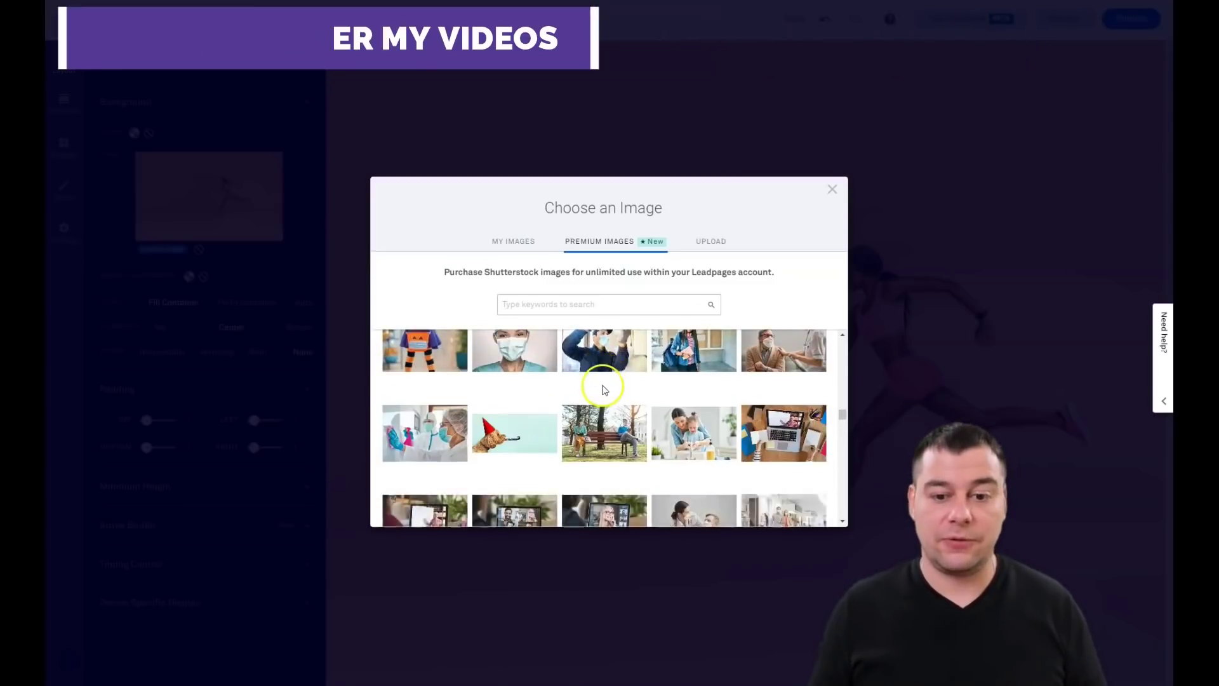
scroll(605, 394, down, 6)
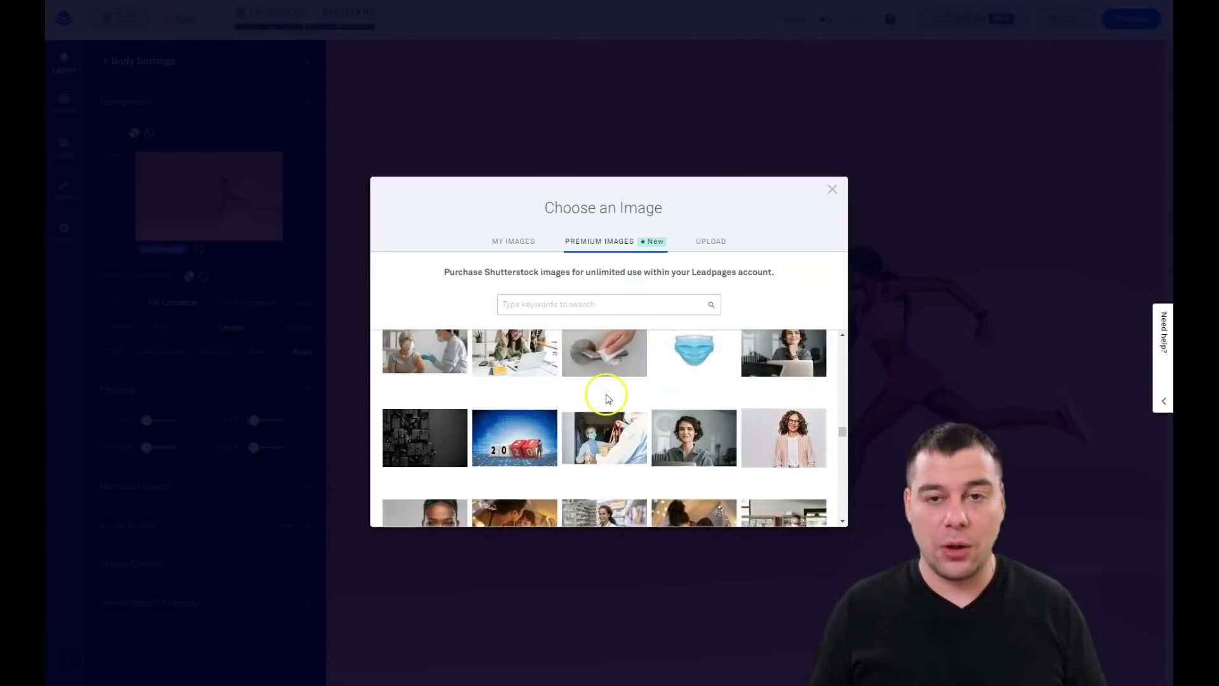
scroll(606, 397, down, 5)
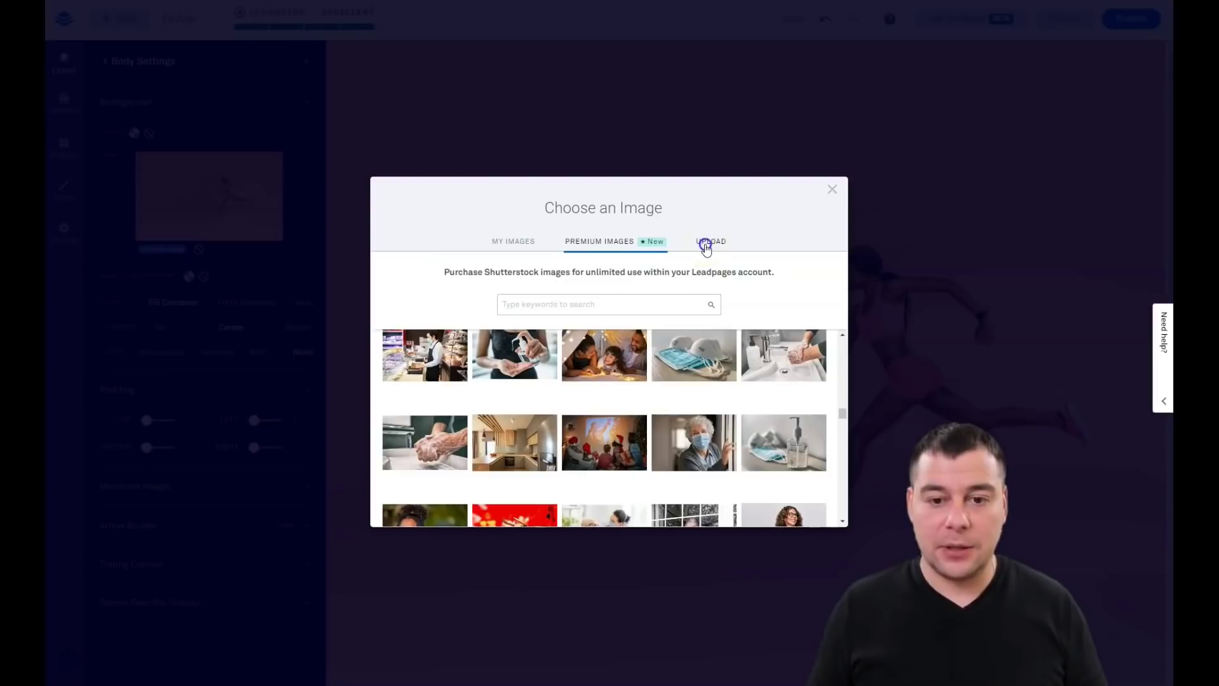
Upload the photo of the woman in red leggings and insert it as the Body background image.
click(706, 247)
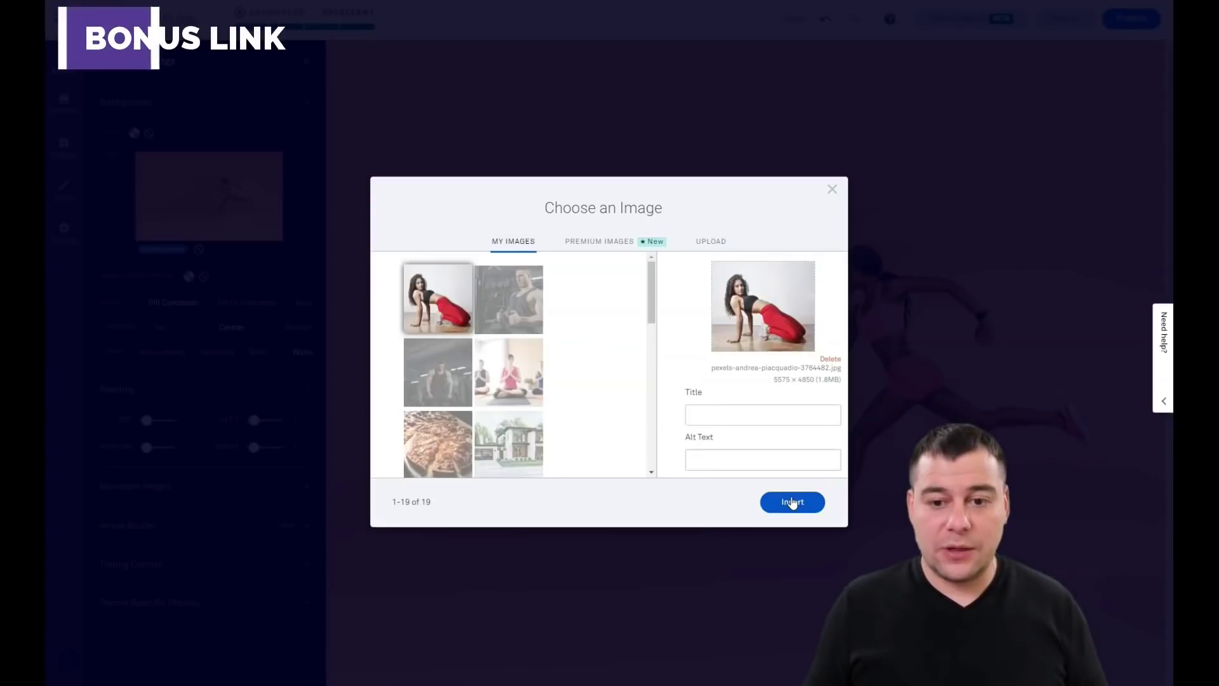
click(790, 501)
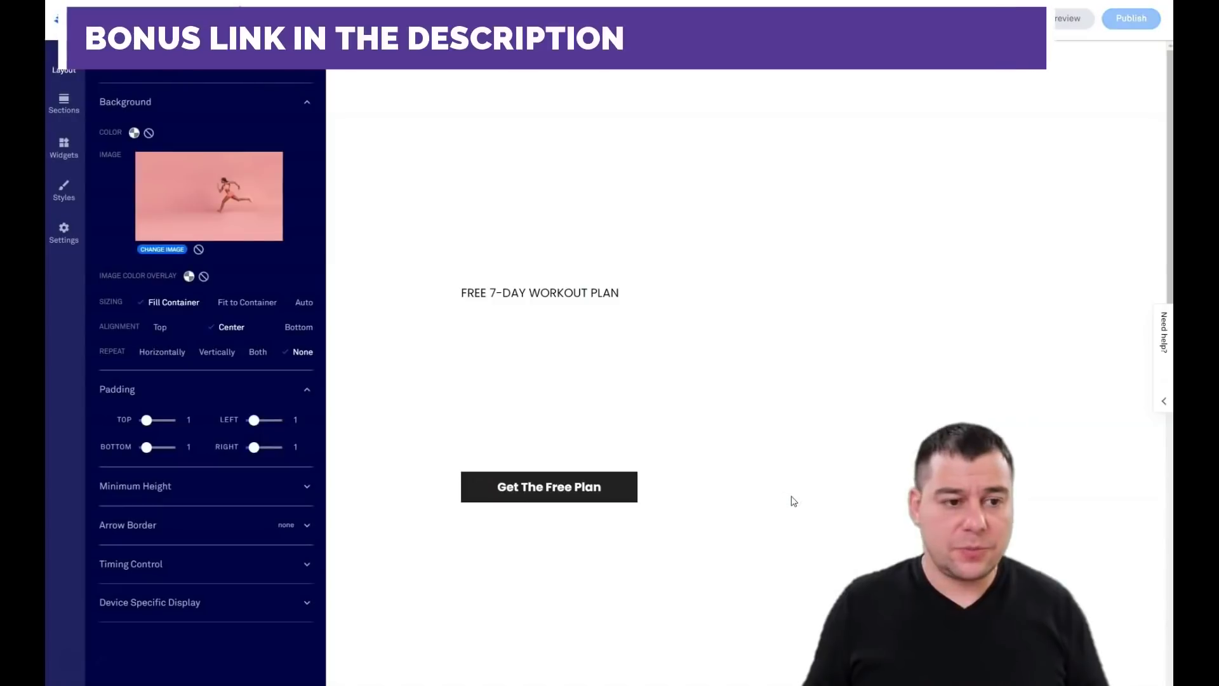
click(783, 443)
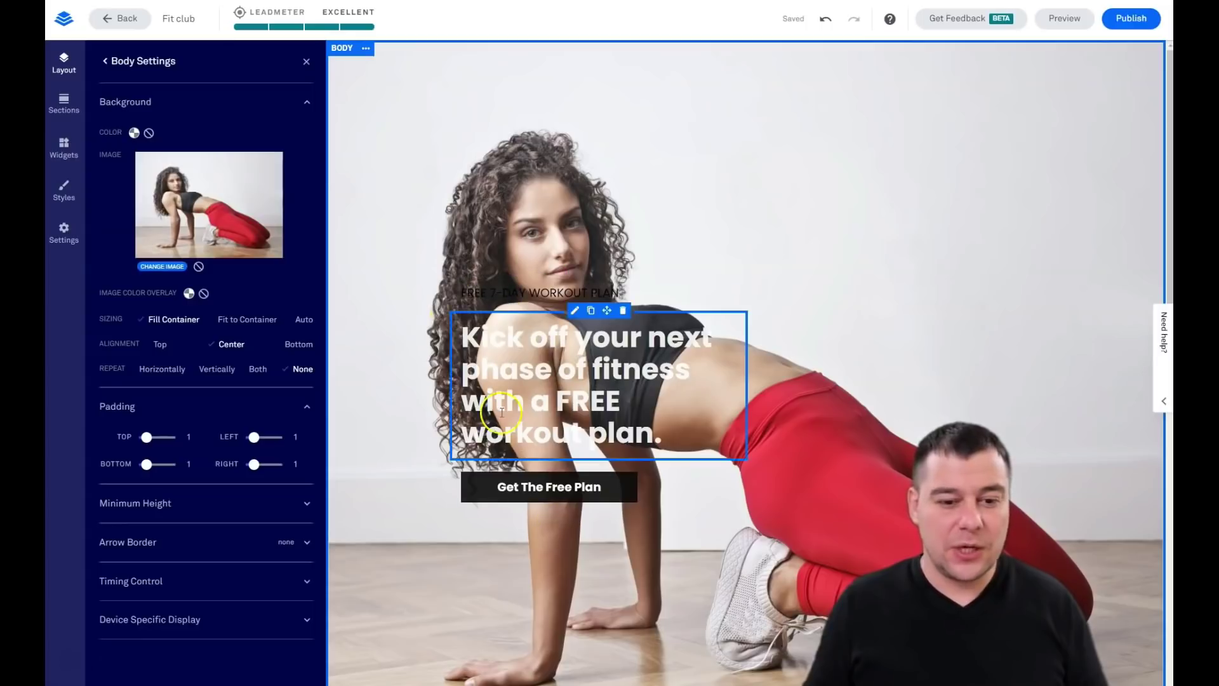
Try a custom red image color overlay on the Body background, color B53A3A at 32 opacity.
click(188, 293)
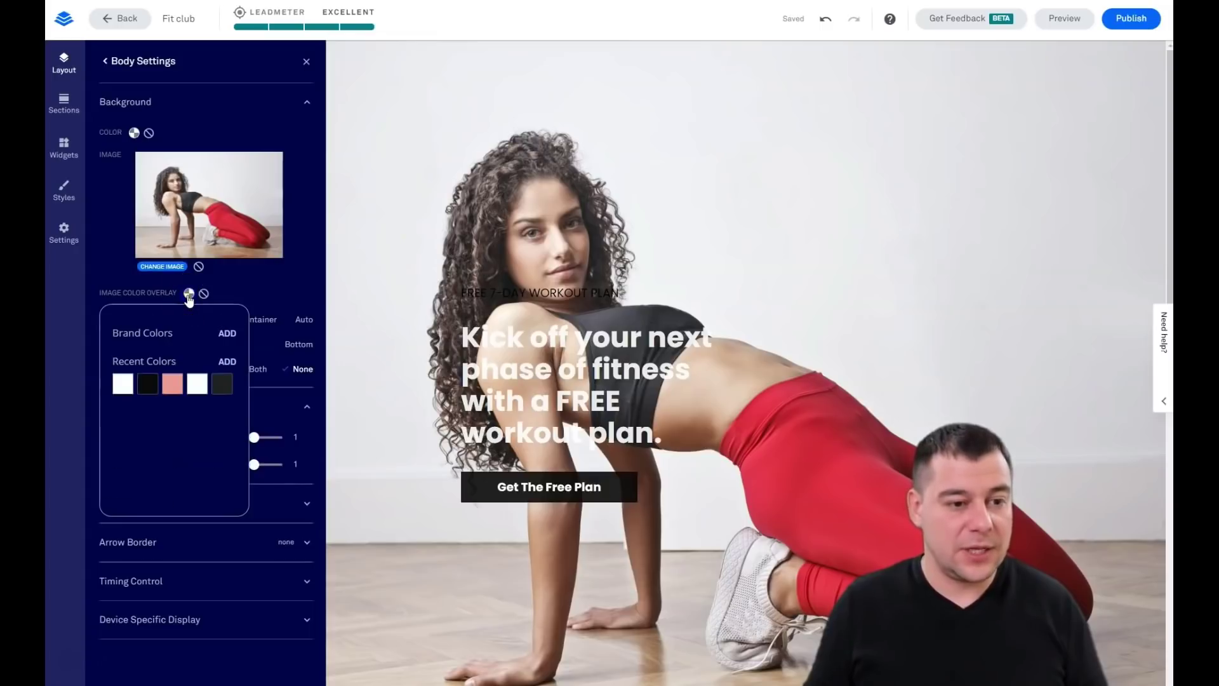
click(226, 362)
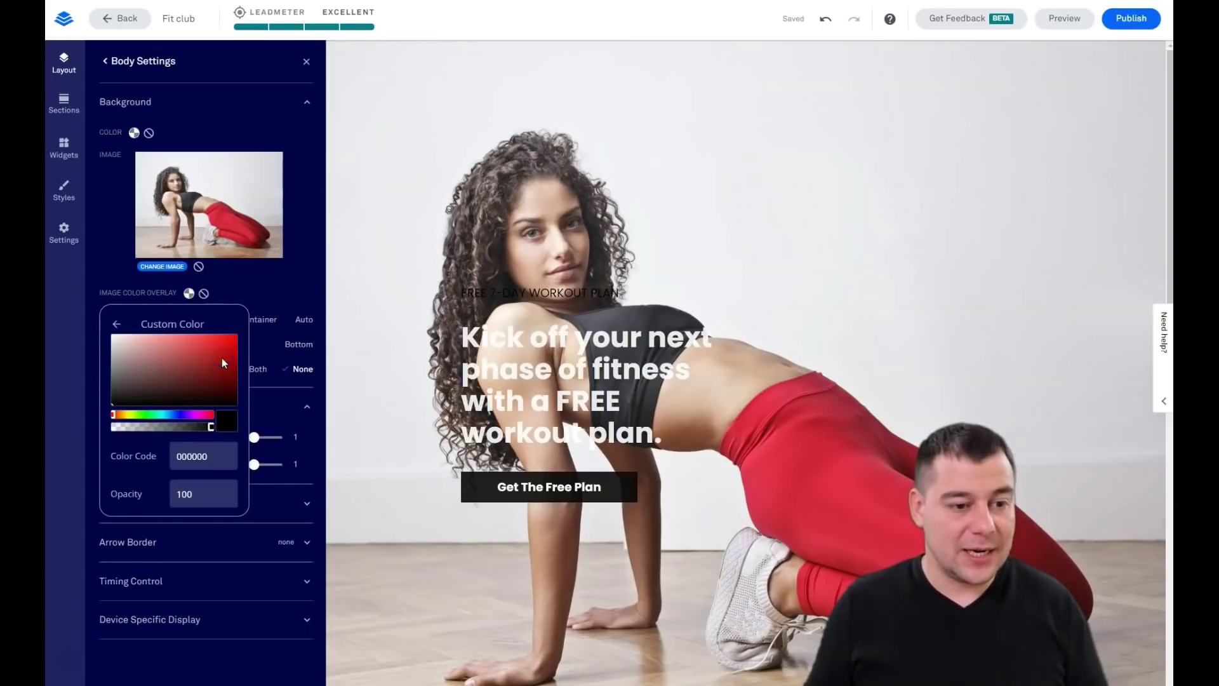
click(199, 340)
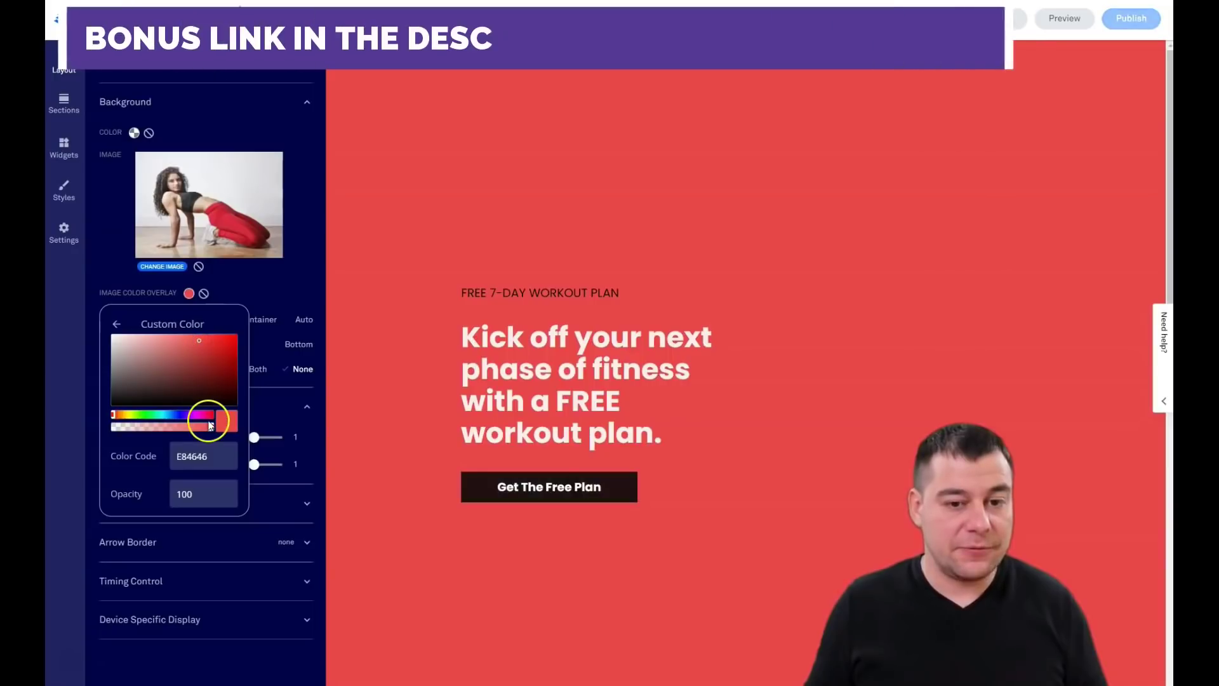
click(197, 356)
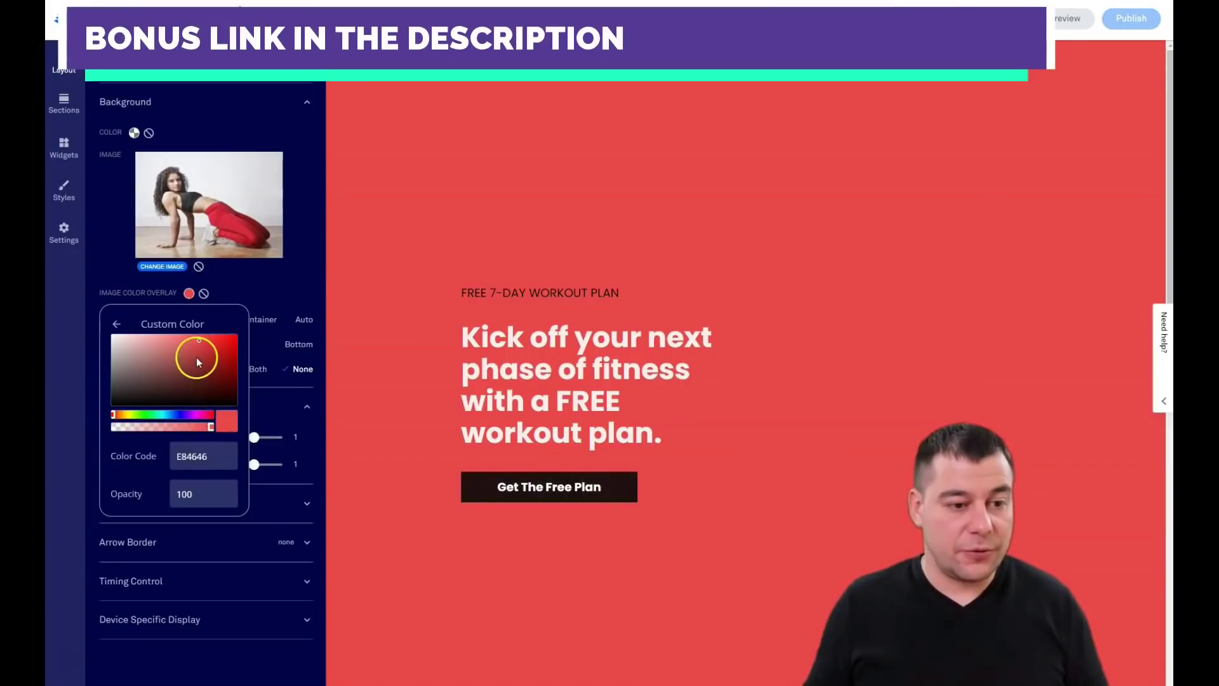
click(209, 415)
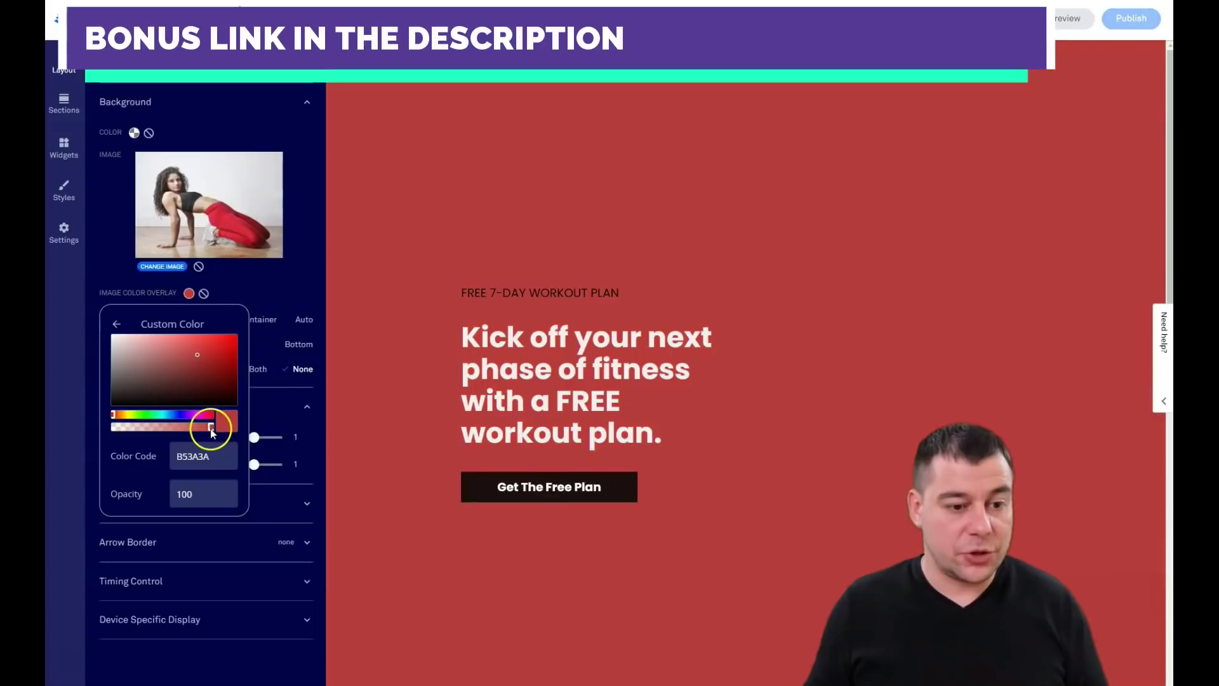
drag(164, 427, 150, 428)
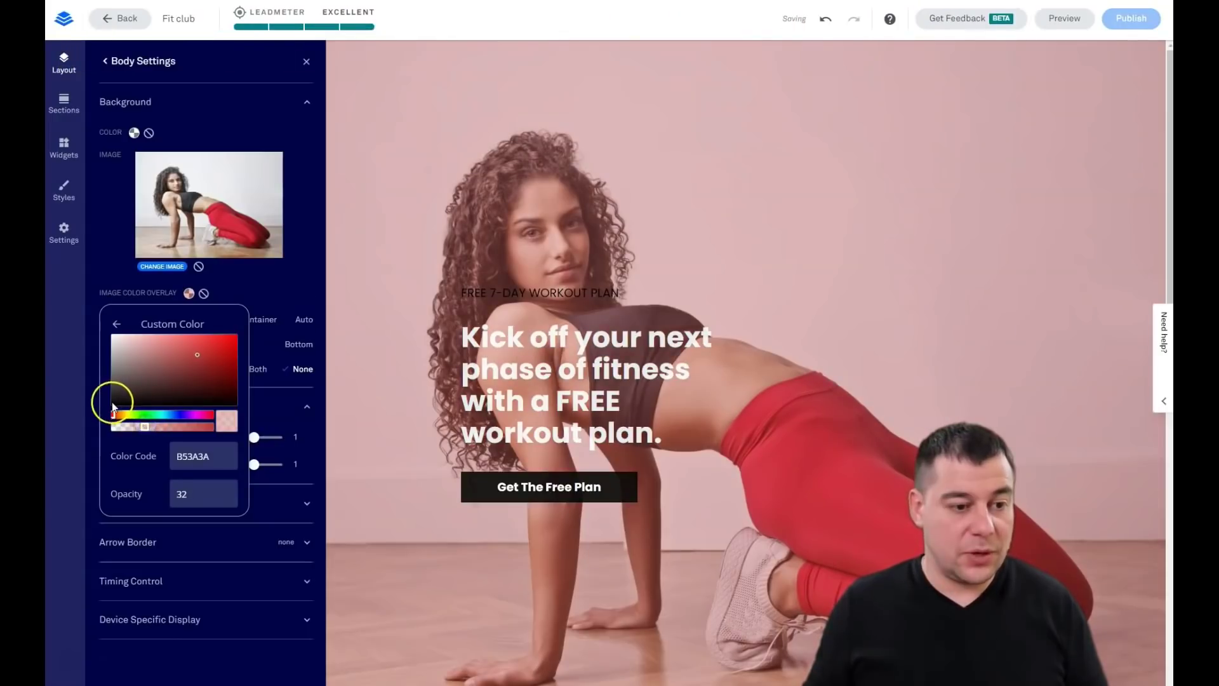
Set the Body image color overlay to near-black 0D0D0D at 52 opacity and close the section settings.
click(111, 402)
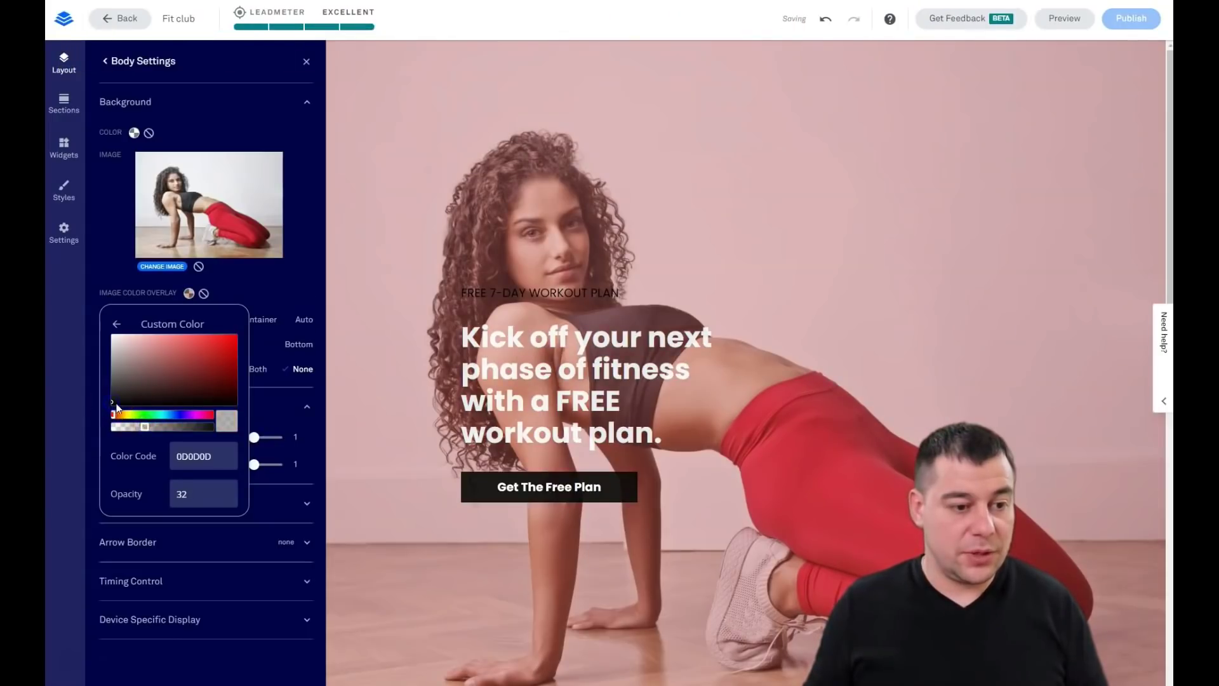
drag(147, 428, 171, 430)
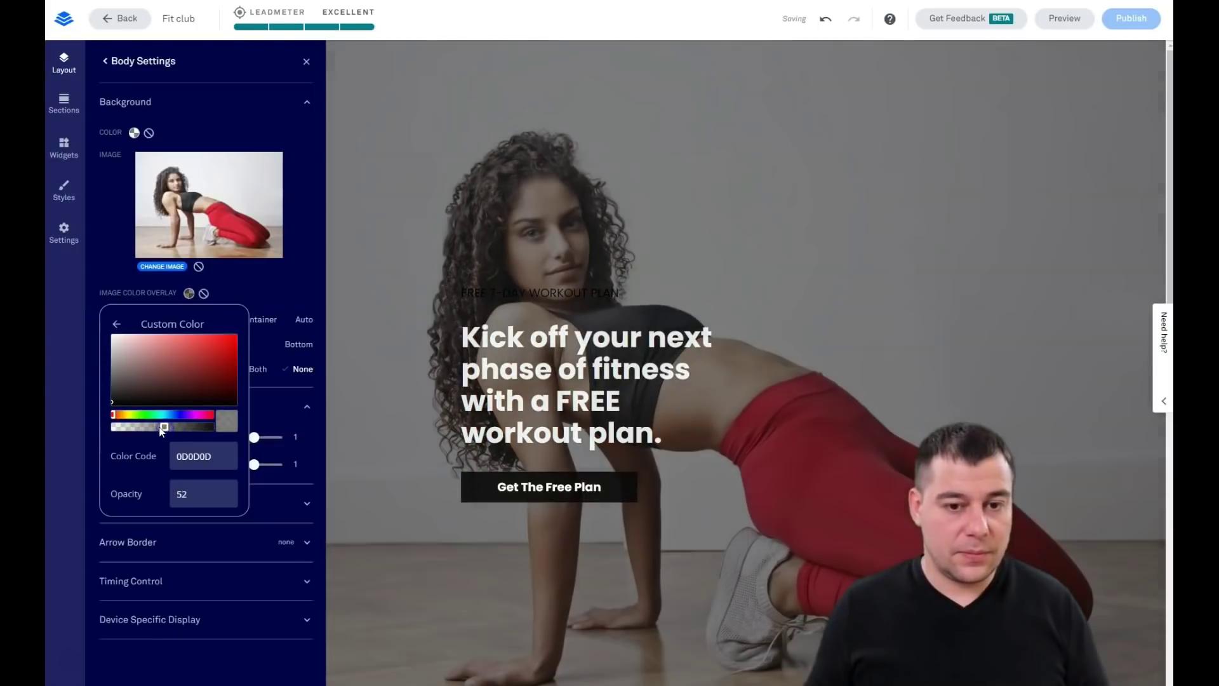
click(465, 287)
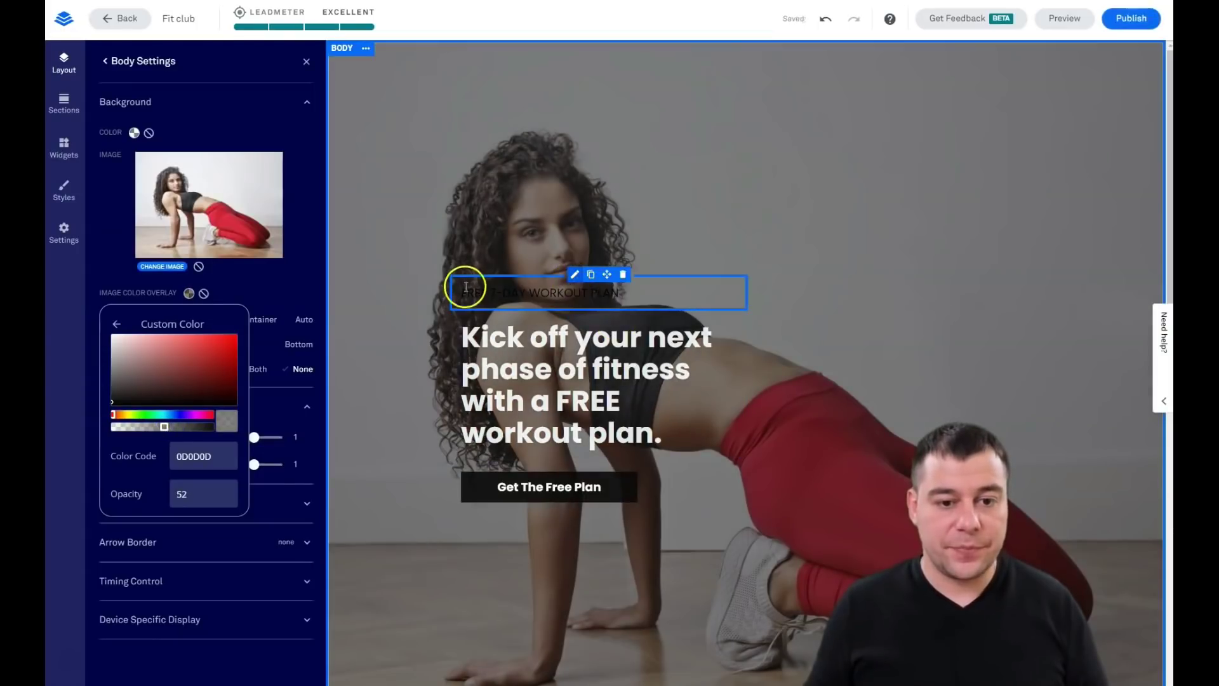
click(549, 329)
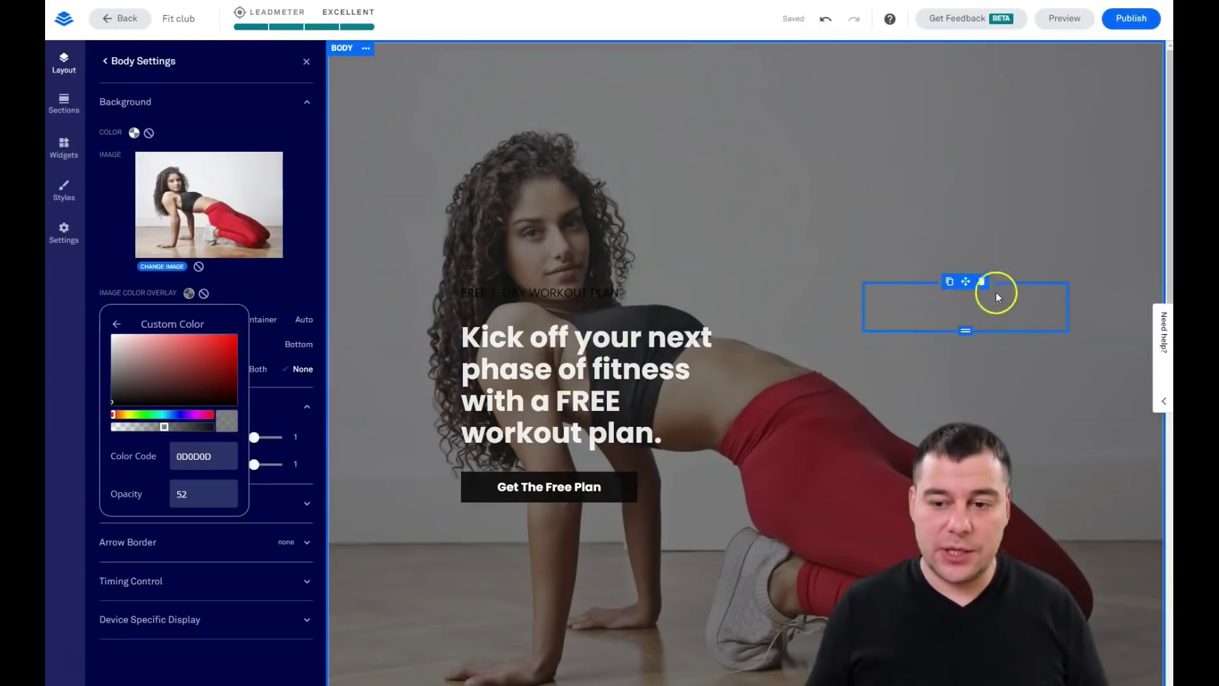
click(306, 61)
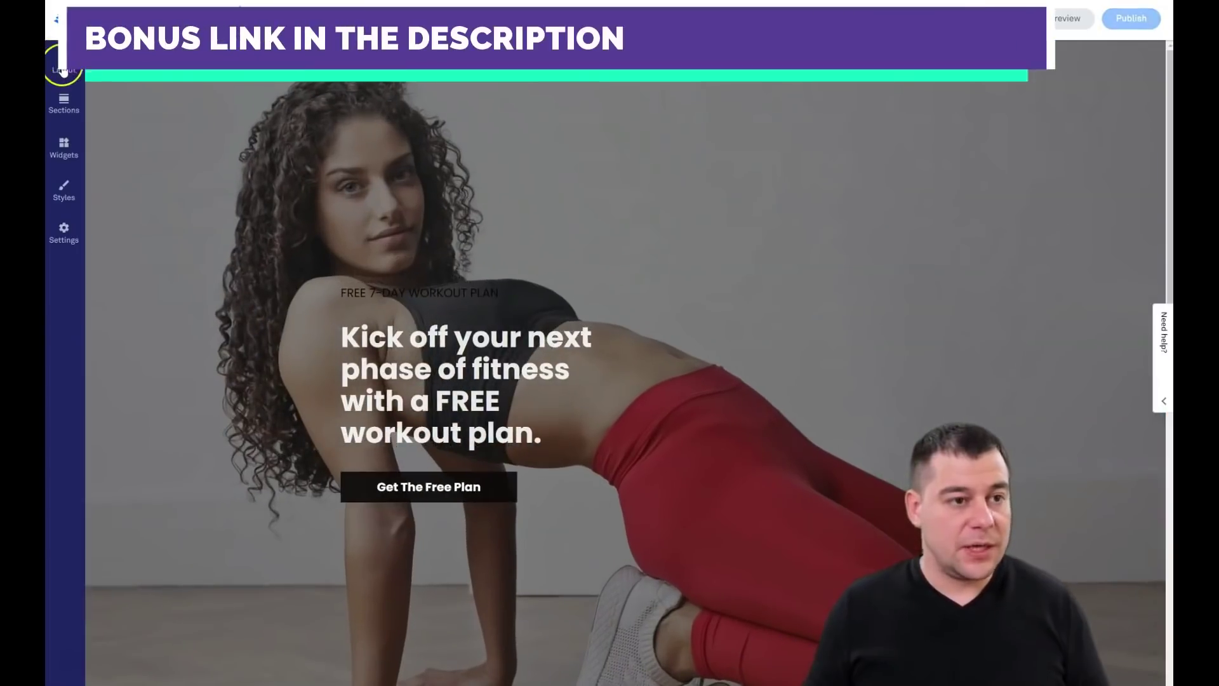
Delete the empty Column 3 from Section#1 of the Body in the page layout.
click(92, 75)
click(199, 130)
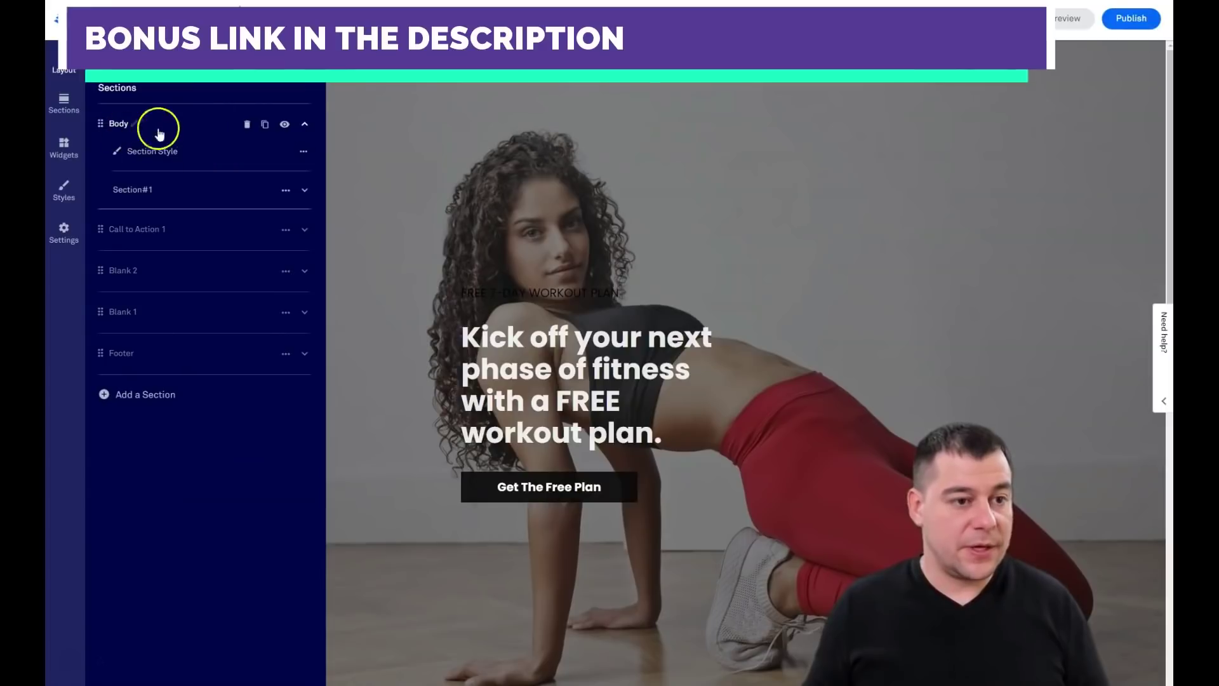
click(143, 189)
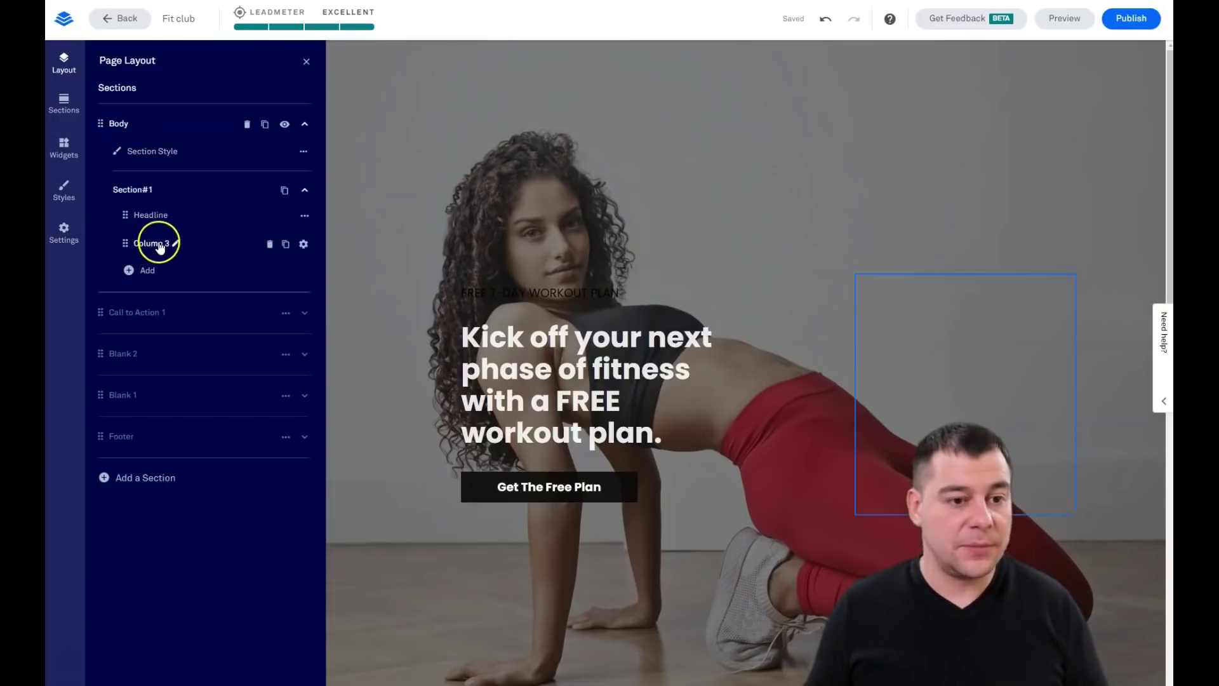
click(270, 245)
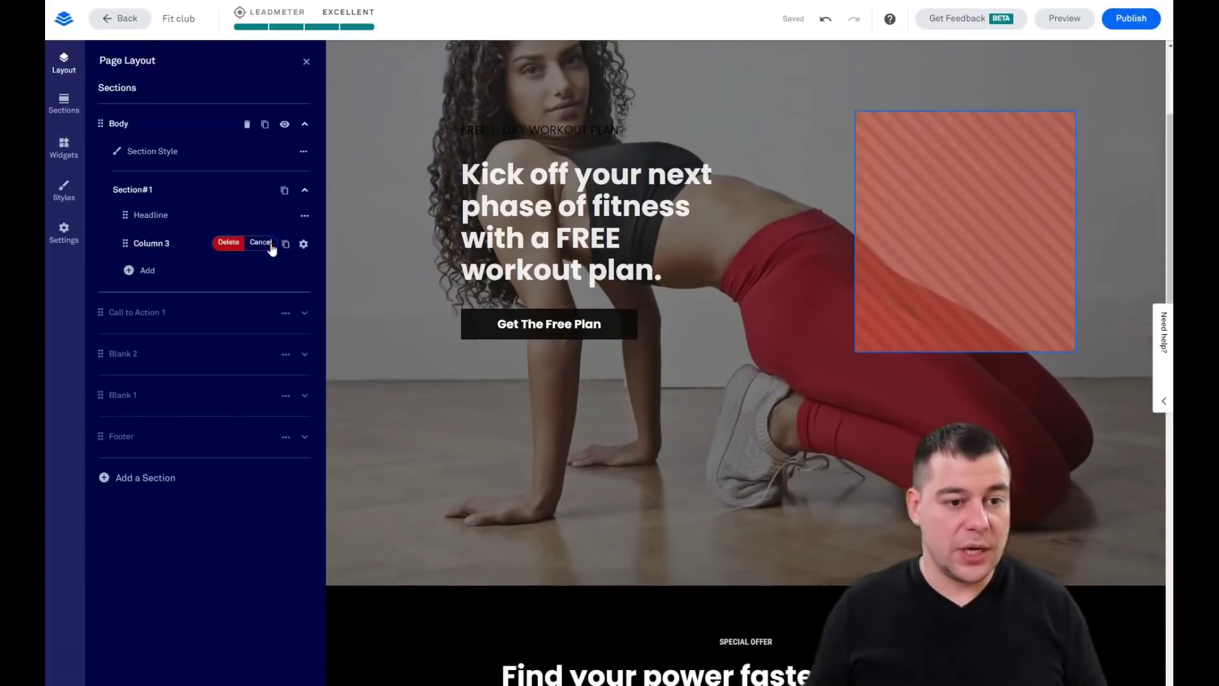
click(230, 243)
click(630, 141)
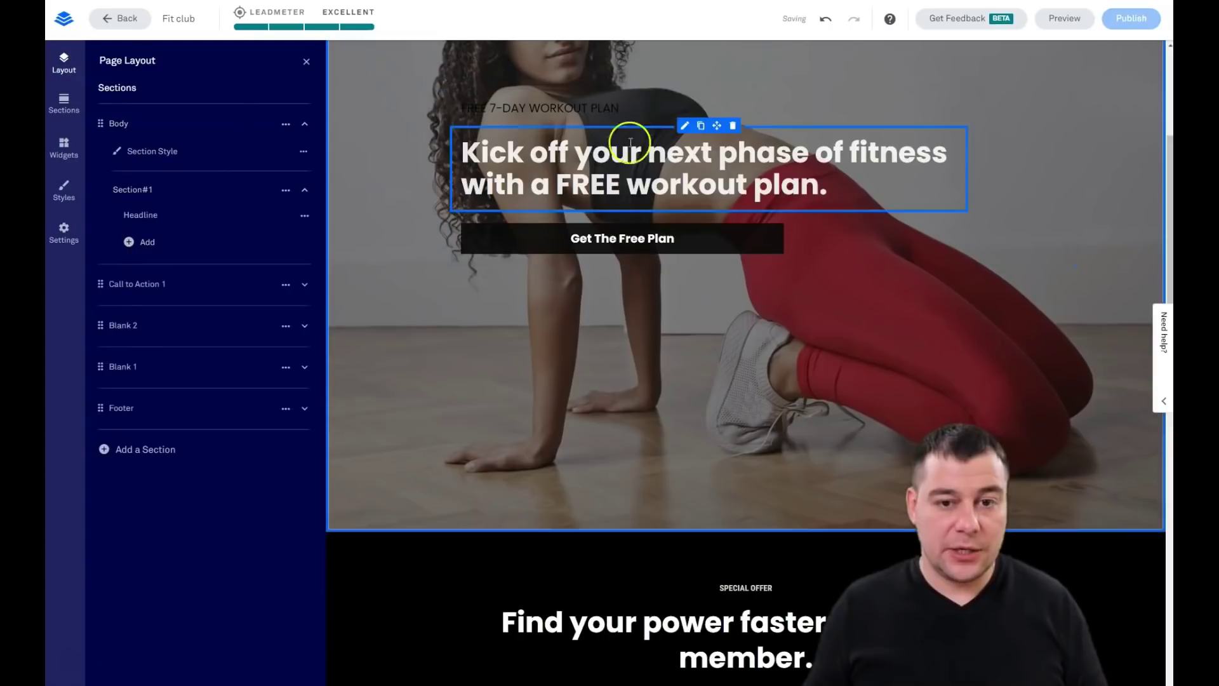
scroll(714, 219, down, 3)
scroll(715, 222, up, 6)
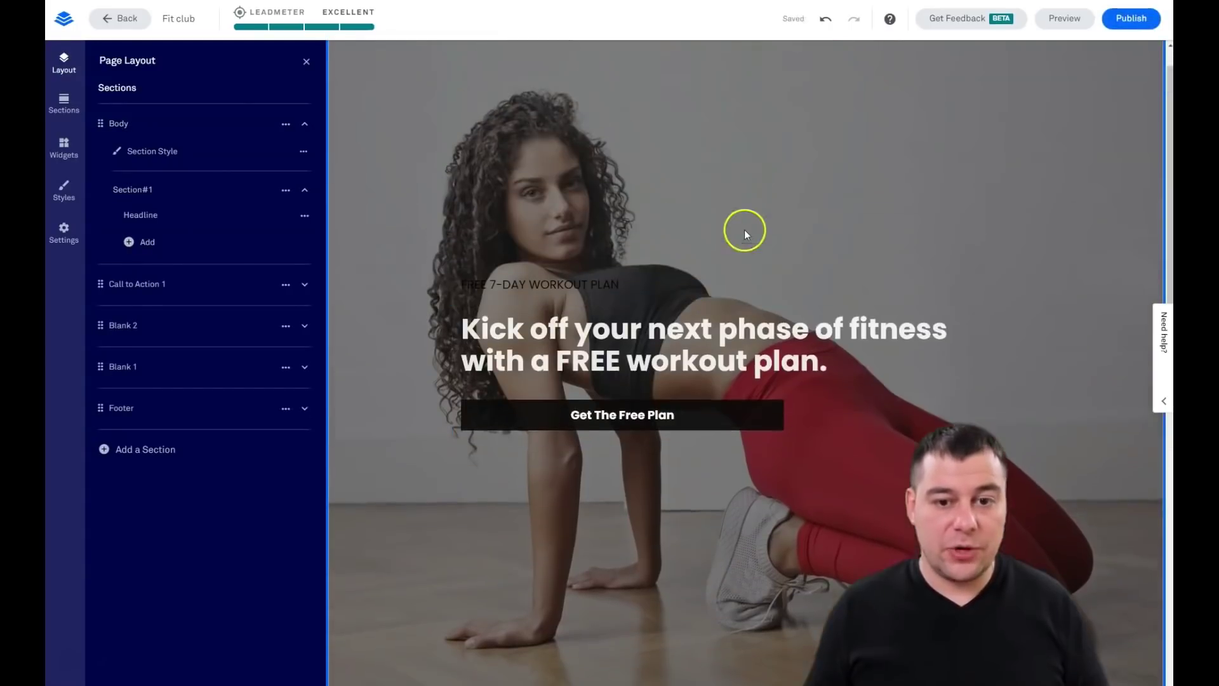
click(626, 331)
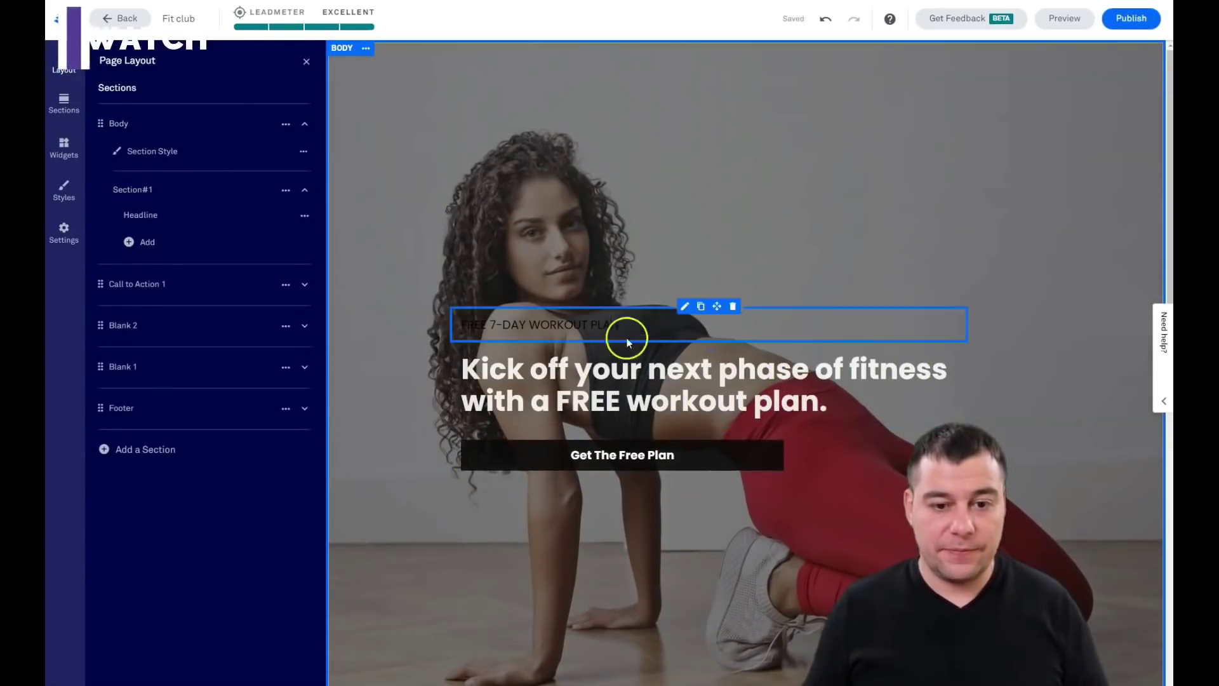
drag(696, 321, 585, 311)
drag(884, 304, 683, 310)
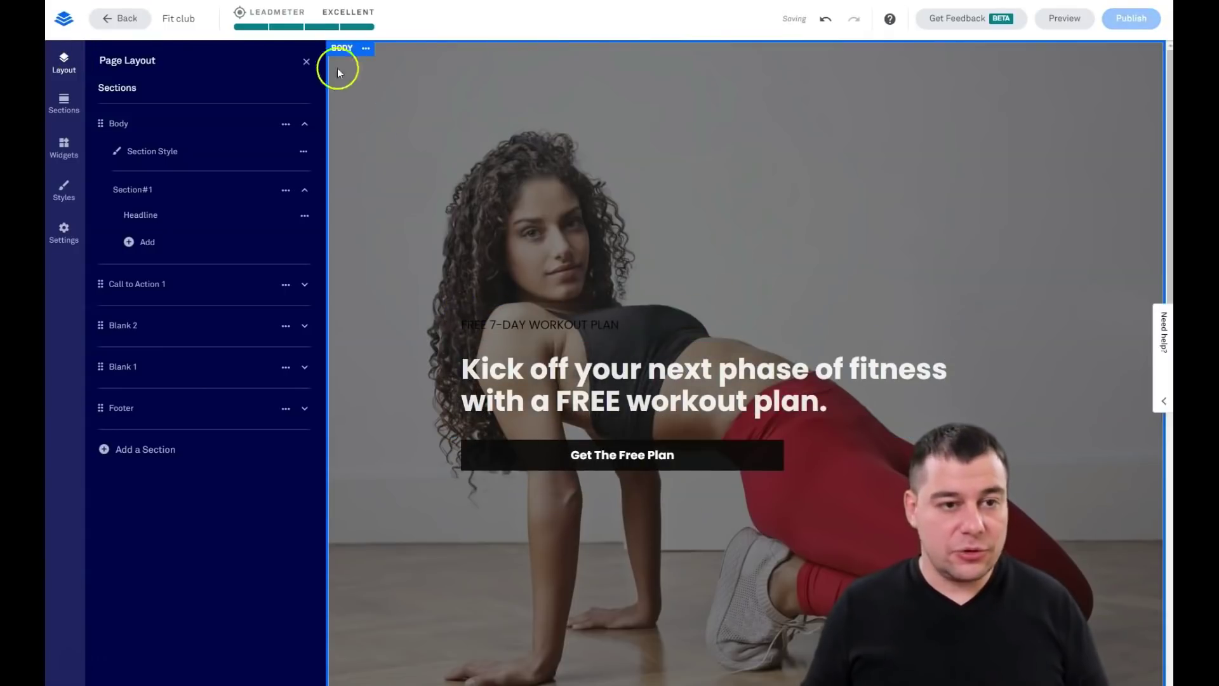
Close the page layout and set the "FREE 7-DAY WORKOUT PLAN" text to size 7 with spacing 5.
click(306, 61)
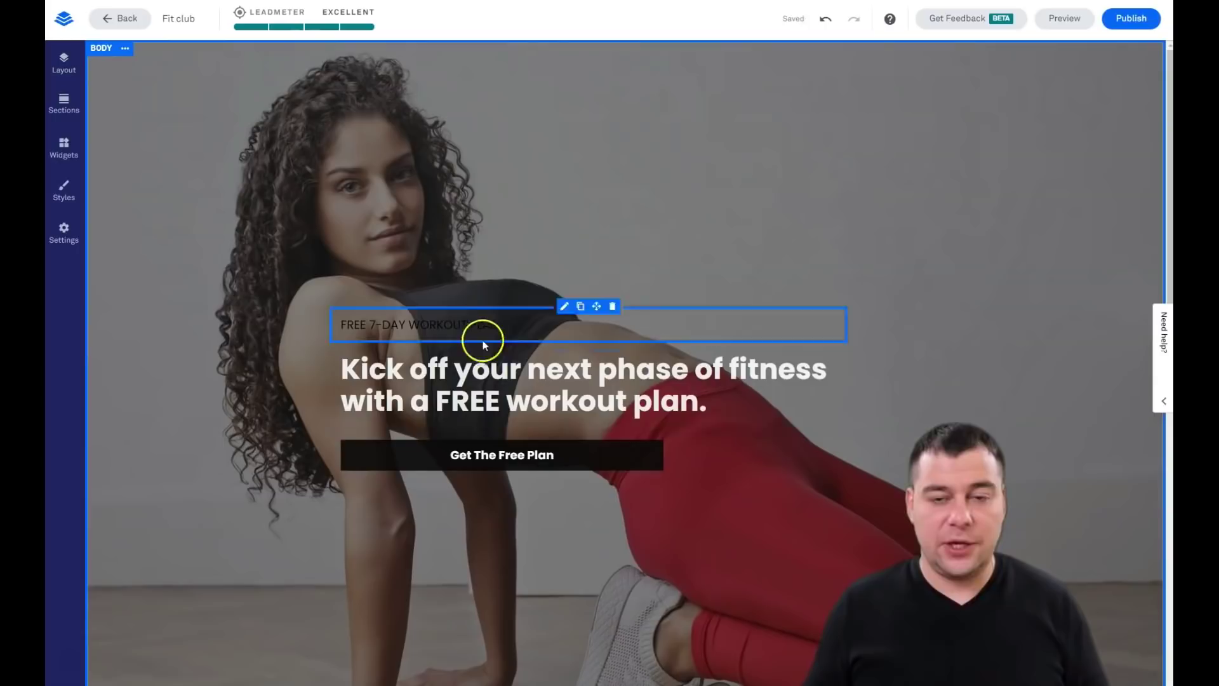
click(524, 330)
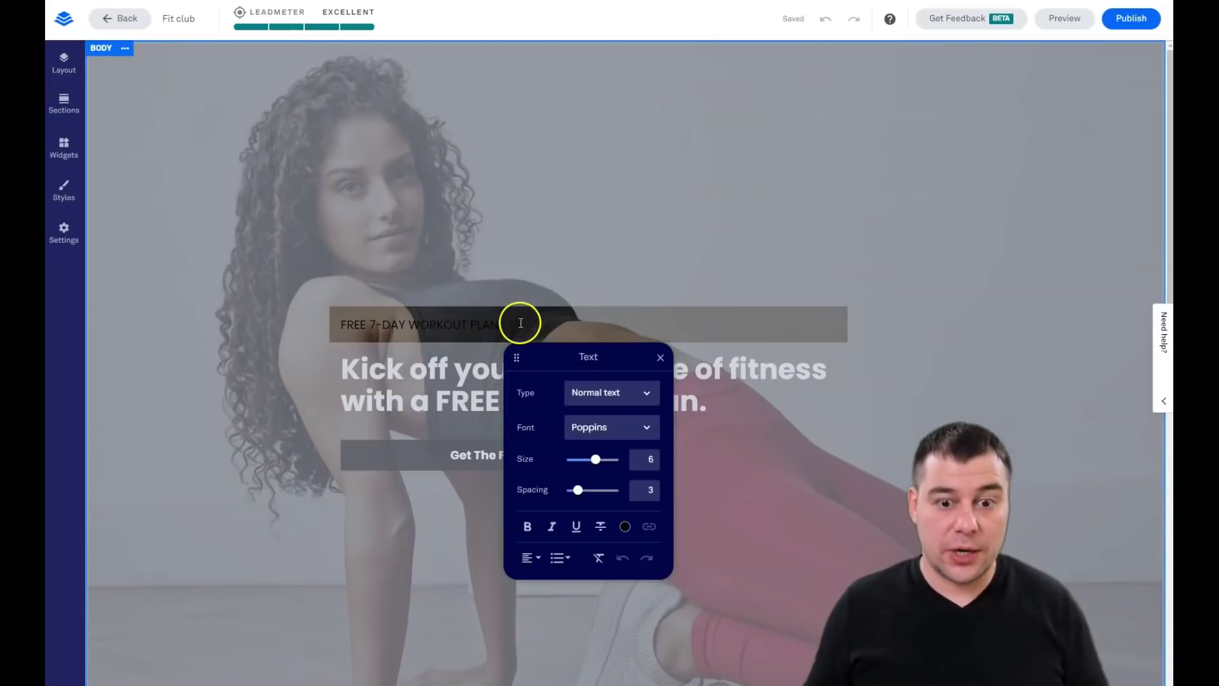
drag(520, 323, 418, 325)
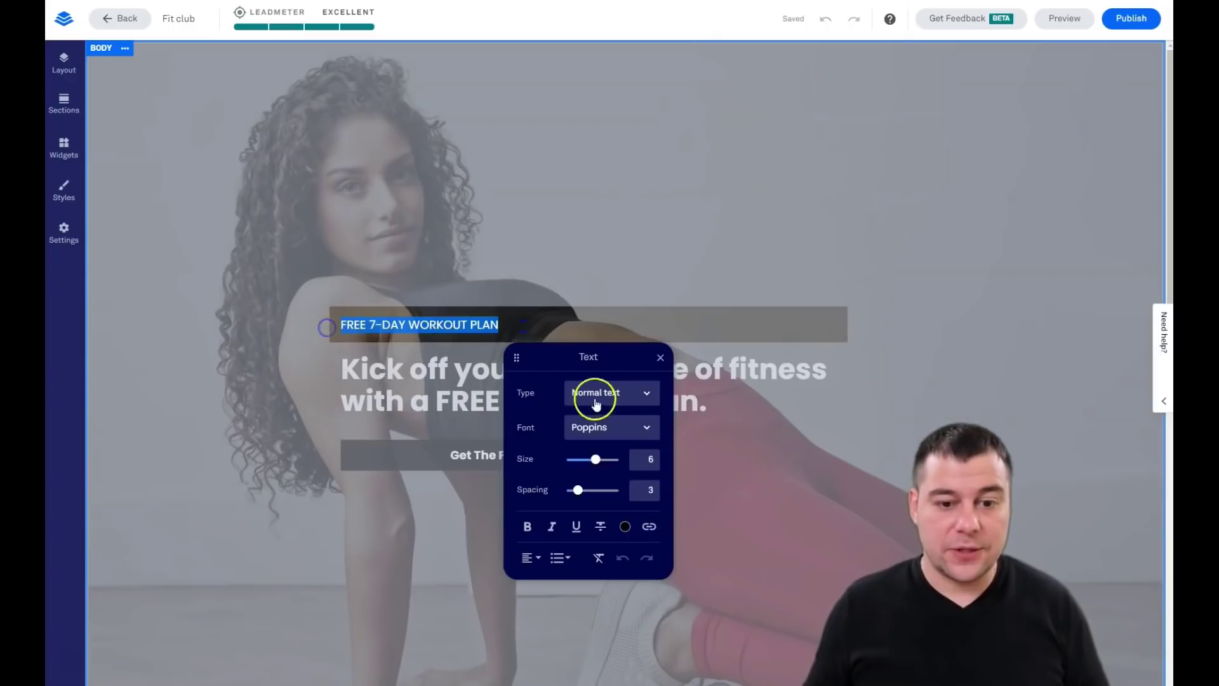
drag(589, 461, 590, 492)
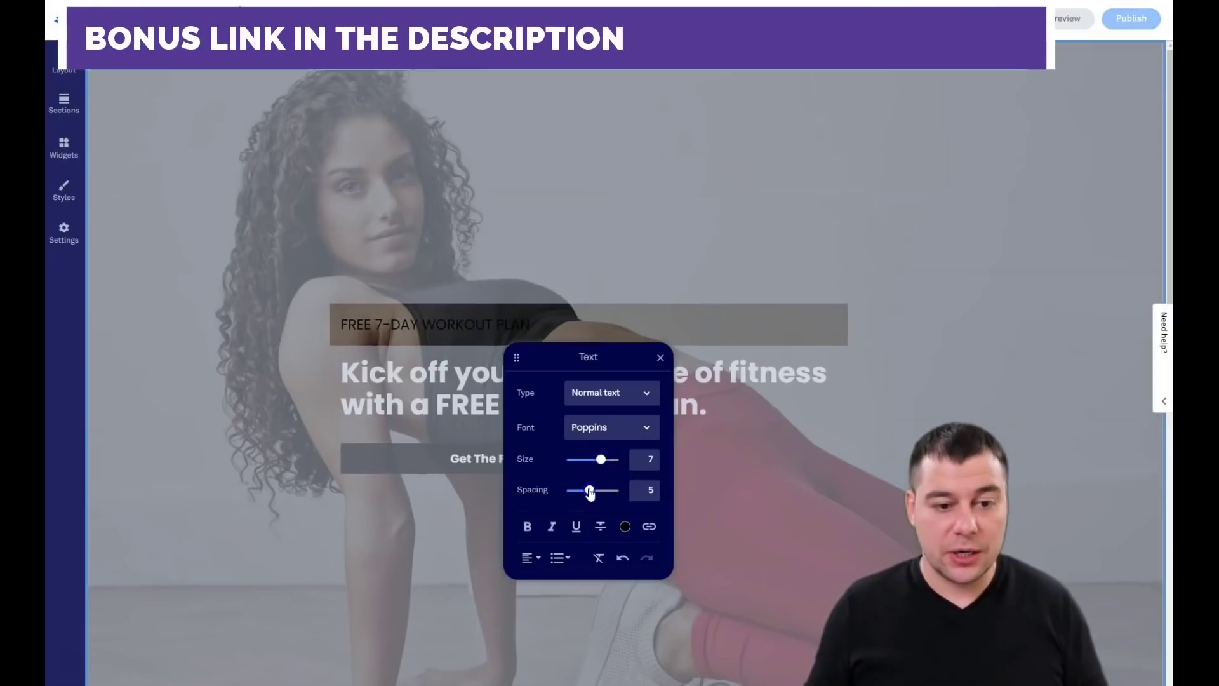
Set the "FREE 7-DAY WORKOUT PLAN" text color to white and center-align it.
click(626, 528)
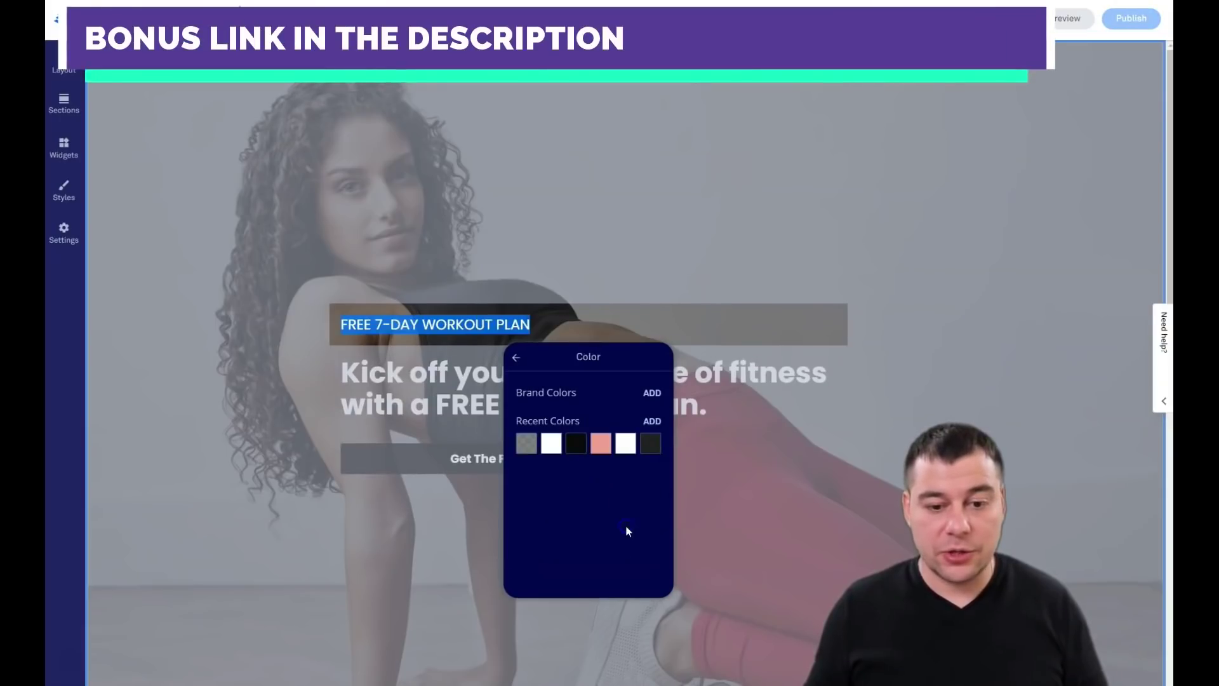
click(638, 197)
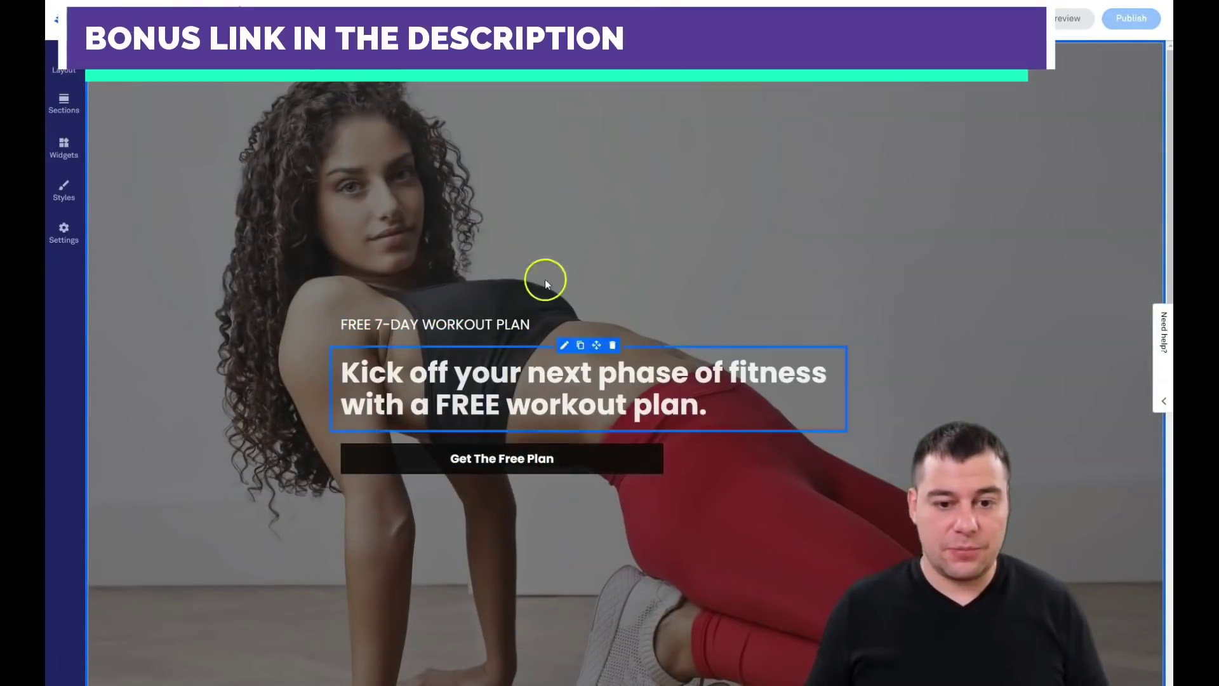
click(567, 303)
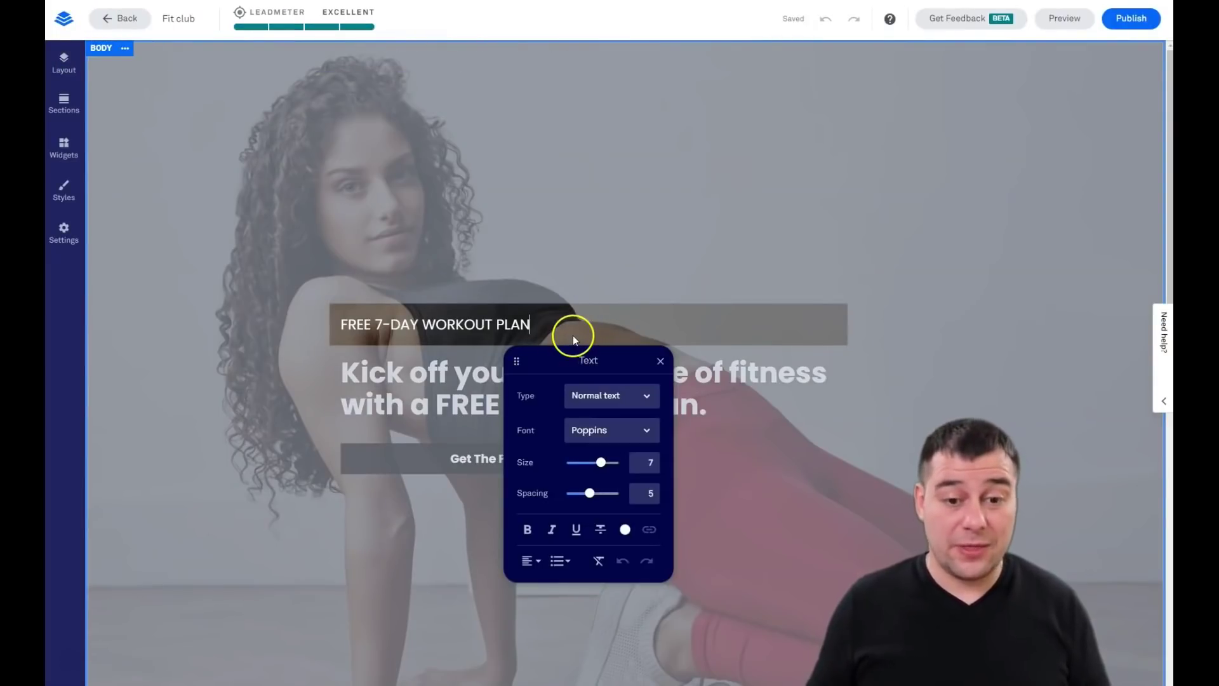
click(532, 561)
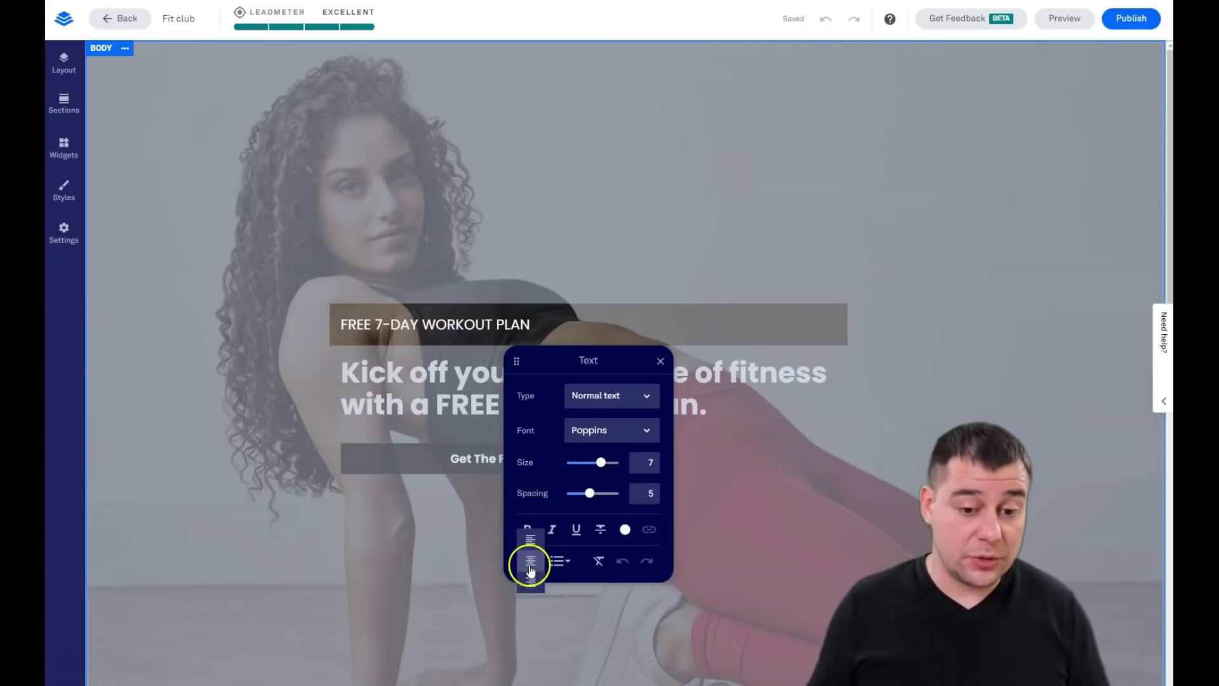
click(530, 560)
Center-align the headline "Kick off your next phase of fitness with a FREE workout plan.".
click(453, 374)
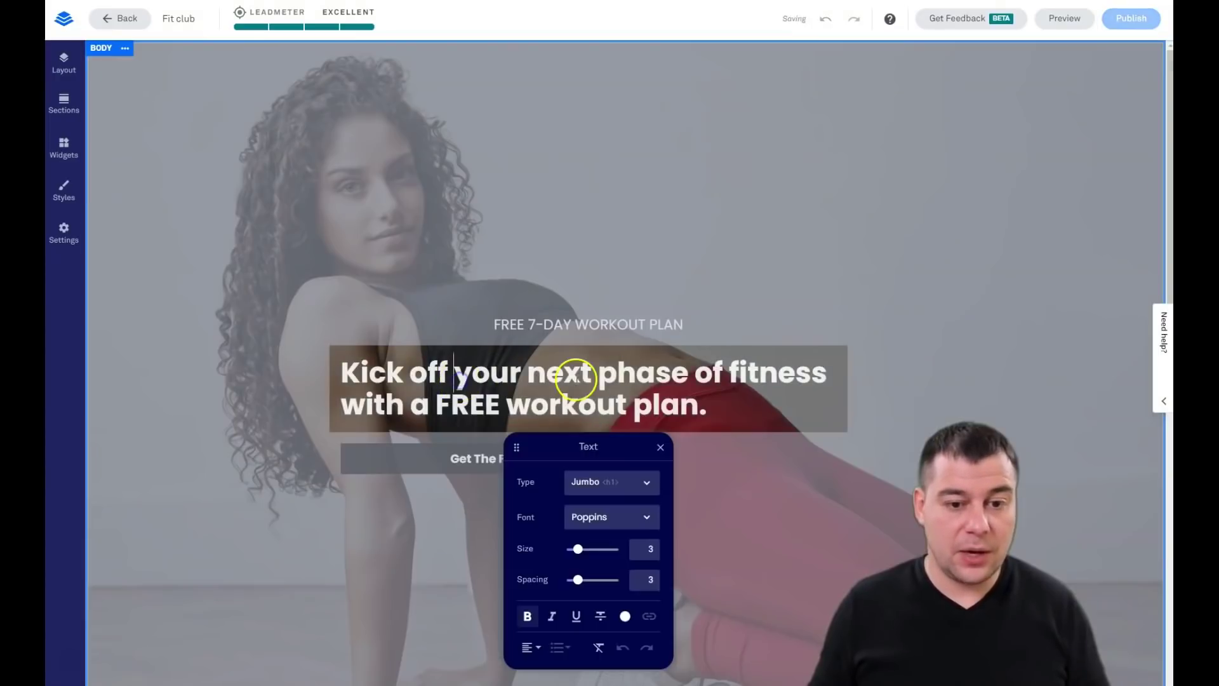
click(528, 646)
click(530, 647)
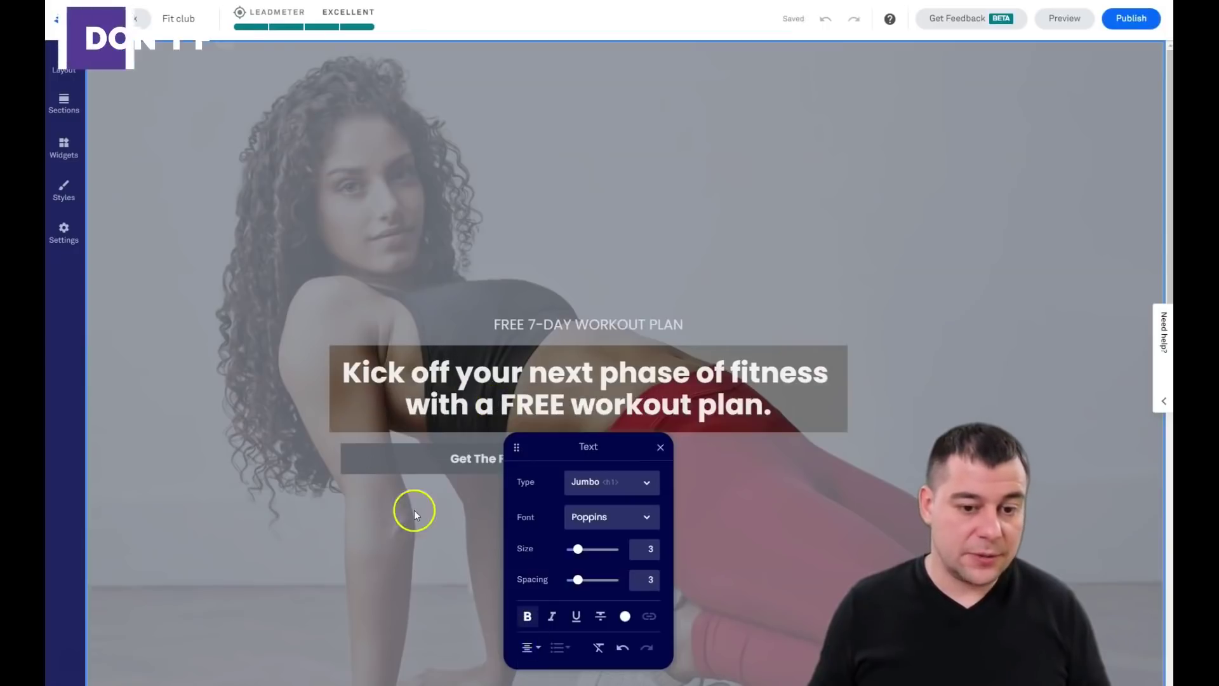
Delete the empty element beside the "Get The Free Plan" button in the hero section.
click(495, 460)
click(707, 455)
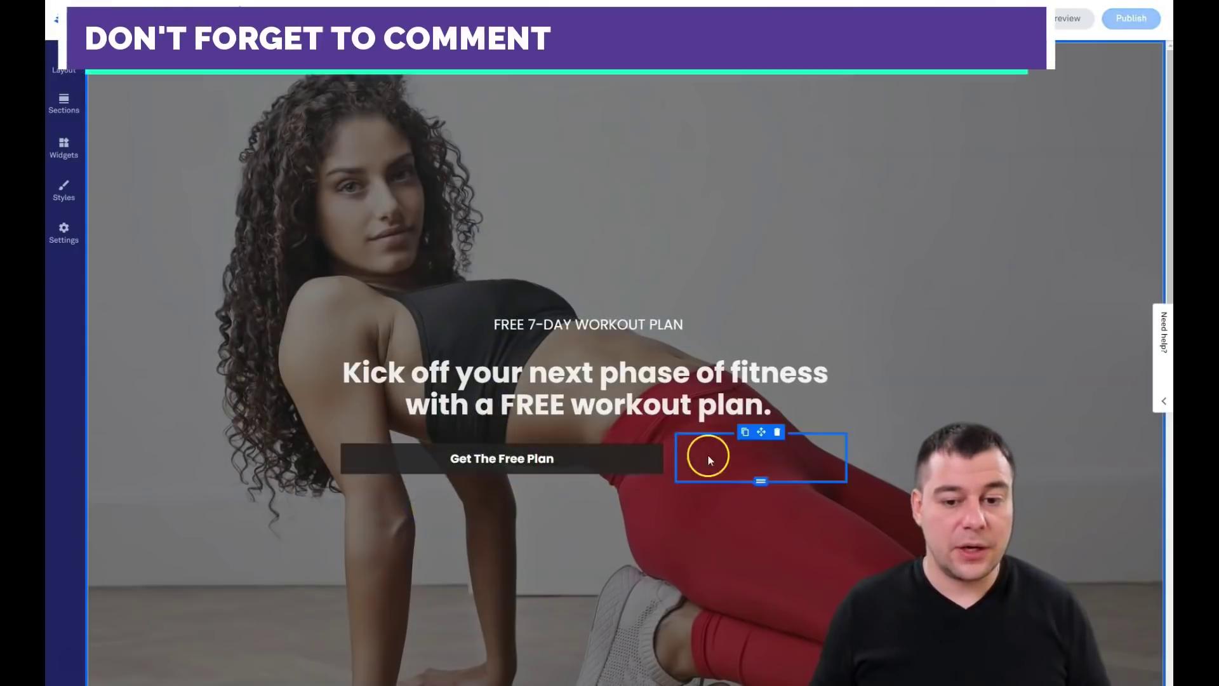
click(777, 434)
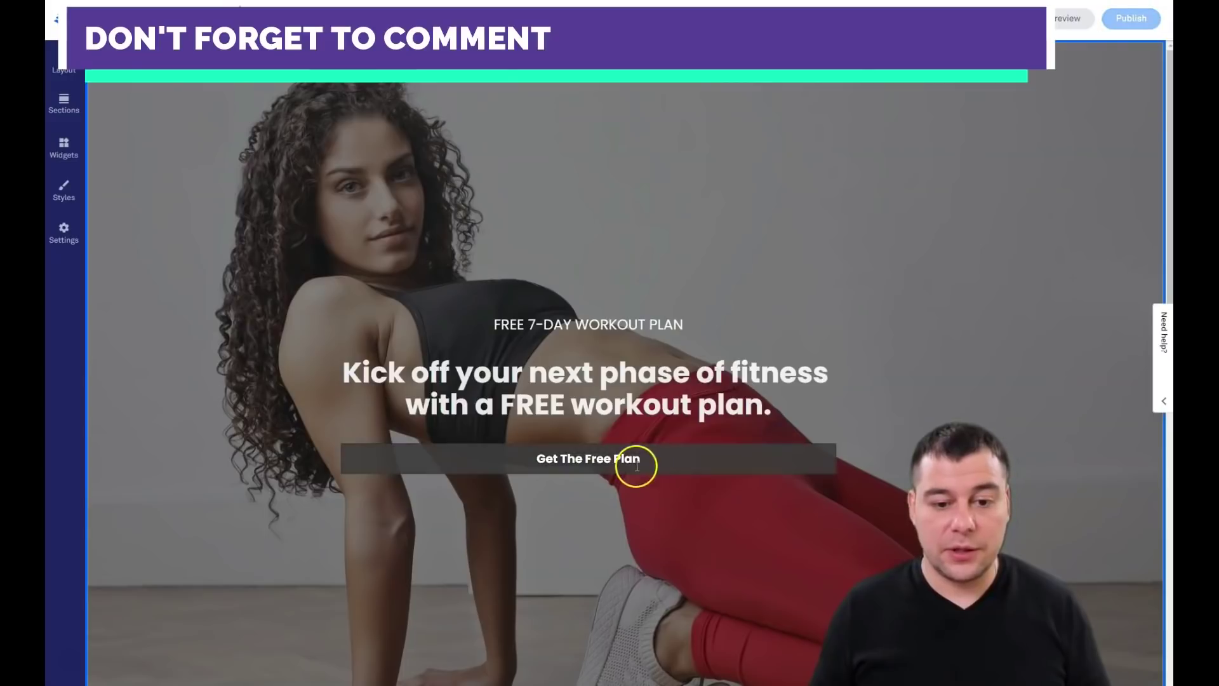
Examine the centered hero section and how the page continues below it.
click(555, 343)
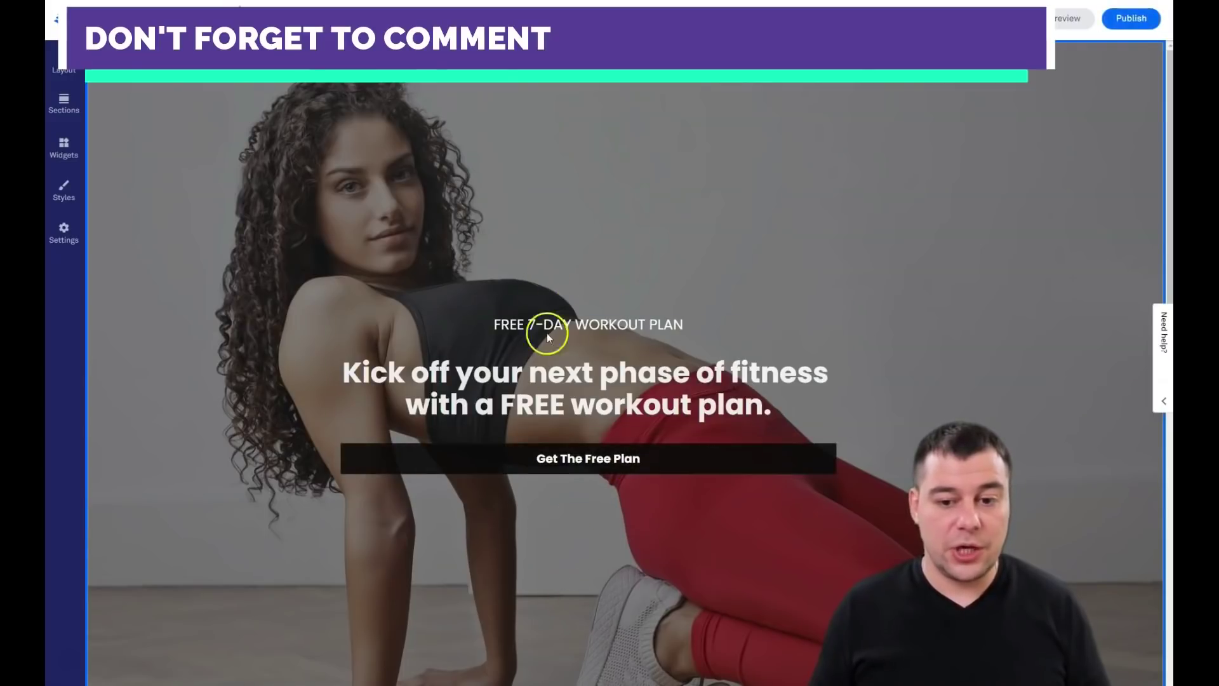
scroll(625, 404, down, 1)
scroll(626, 405, down, 5)
scroll(601, 381, up, 6)
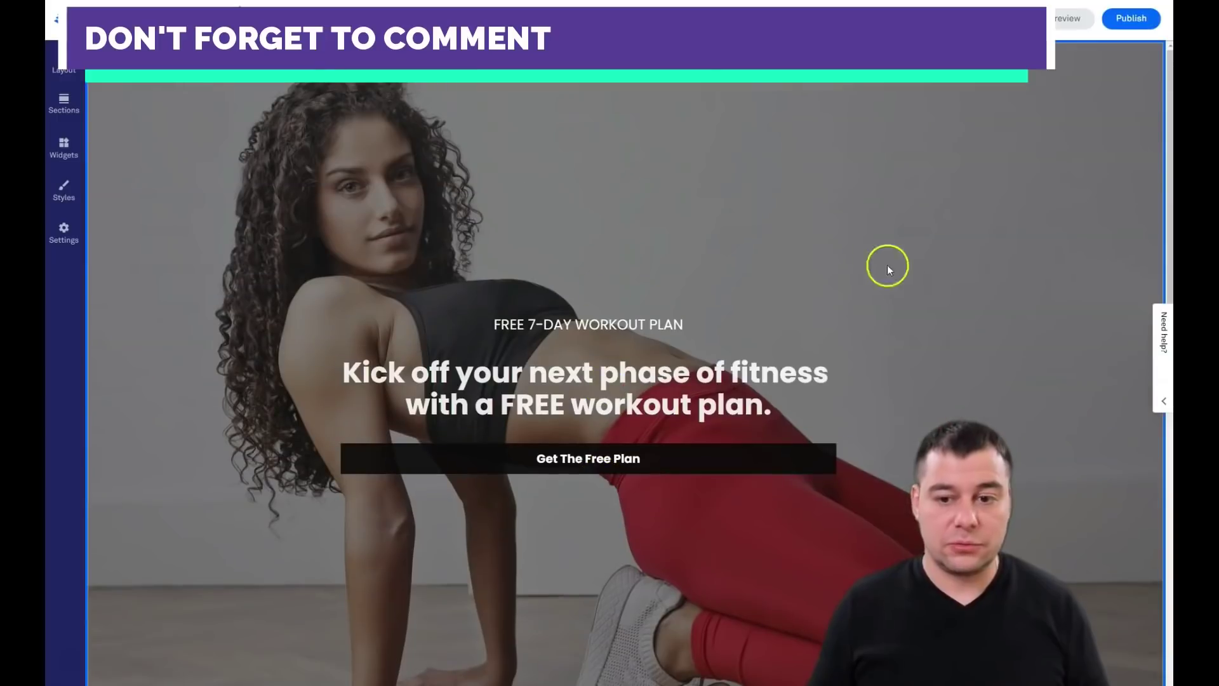
scroll(455, 274, down, 5)
scroll(484, 345, up, 5)
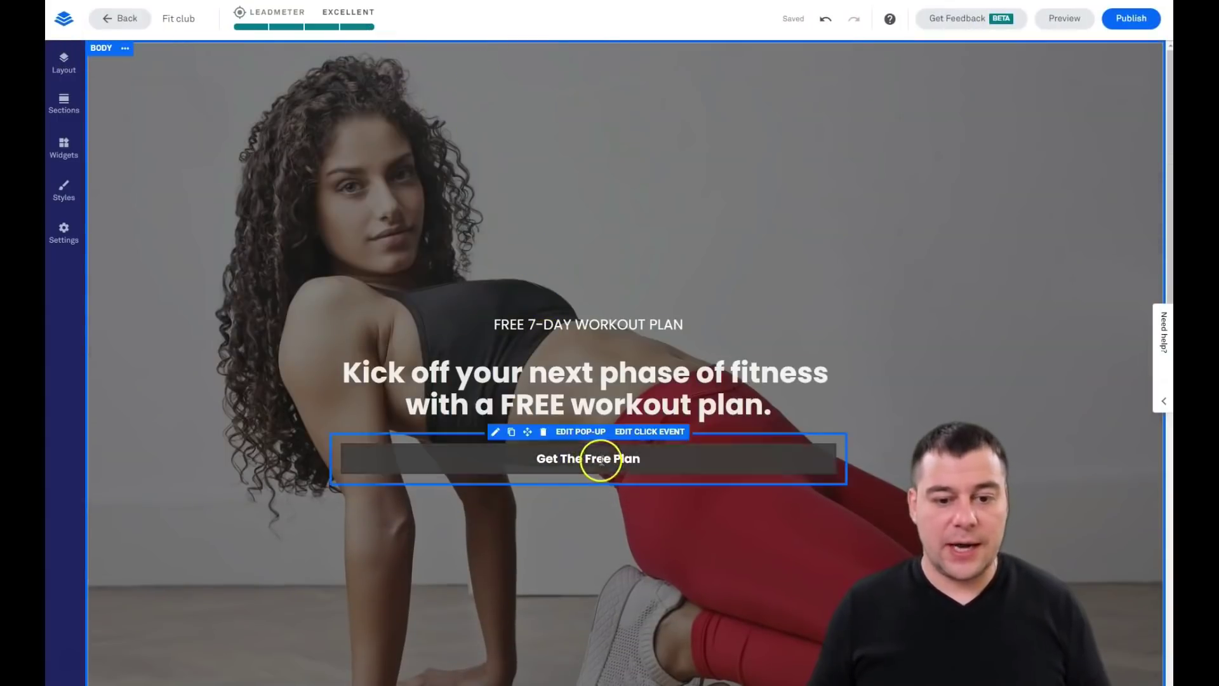
scroll(591, 293, down, 3)
scroll(592, 292, up, 3)
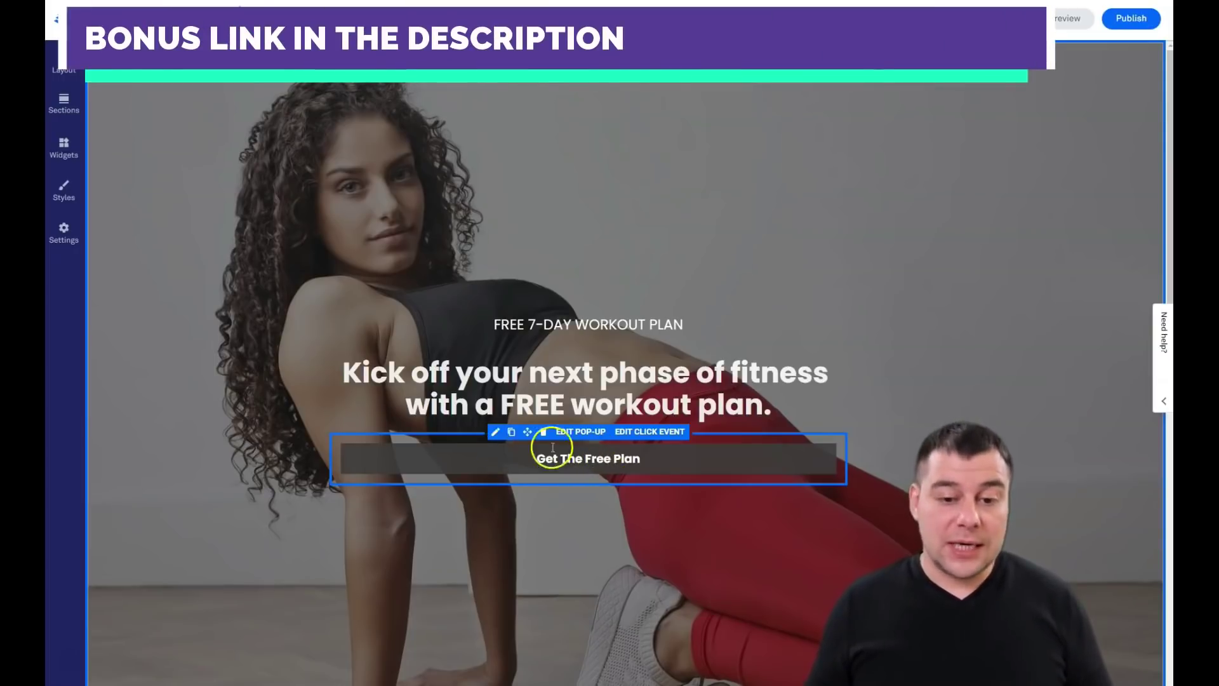
Turn off the Full Width option of the "Get The Free Plan" button.
click(495, 434)
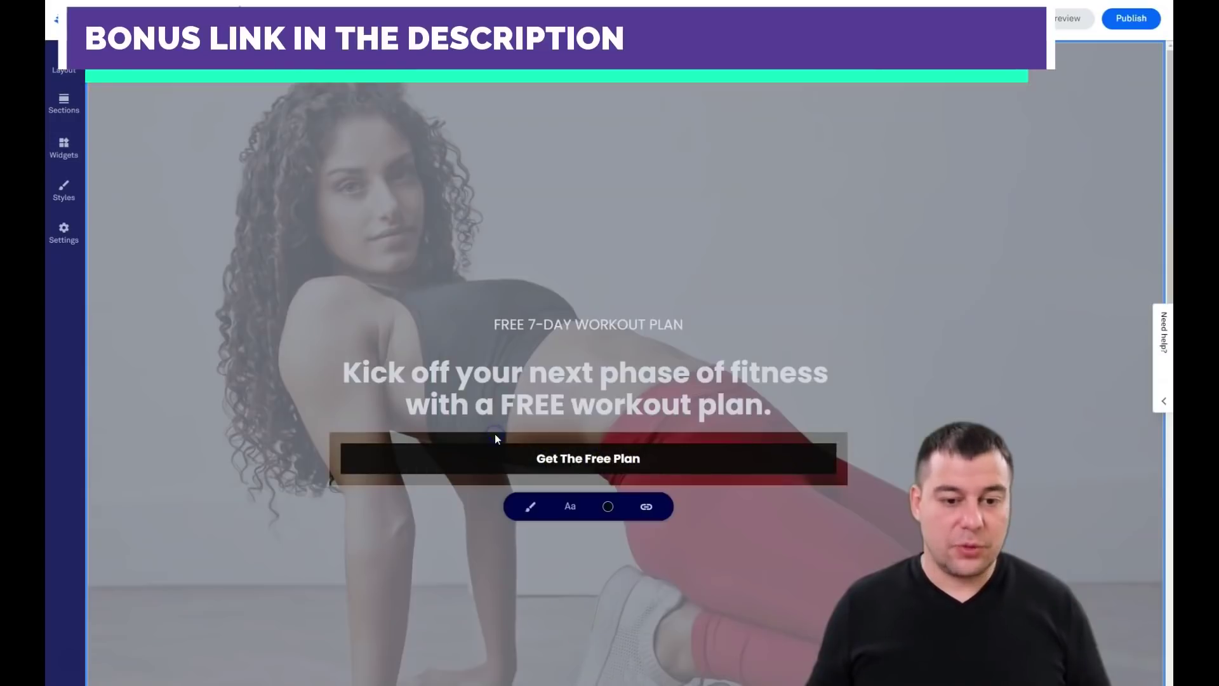
click(528, 511)
click(580, 564)
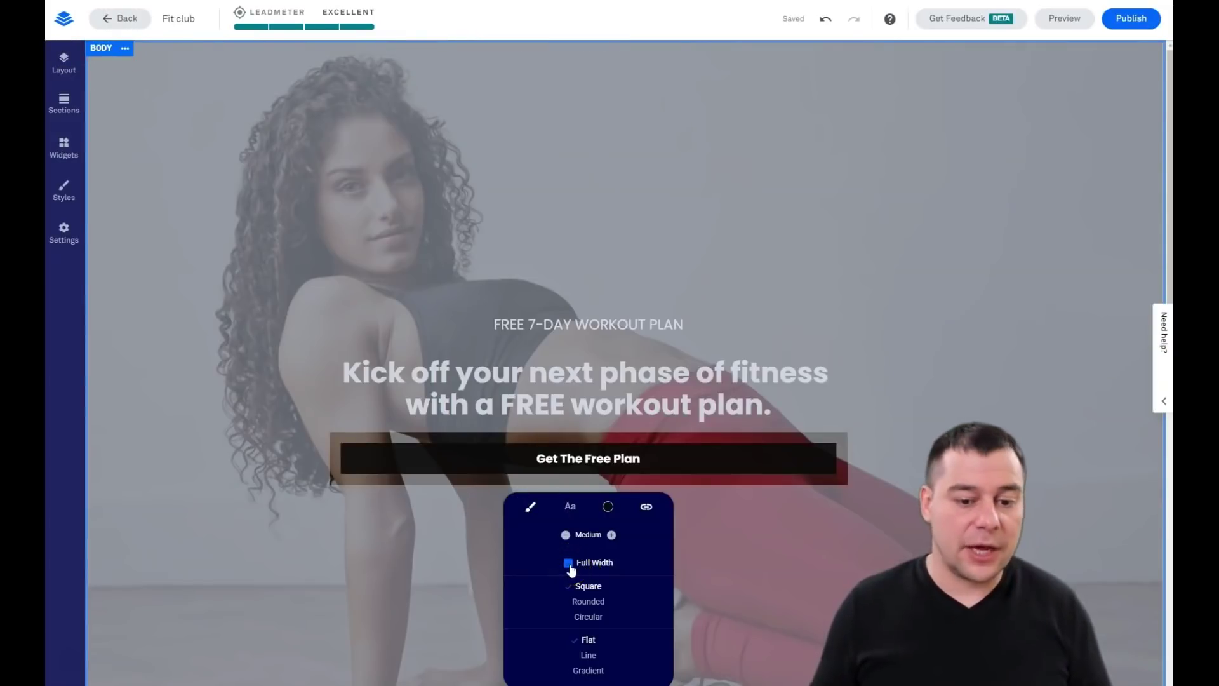
click(568, 563)
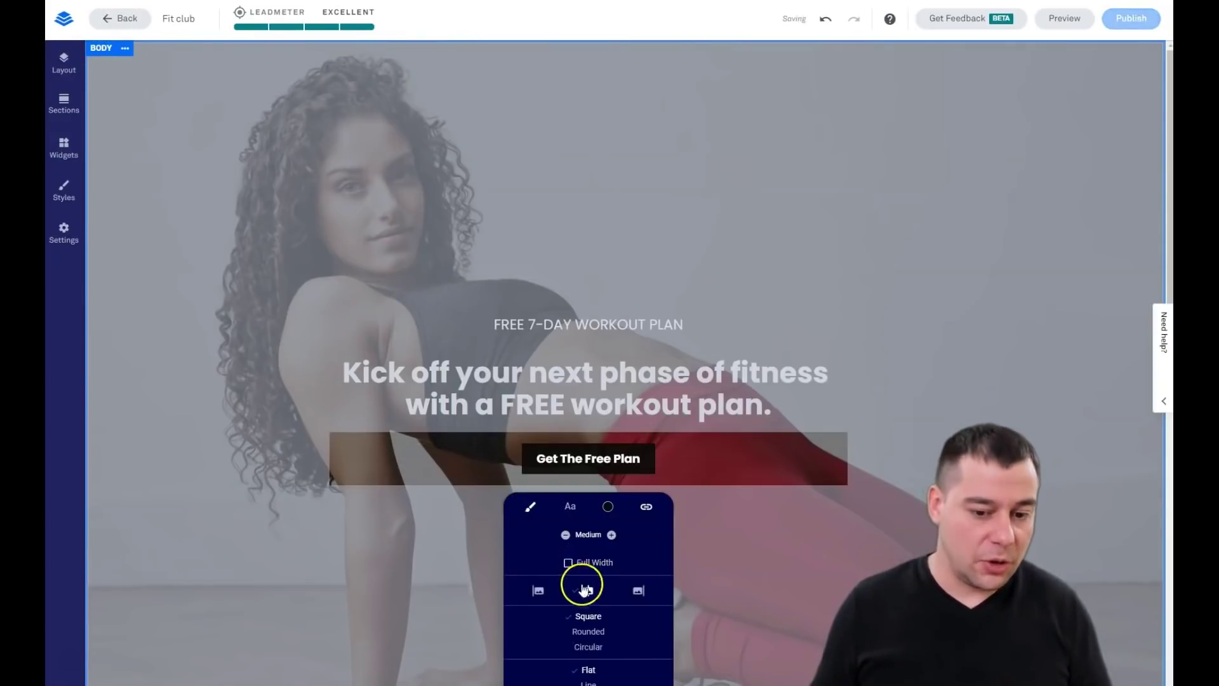
Try left and right alignment for the "Get The Free Plan" button and return it to center.
click(539, 591)
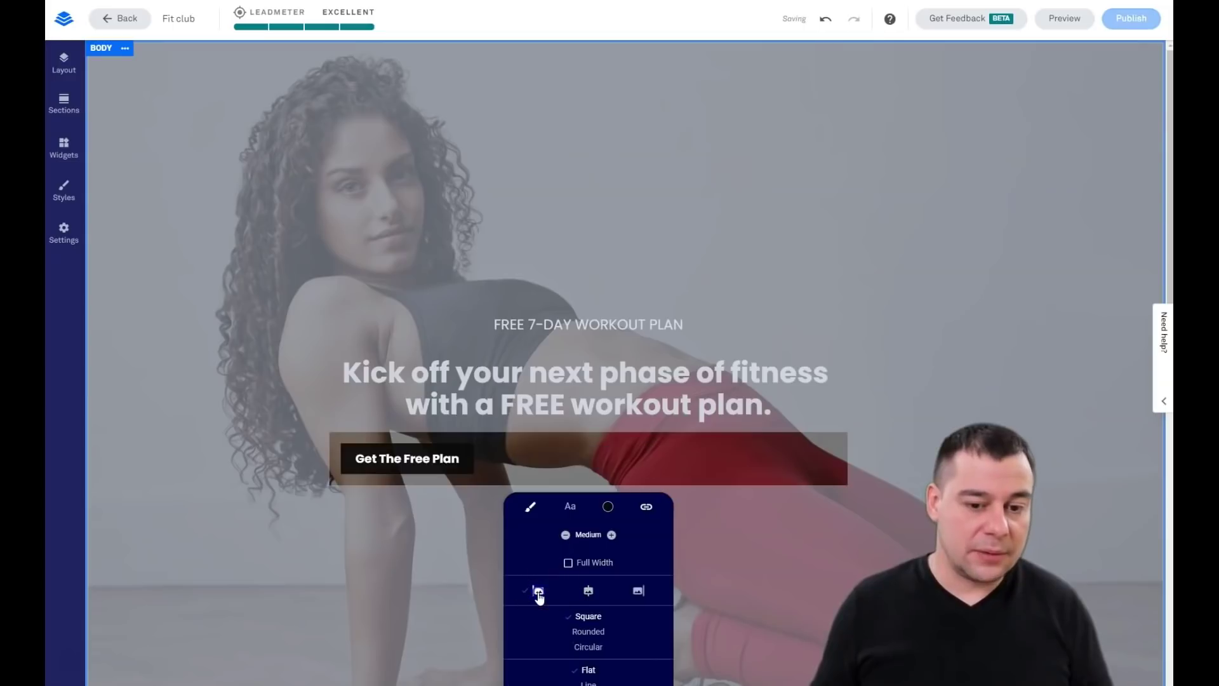
click(588, 591)
click(637, 592)
click(584, 632)
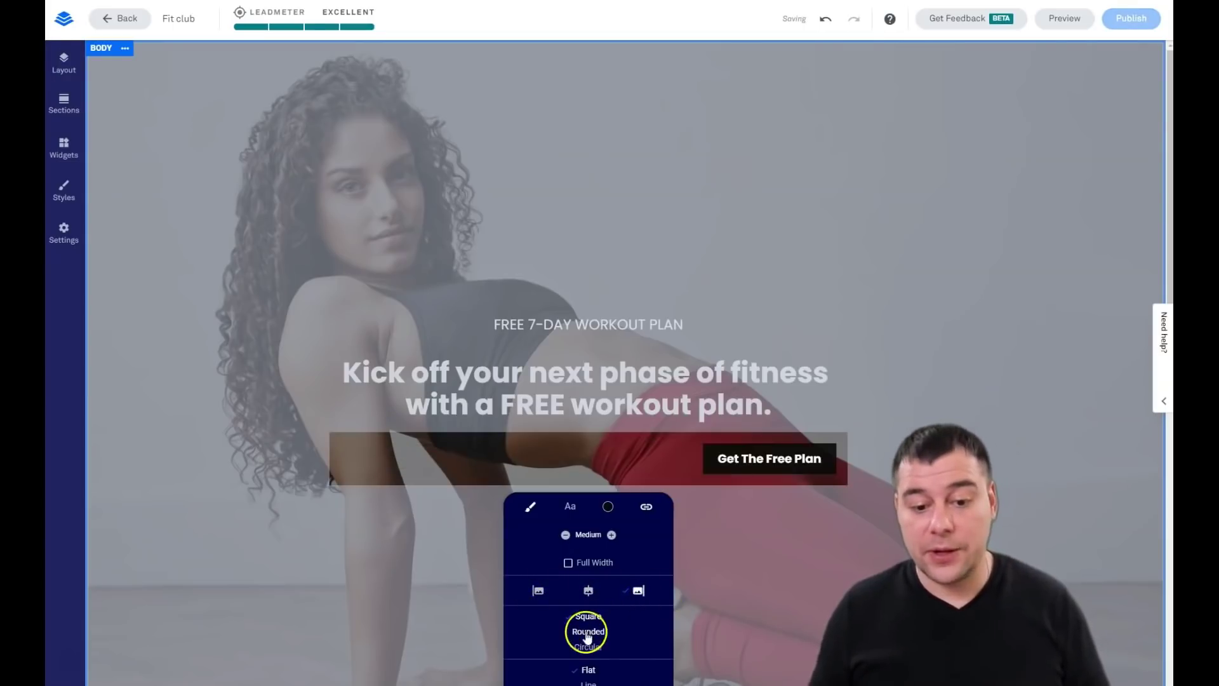
click(585, 591)
Try the Rounded and Circular shapes for the "Get The Free Plan" button and return it to Square.
click(587, 632)
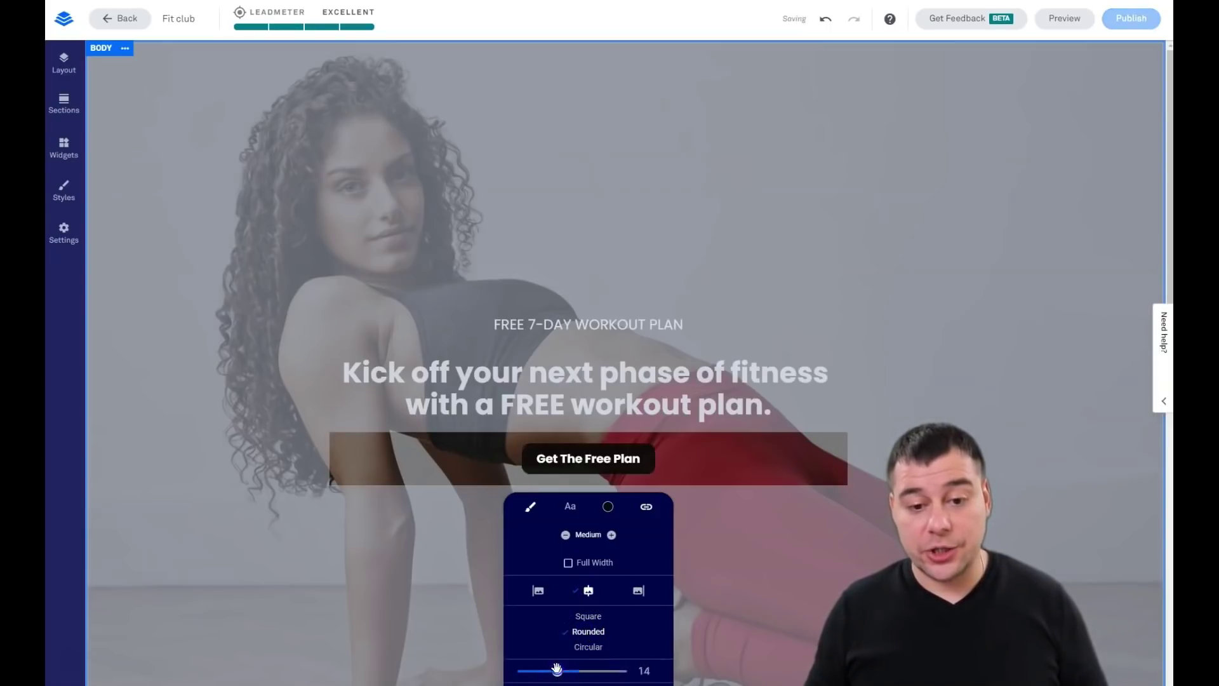
click(589, 646)
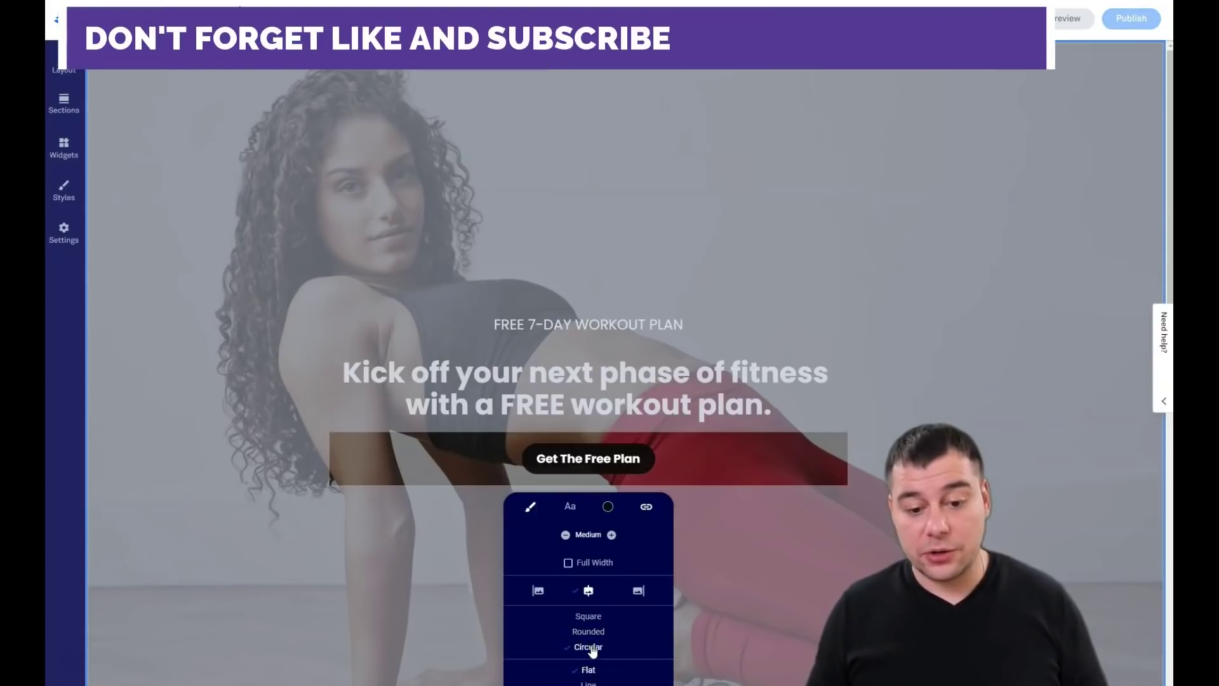
click(588, 616)
Change the "Get The Free Plan" button to the Line style and set its color to white.
scroll(604, 630, down, 2)
click(590, 567)
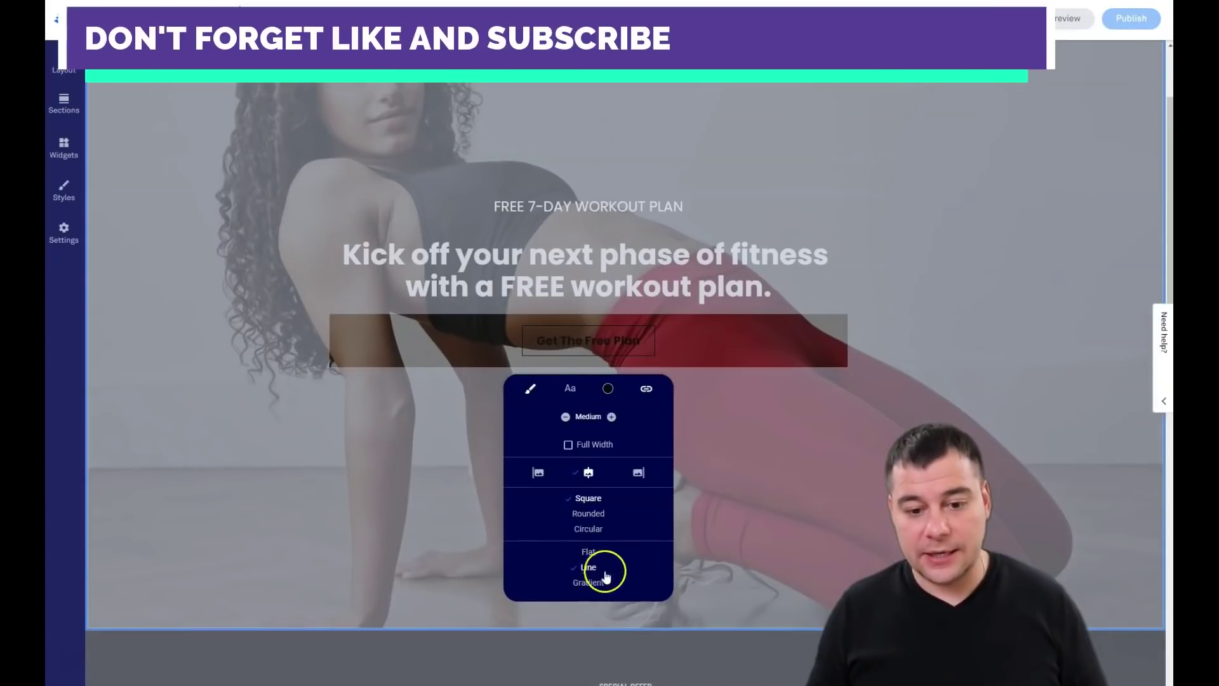
click(611, 388)
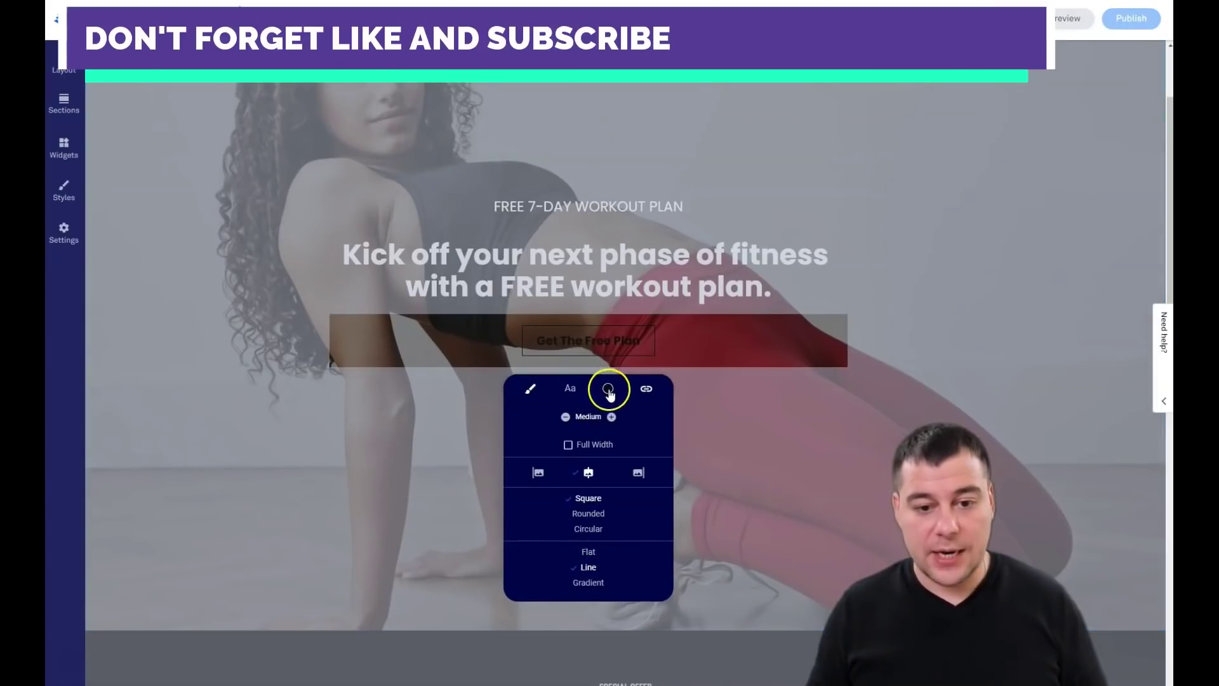
click(544, 417)
click(570, 494)
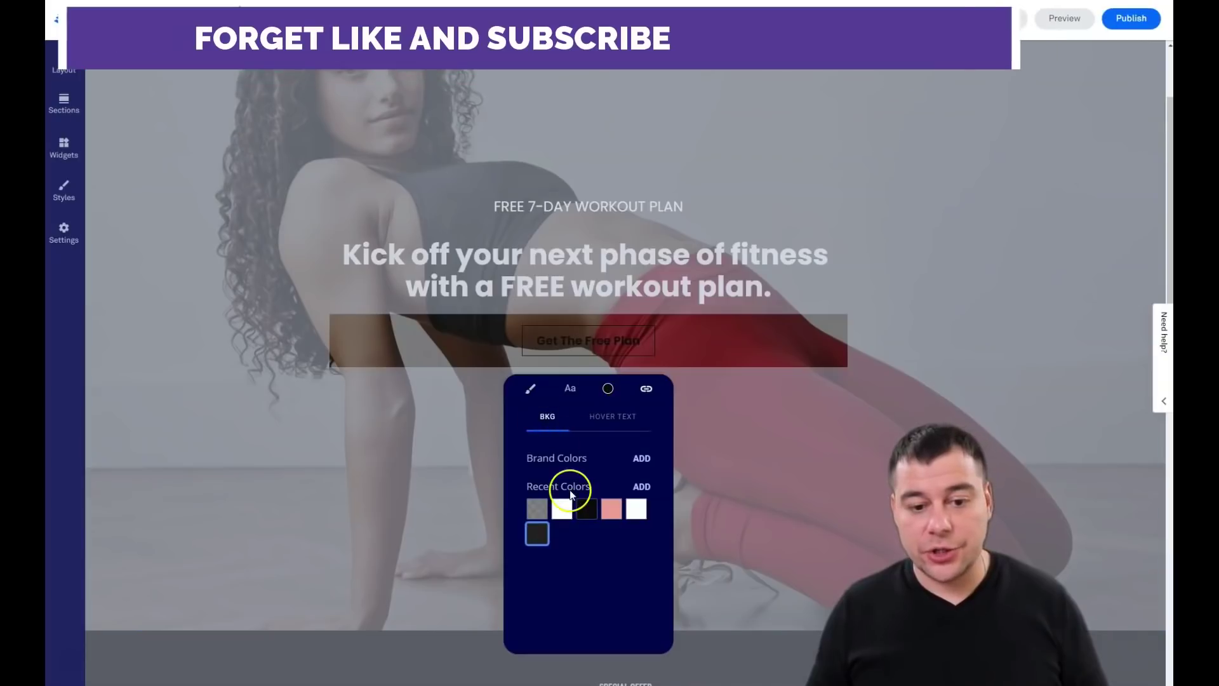
click(563, 508)
Set the button's hover text color to the recent salmon pink and check its hover appearance.
click(605, 418)
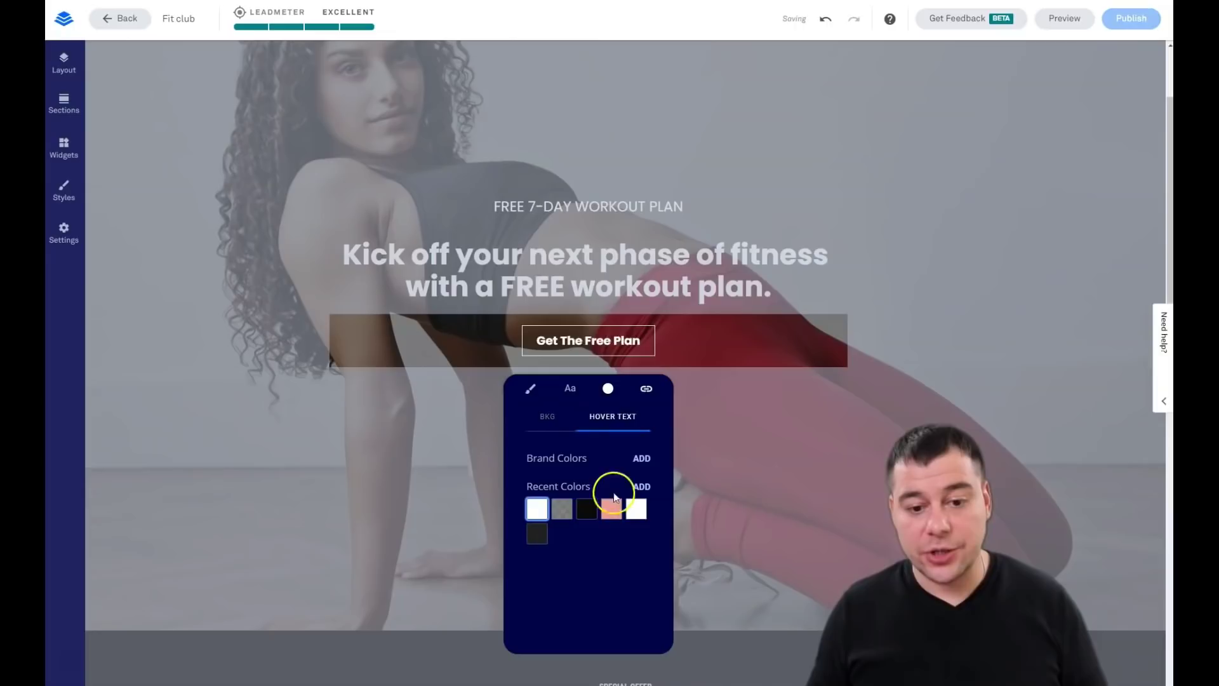
click(613, 510)
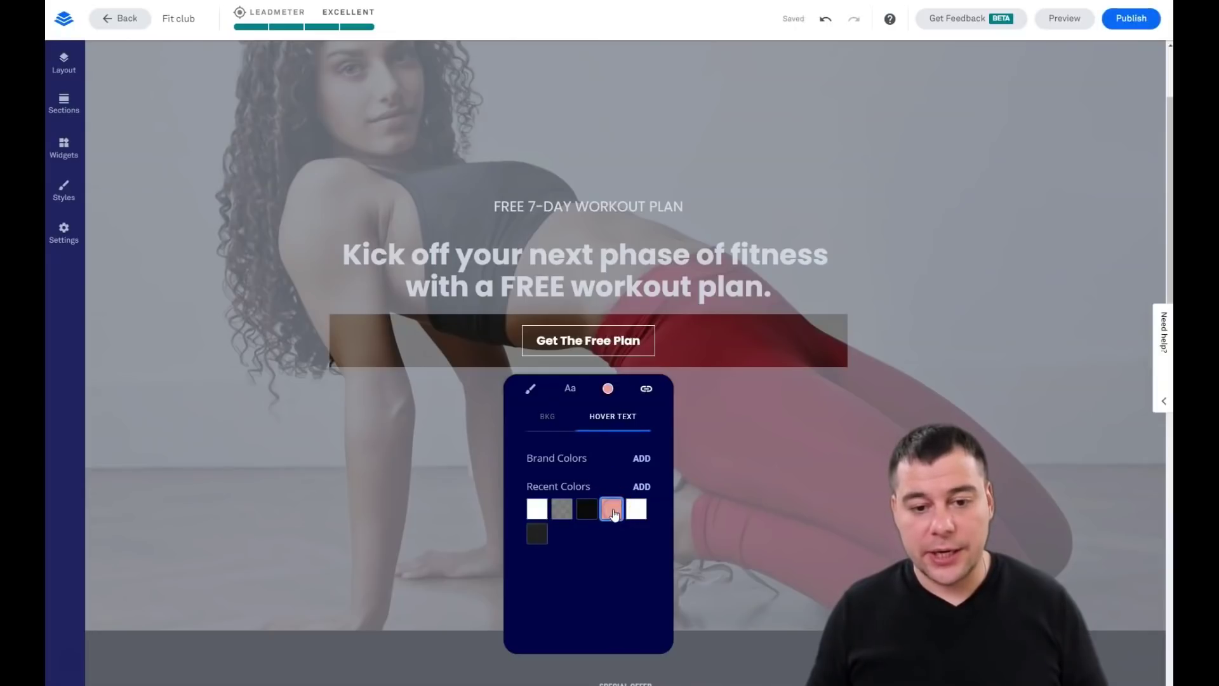
click(715, 417)
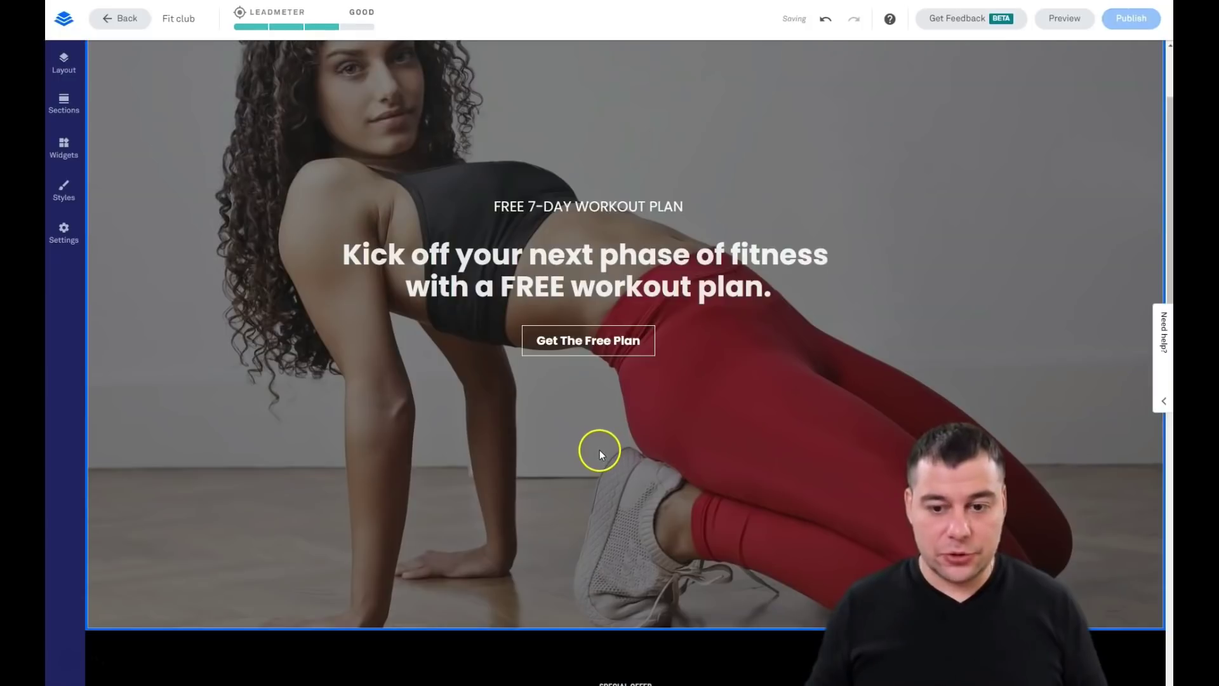
mouse_move(587, 360)
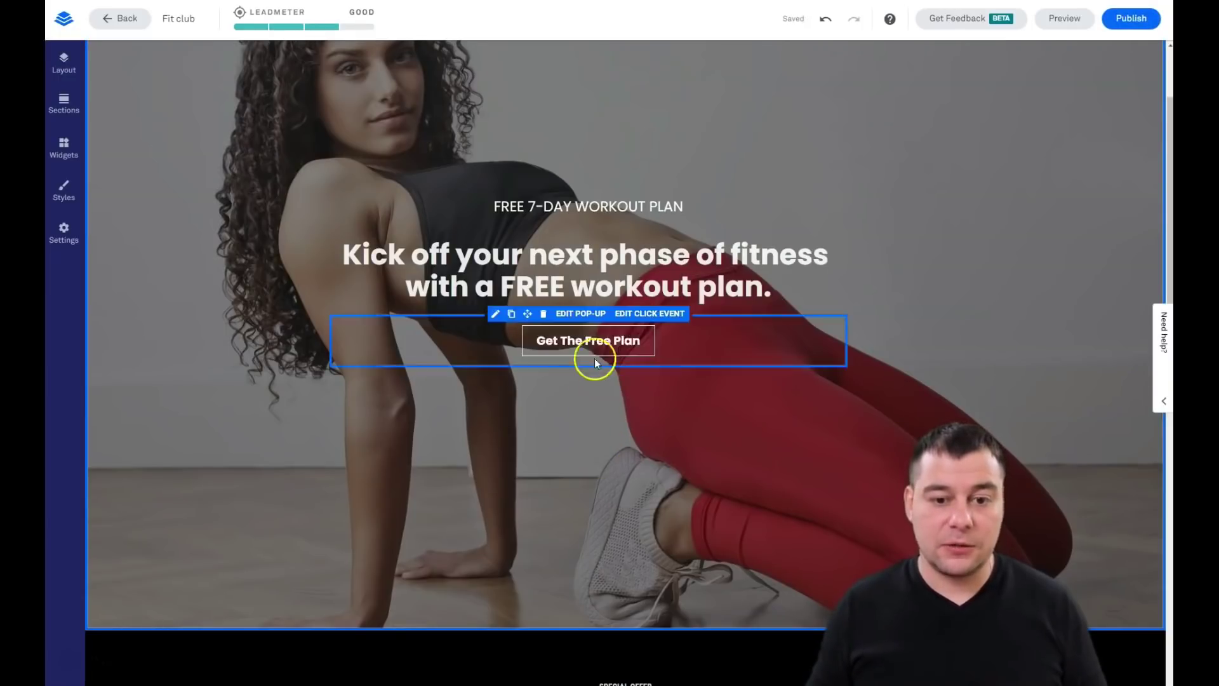
click(587, 343)
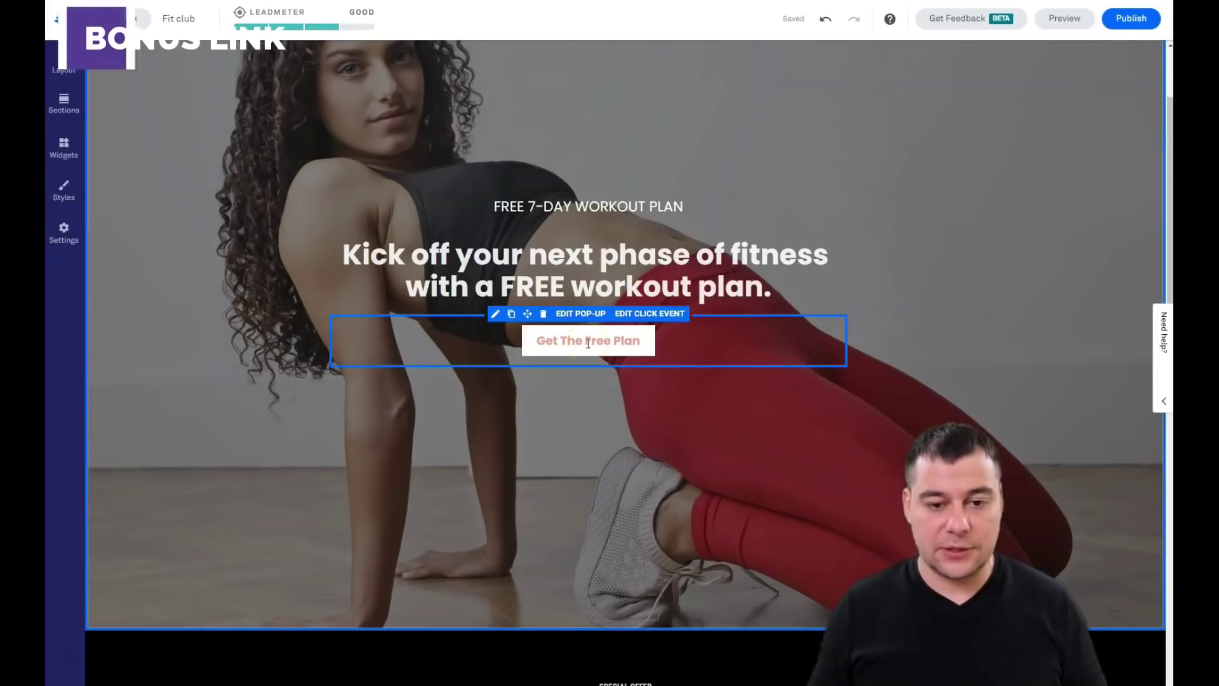
click(607, 422)
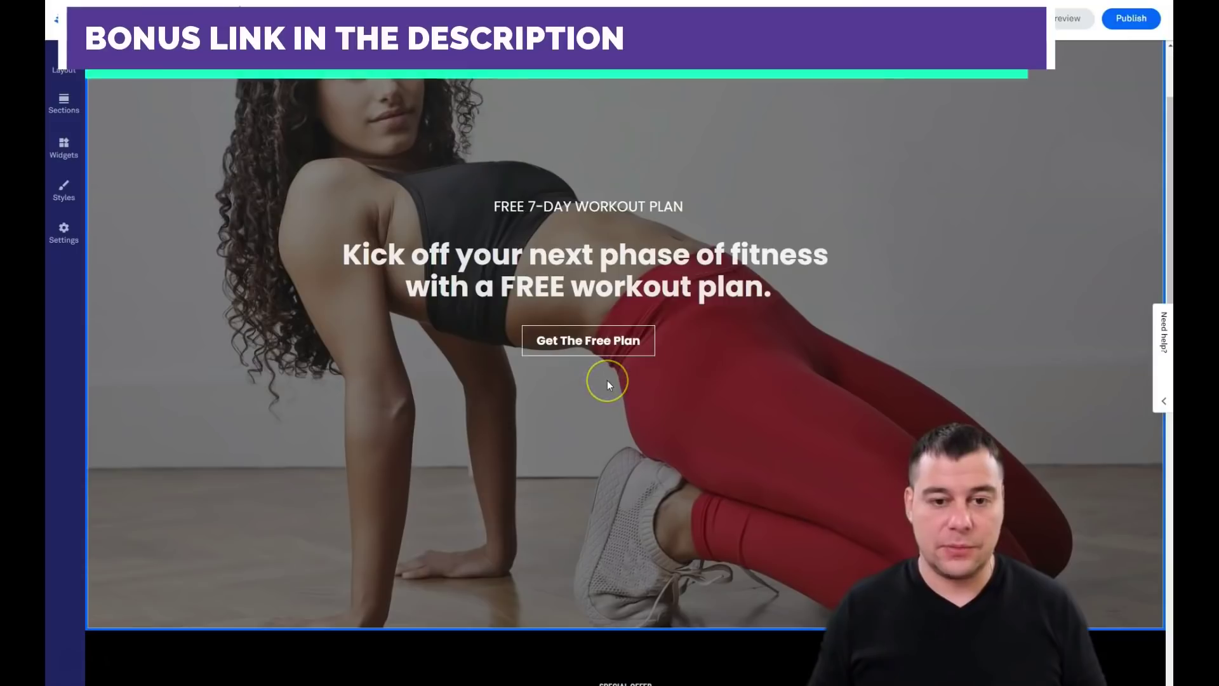
click(600, 333)
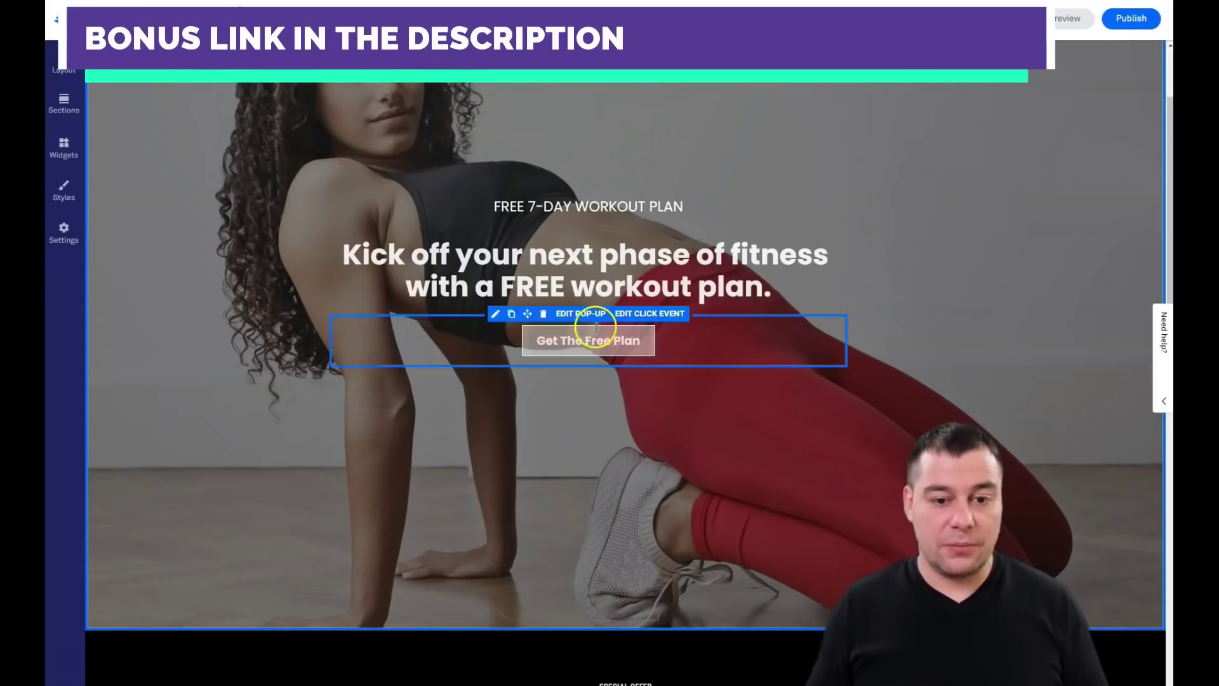
Add a Space widget between the hero headline and the "Get The Free Plan" button, closing the widget list.
click(63, 150)
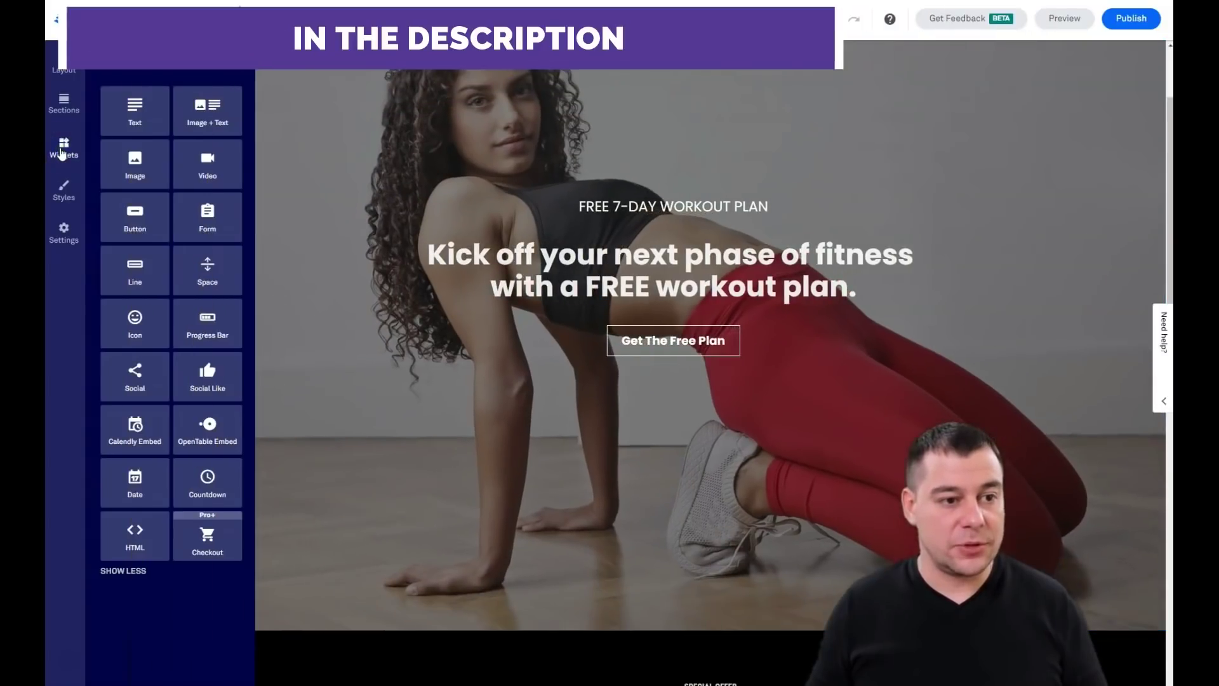
drag(209, 278, 672, 300)
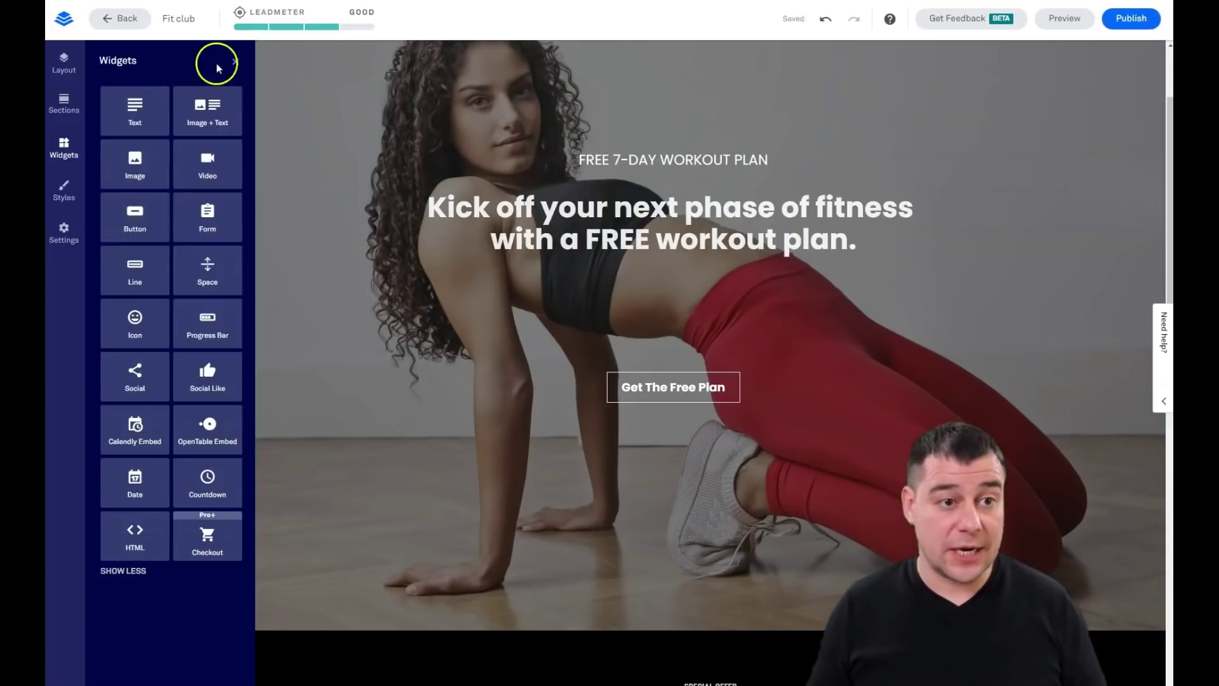
click(235, 63)
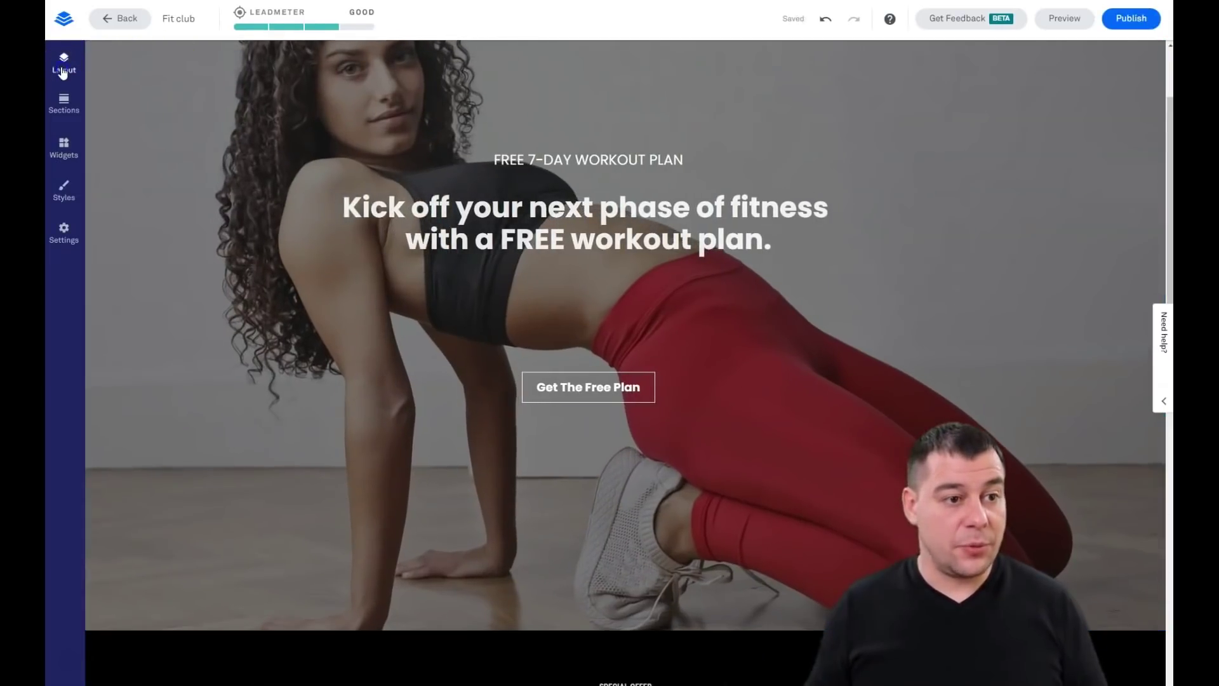
Try minimum heights of 90%, 75% and 50% for the hero section and return it to Full.
click(62, 72)
click(129, 152)
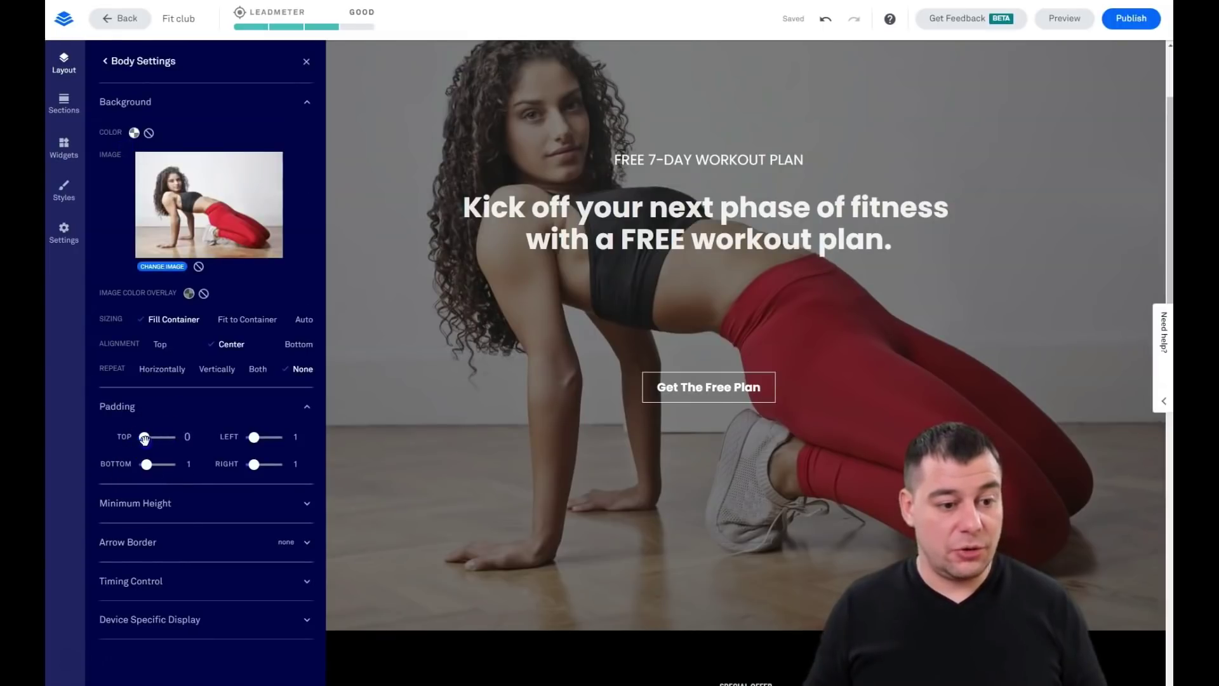
click(231, 505)
click(183, 534)
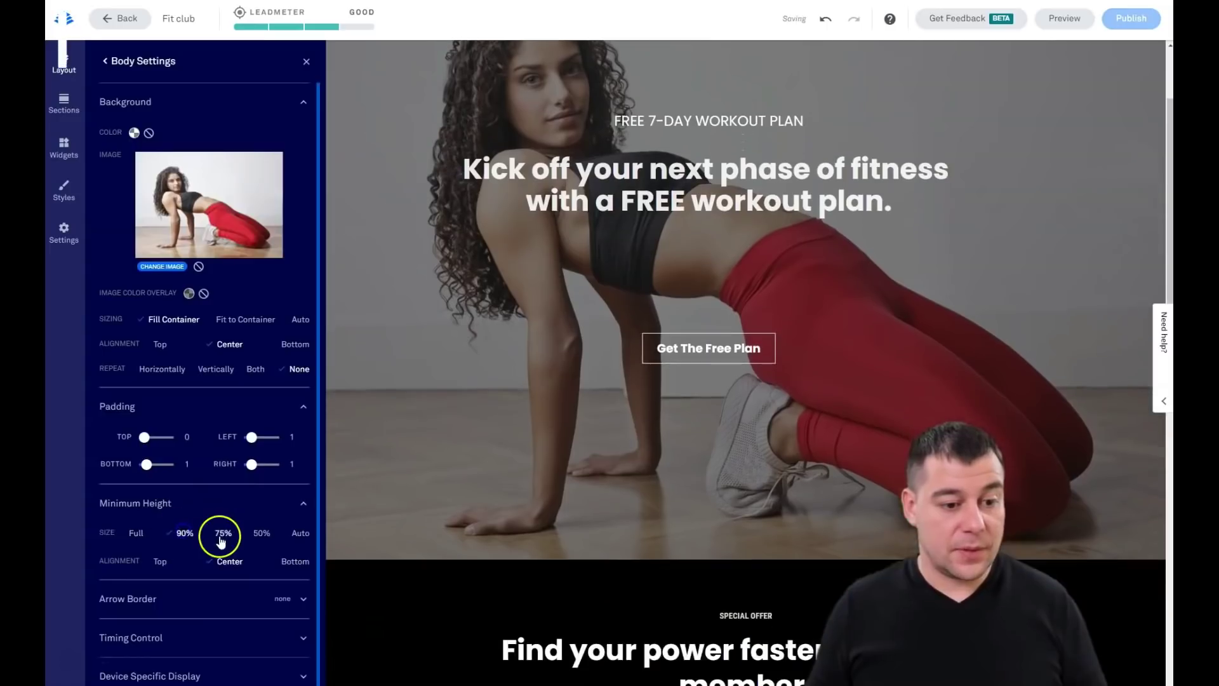
click(224, 534)
click(260, 534)
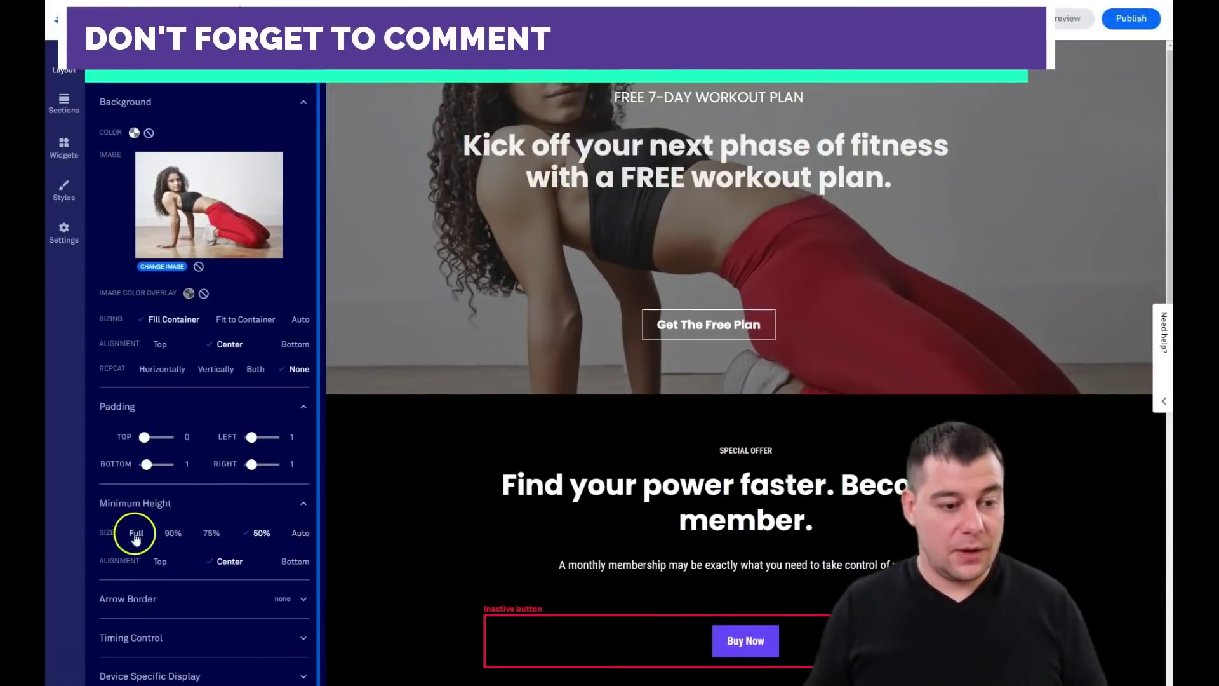
click(136, 533)
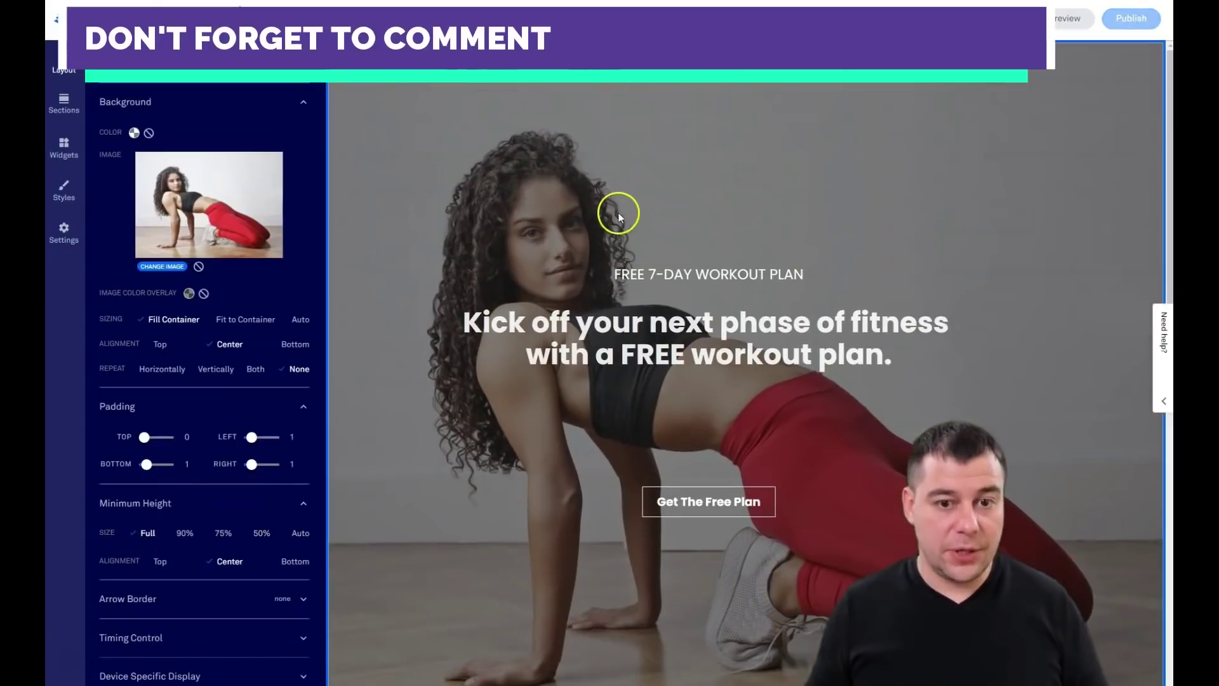
Close the hero section's settings and examine the call-to-action section and empty widget areas below the hero.
scroll(638, 345, down, 6)
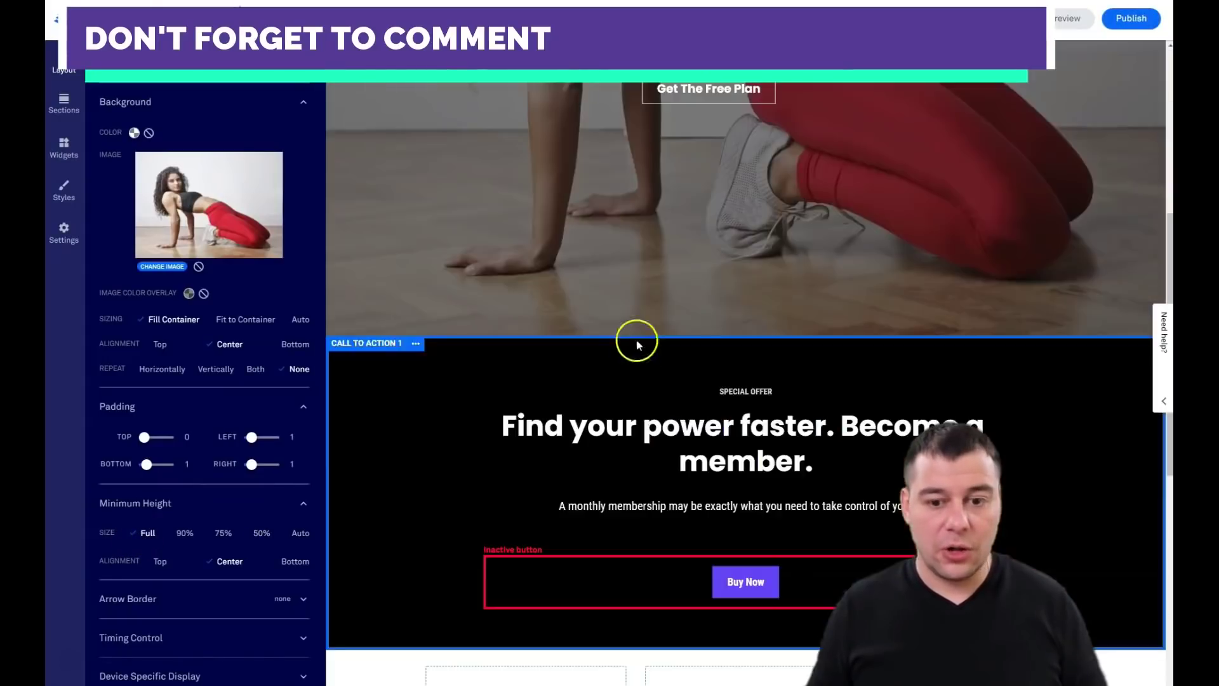
scroll(638, 345, up, 6)
click(769, 213)
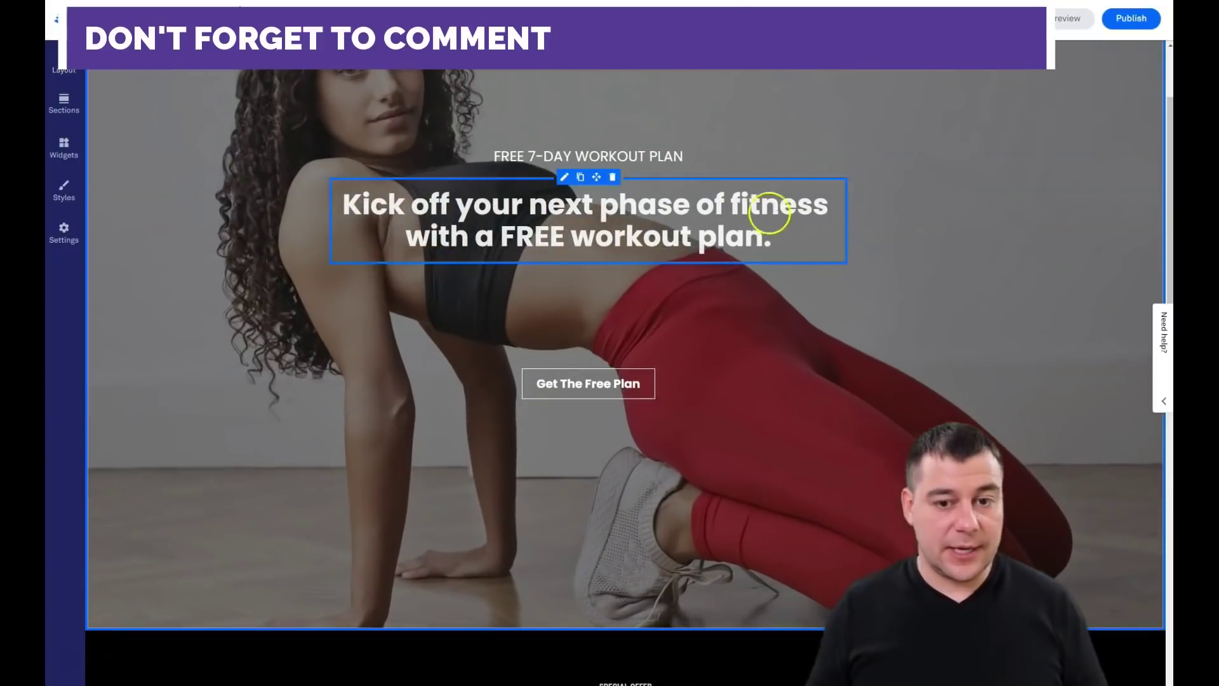
click(439, 282)
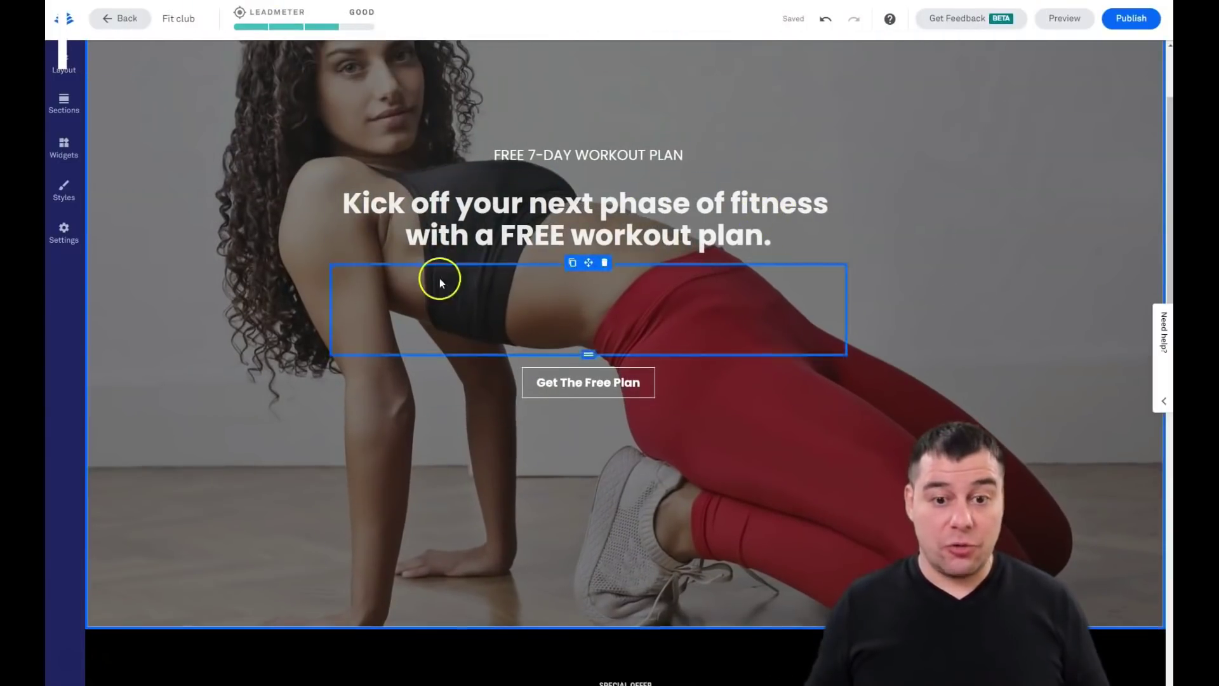
scroll(439, 278, down, 7)
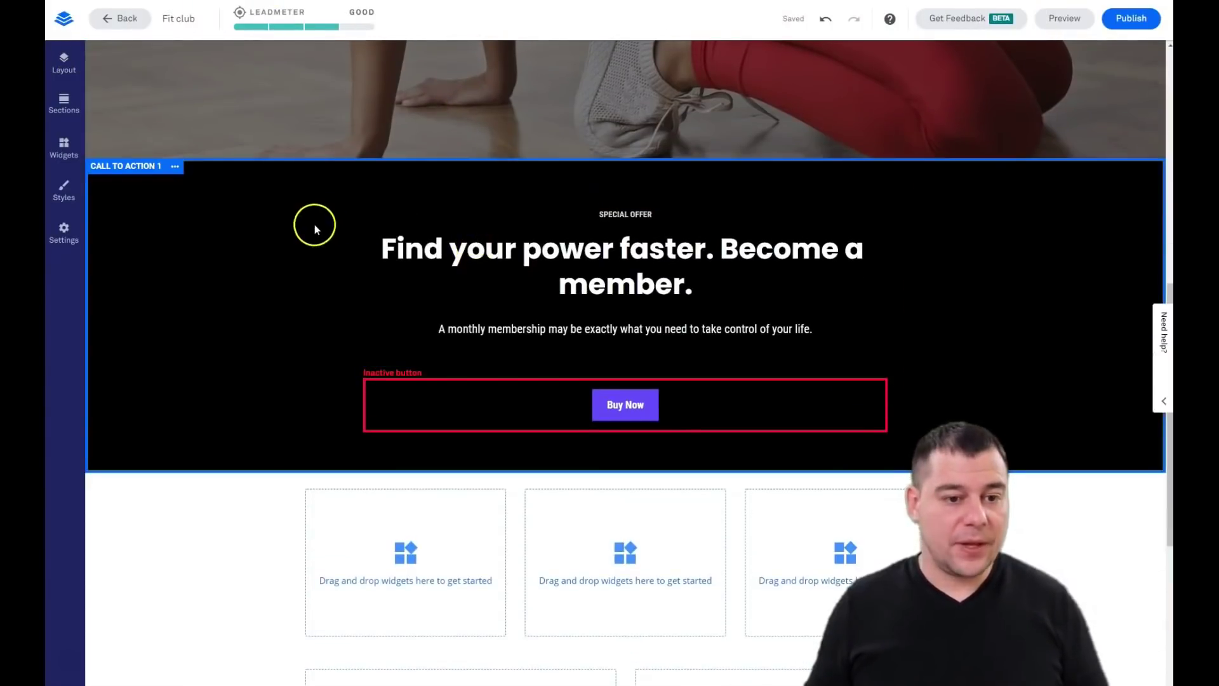
scroll(623, 250, down, 3)
scroll(515, 260, up, 6)
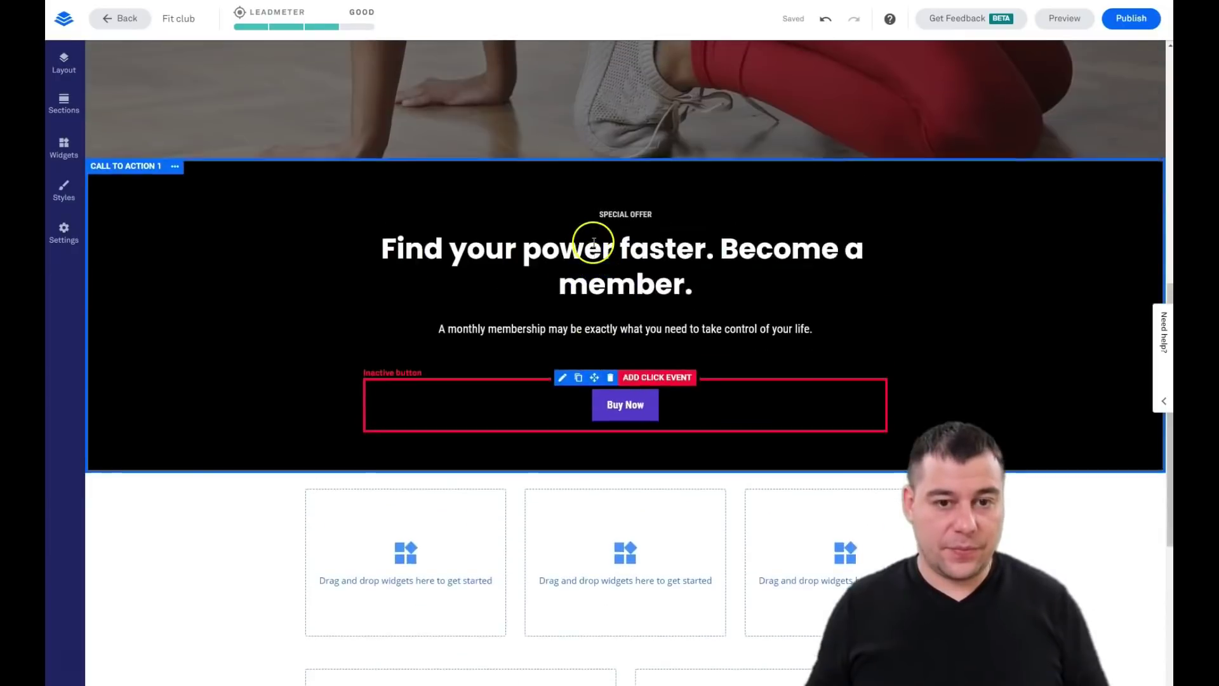
scroll(619, 283, down, 5)
scroll(618, 368, up, 10)
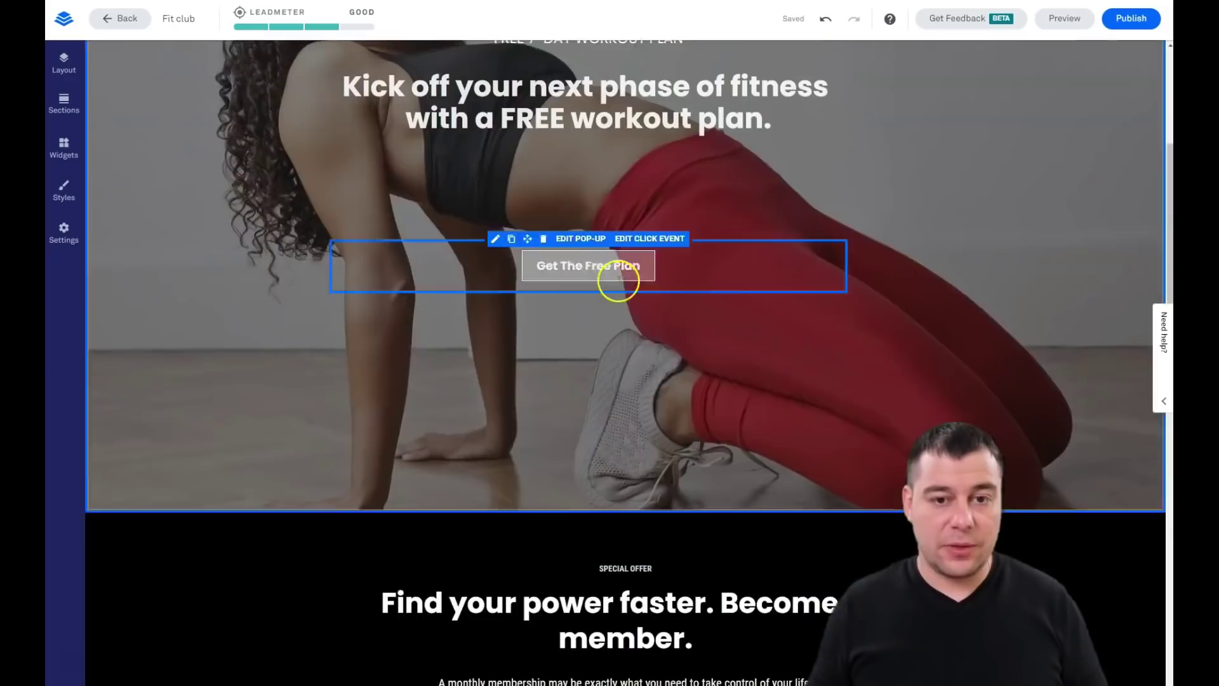
scroll(640, 413, down, 3)
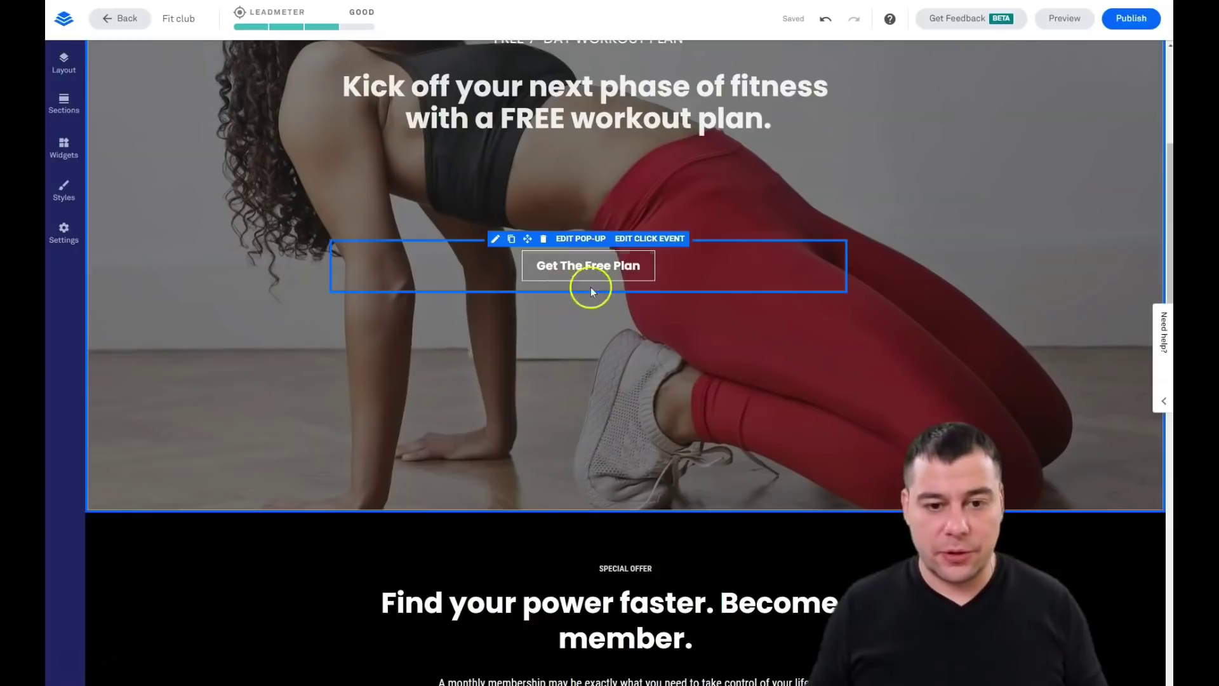
Open the click event settings of the "Get The Free Plan" button and review its link options, keeping "Open a pop-up" selected.
click(631, 243)
click(565, 383)
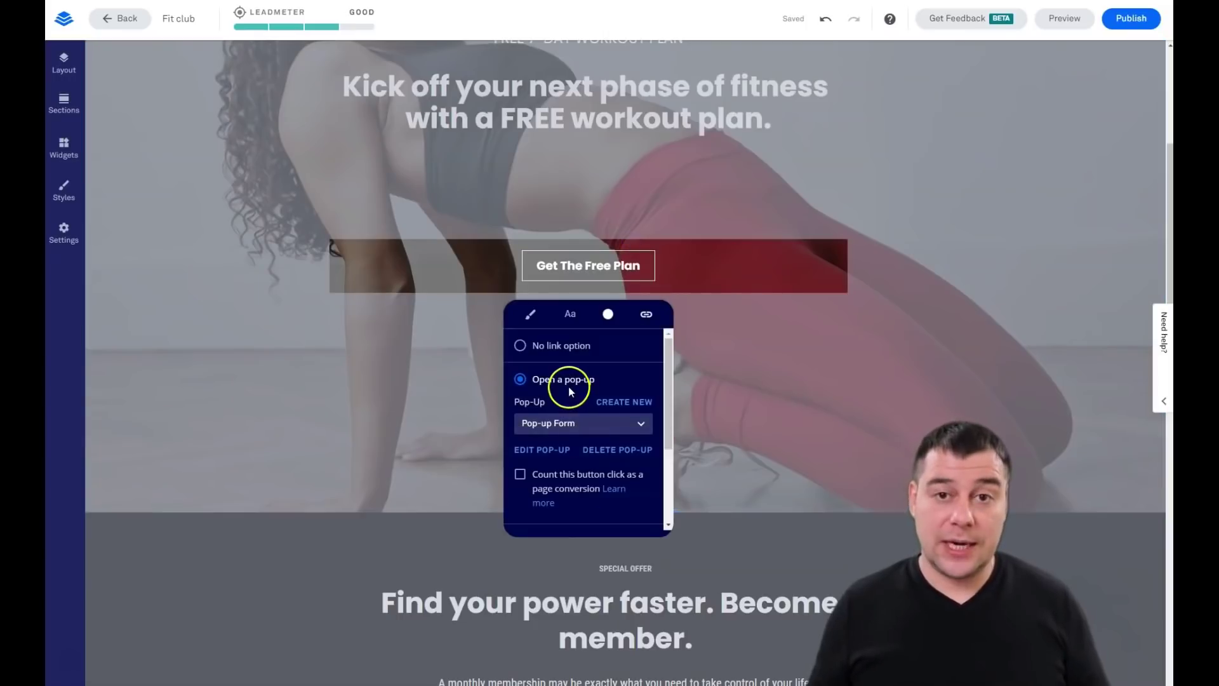
click(550, 381)
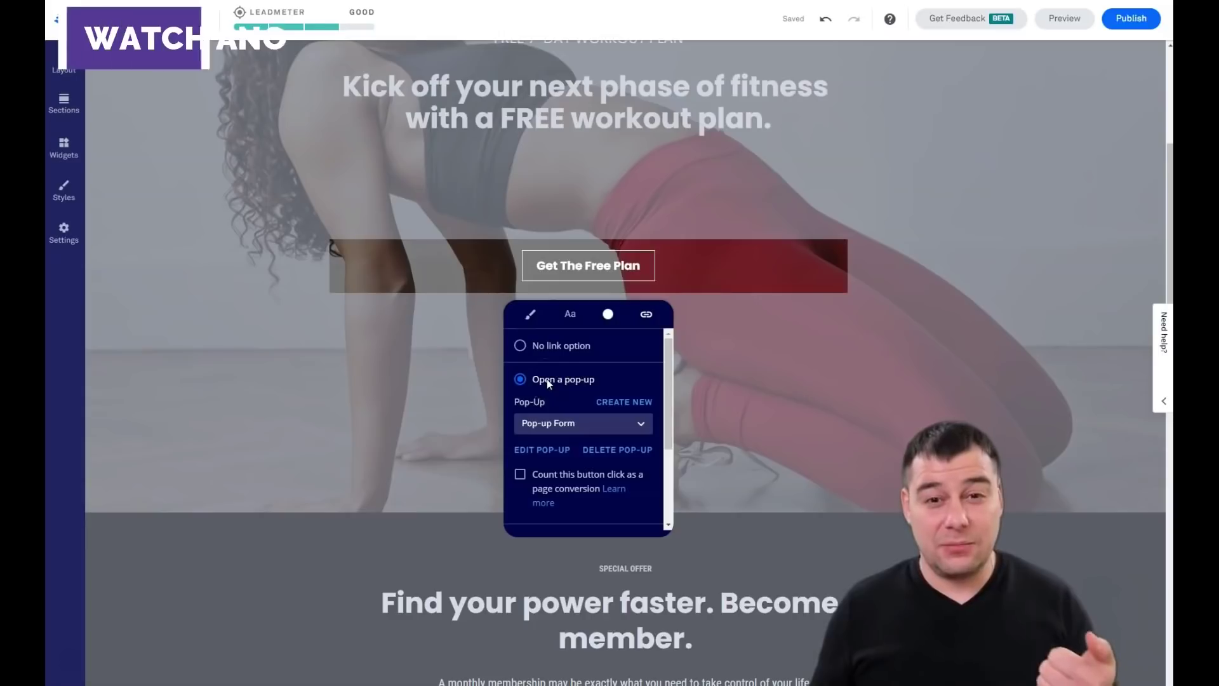
click(567, 386)
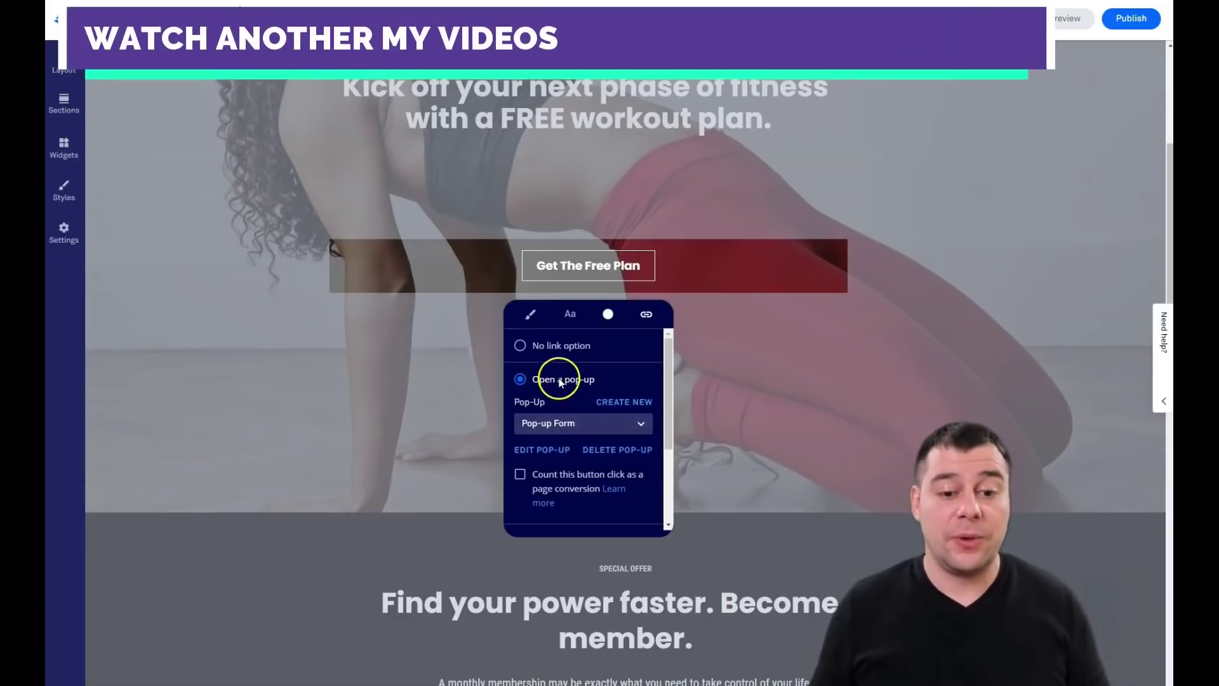
scroll(558, 379, down, 3)
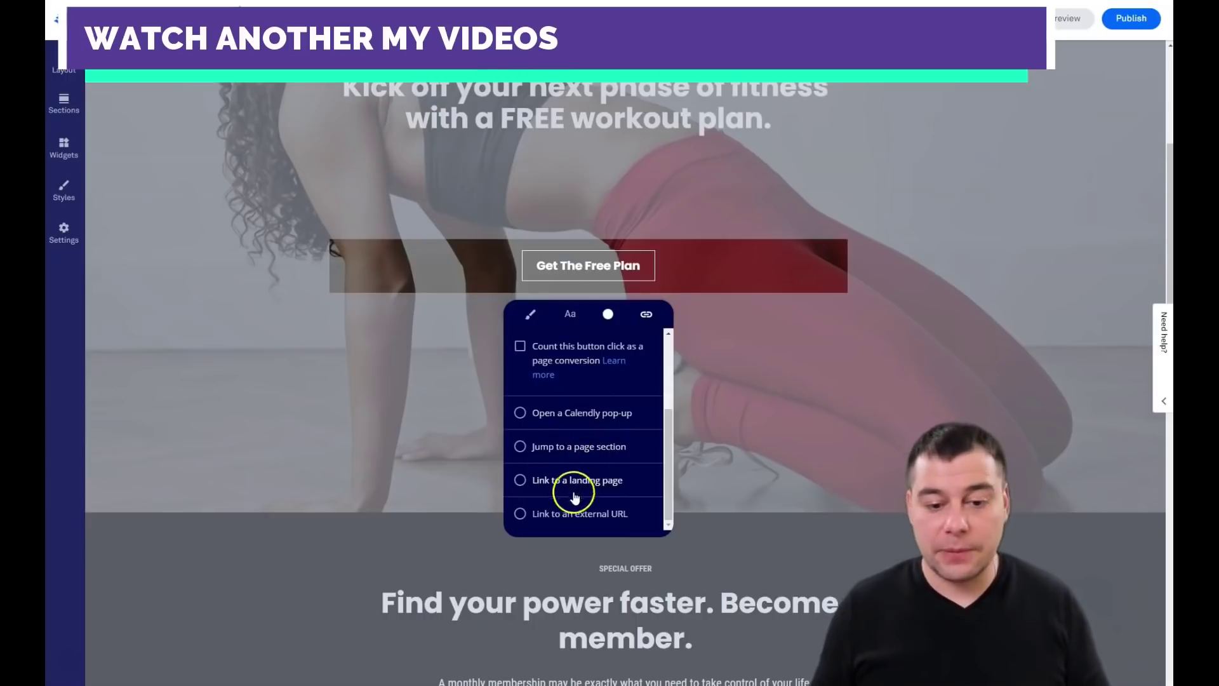
scroll(574, 497, down, 1)
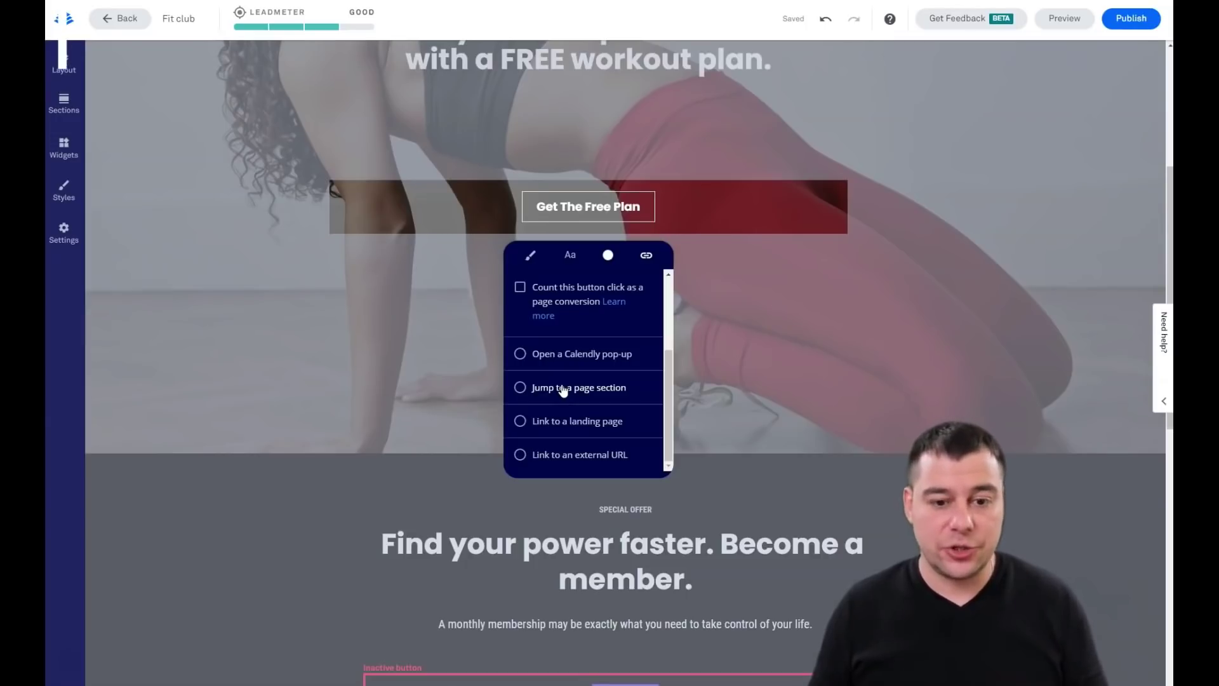
scroll(577, 383, up, 5)
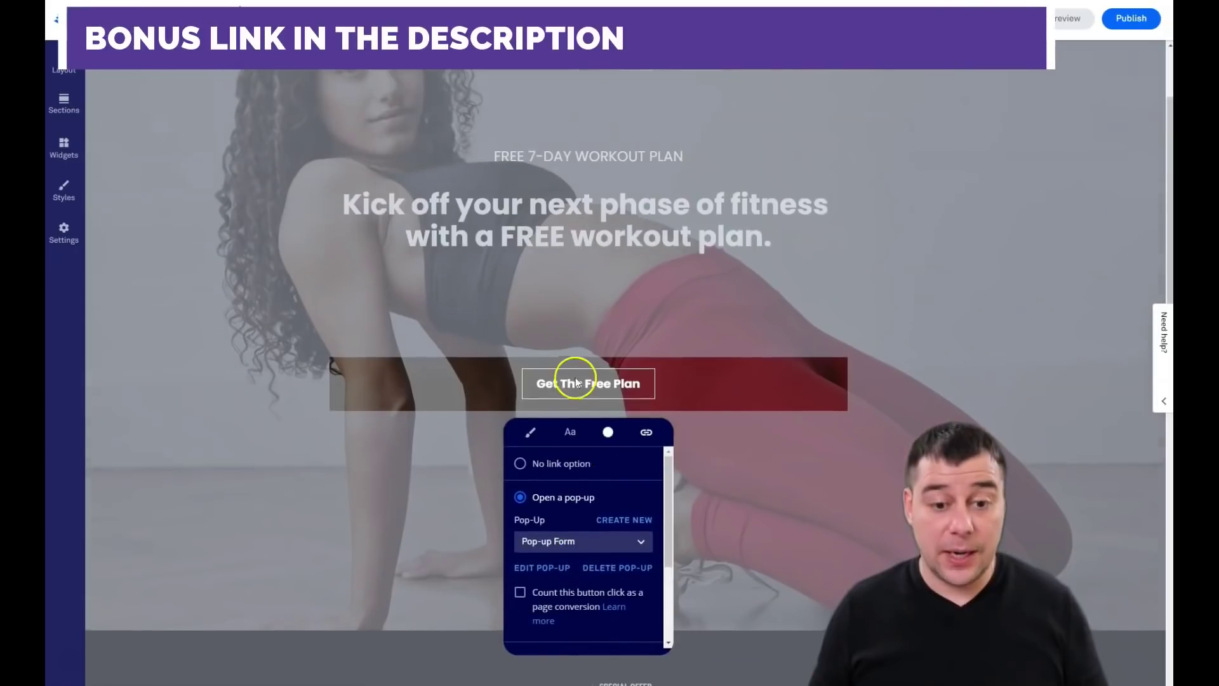
scroll(579, 413, down, 4)
scroll(566, 291, up, 3)
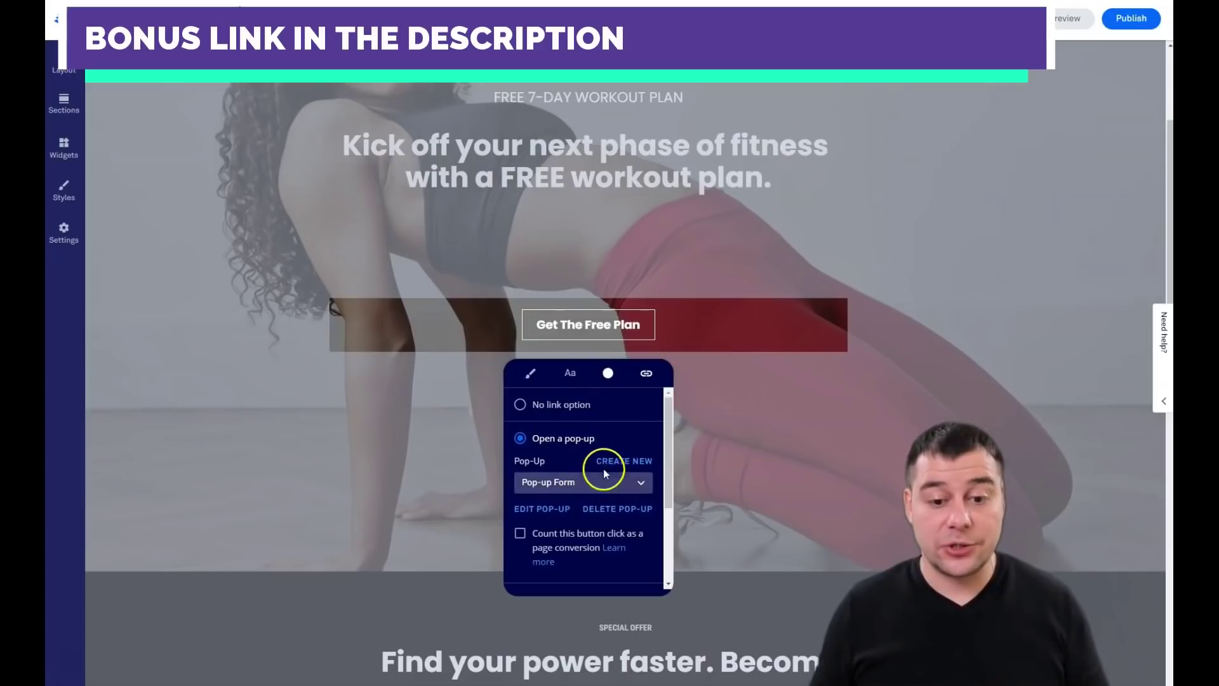
Open the button's linked pop-up for editing and check the text settings of its headline.
click(546, 508)
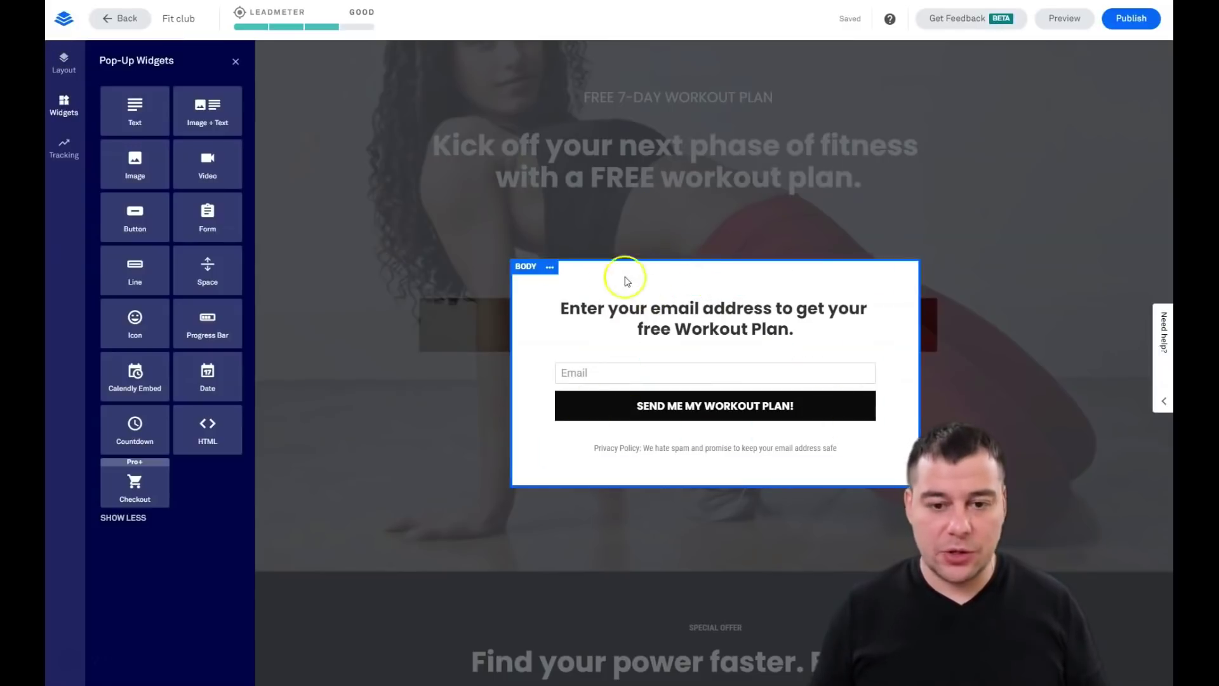
double_click(800, 330)
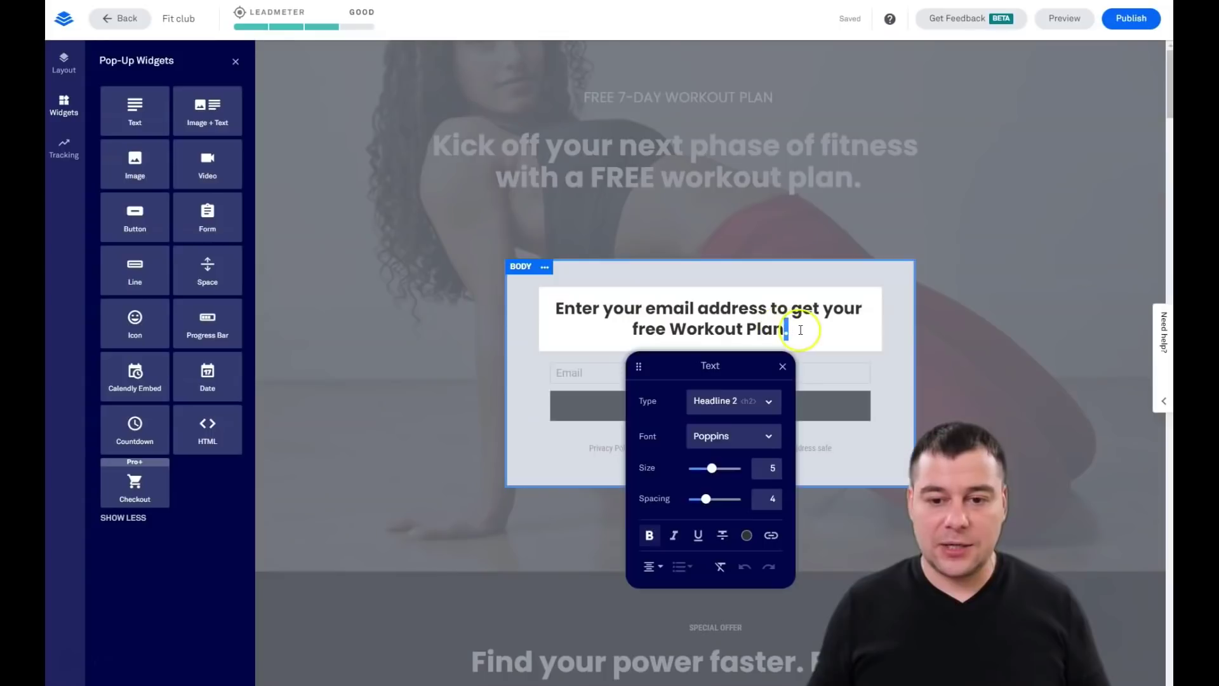
click(532, 318)
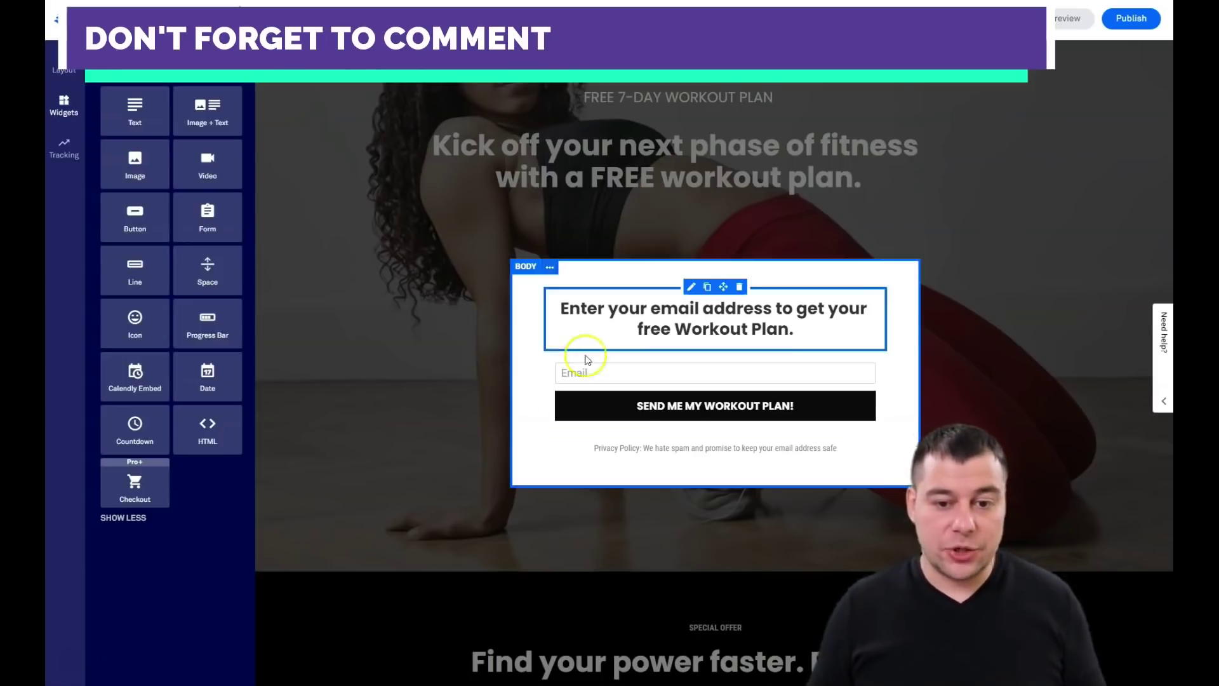
Open the pop-up's email form settings and browse the native and Zapier integrations offered under more services without adding one.
click(738, 358)
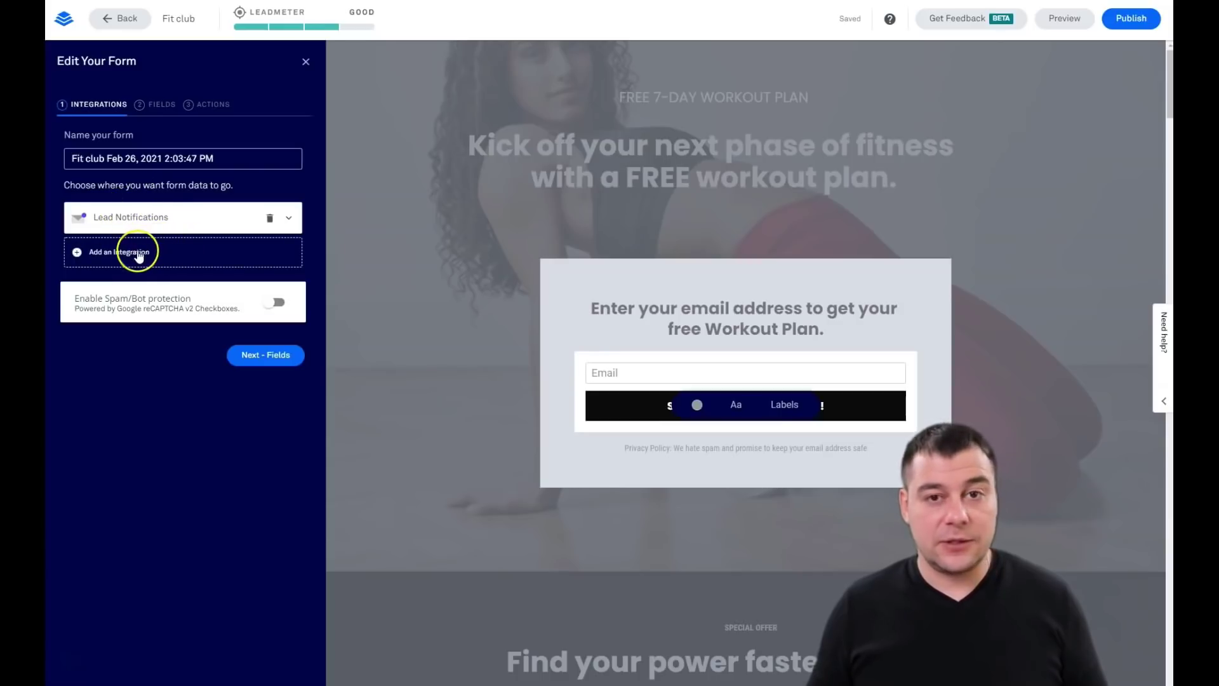
click(116, 255)
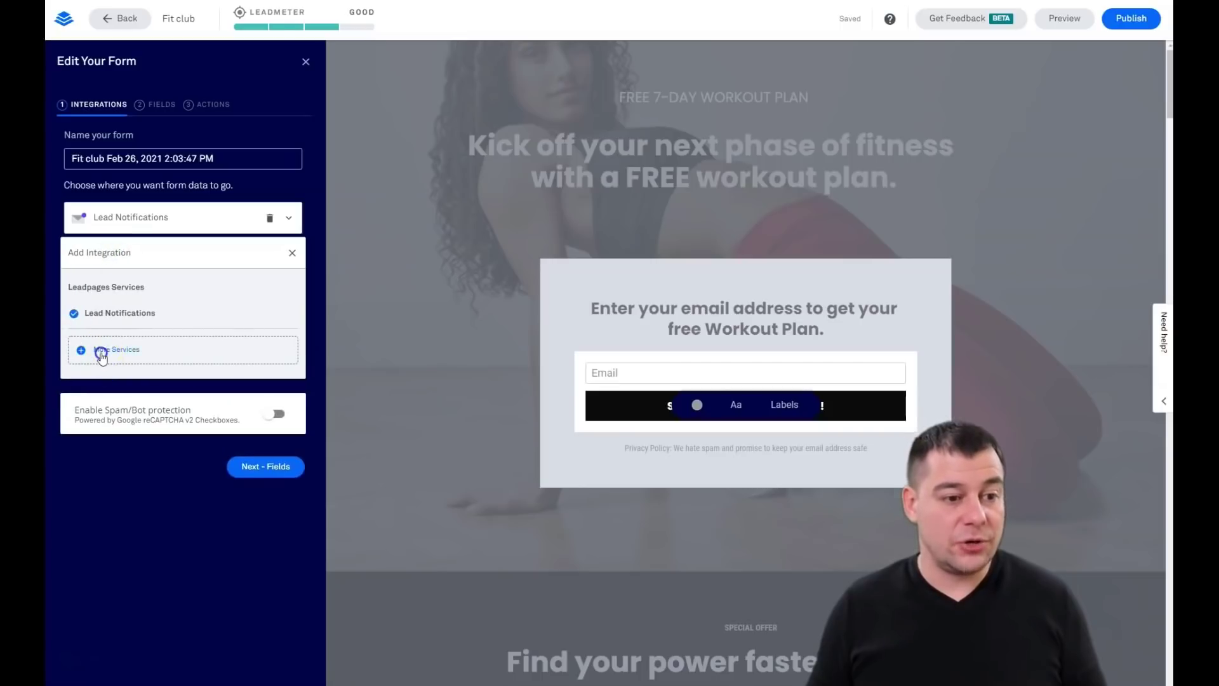
click(102, 353)
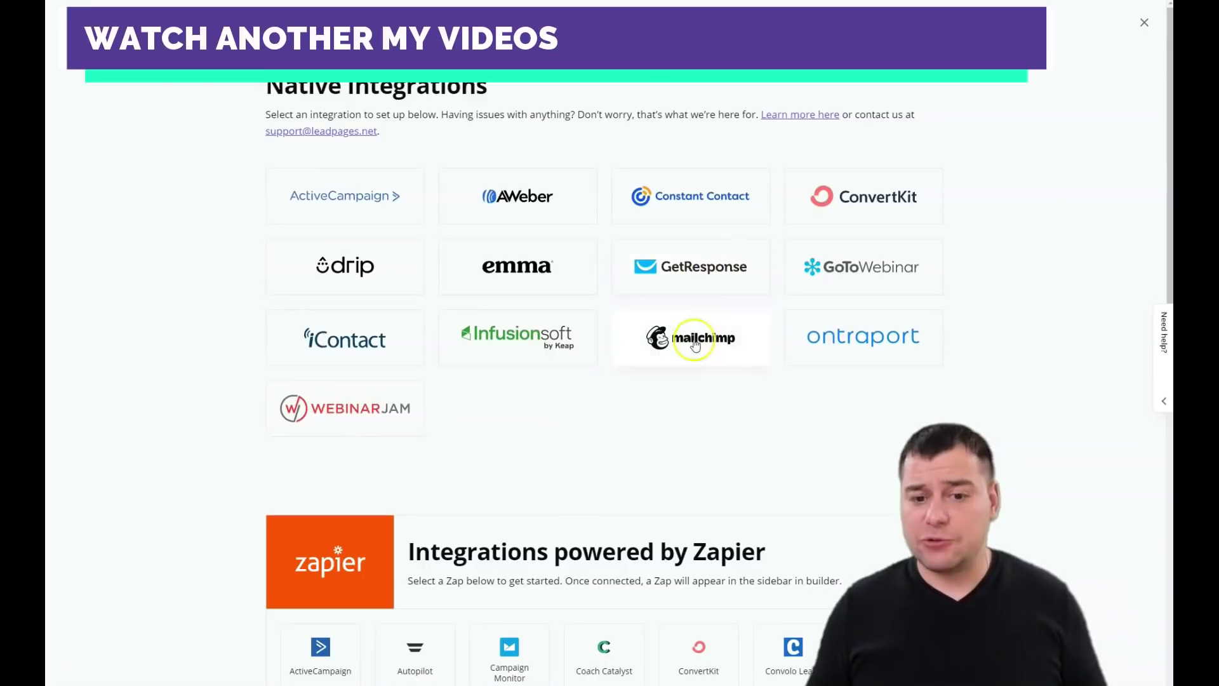
scroll(508, 397, down, 2)
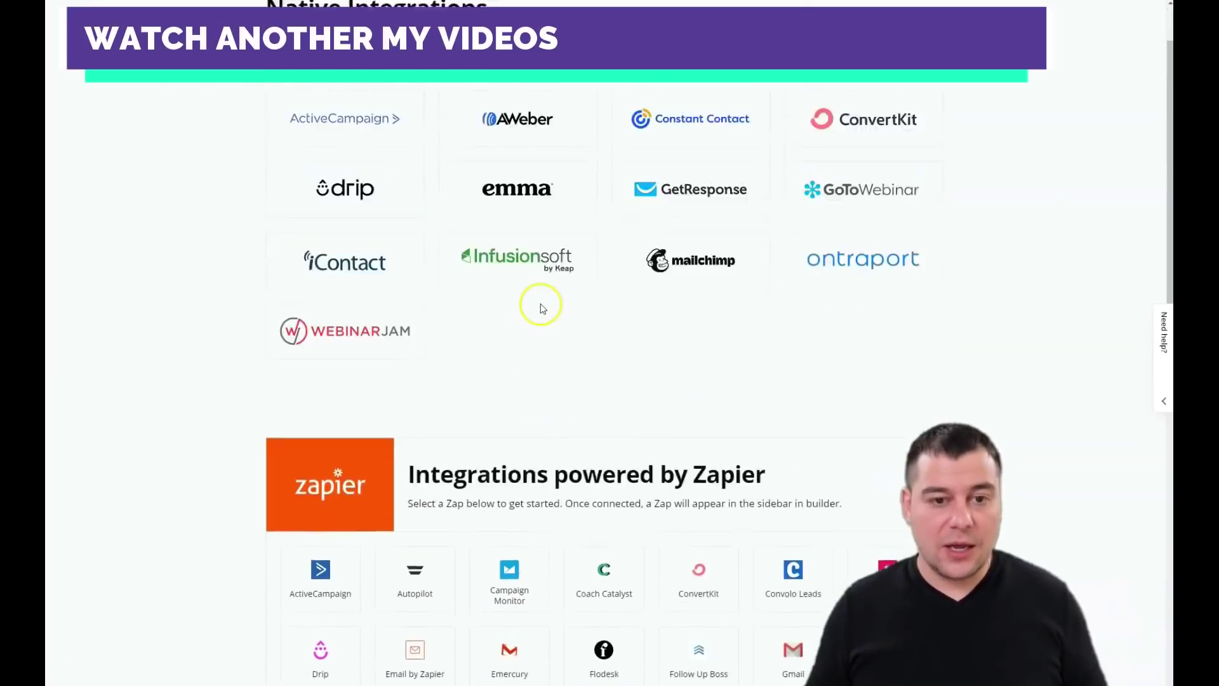
scroll(539, 307, up, 2)
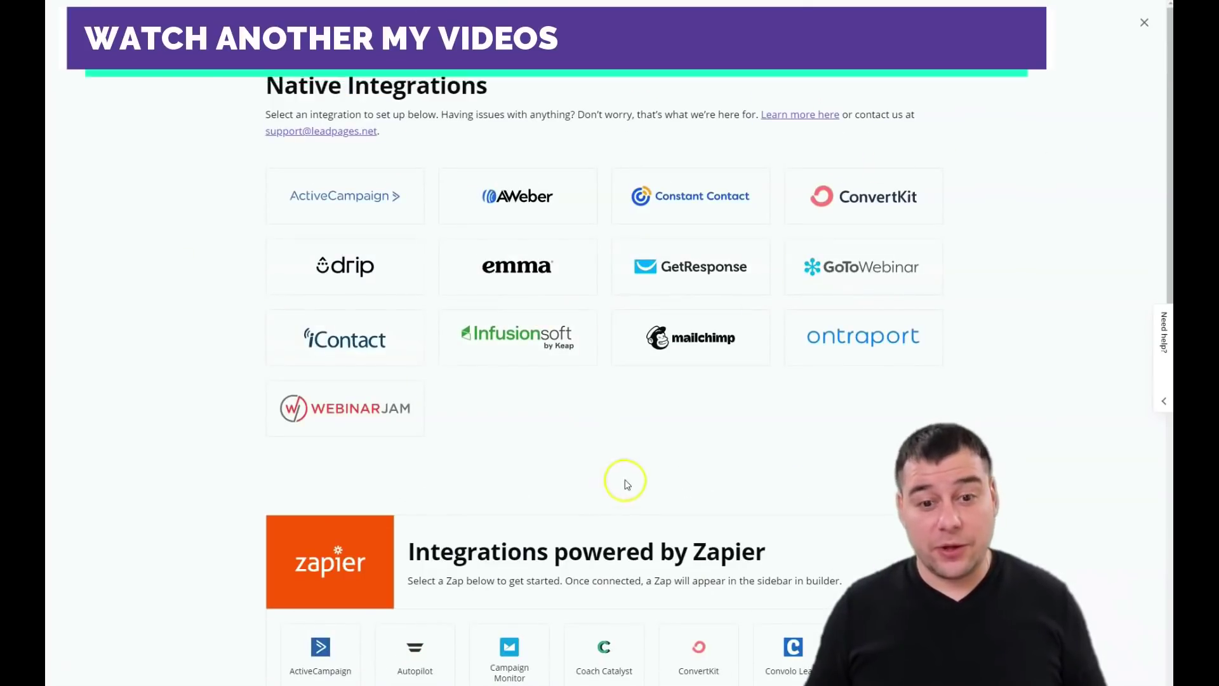
scroll(600, 463, down, 1)
scroll(606, 406, down, 2)
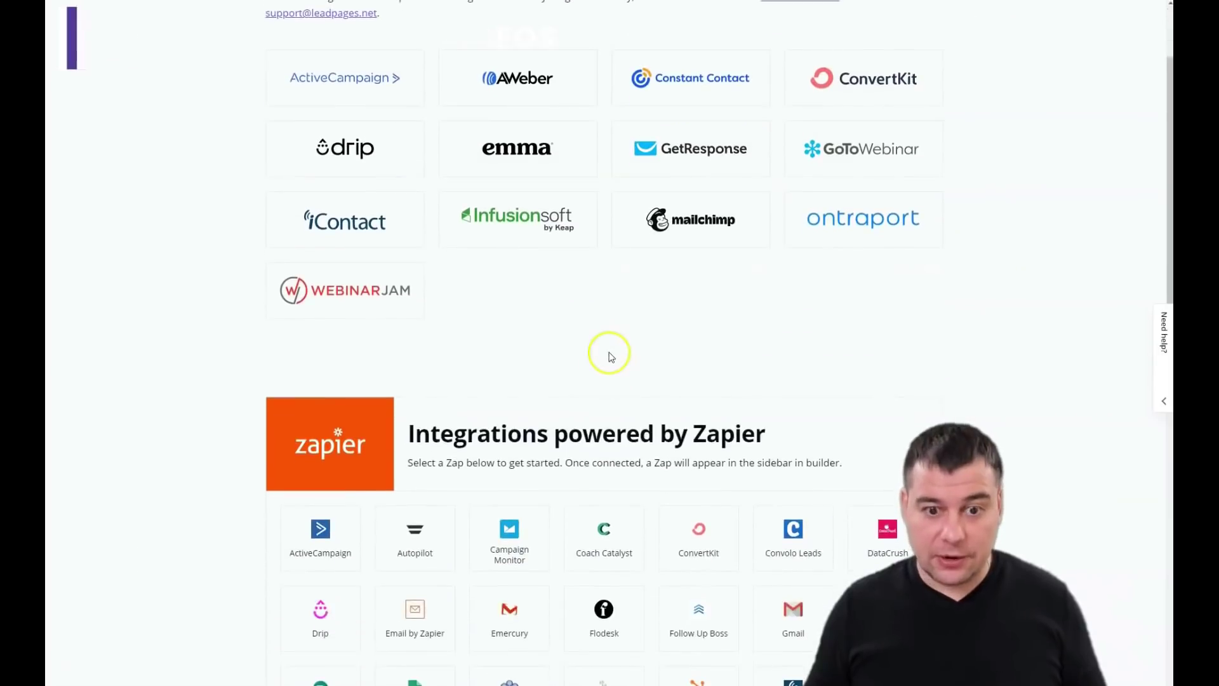
scroll(610, 317, down, 6)
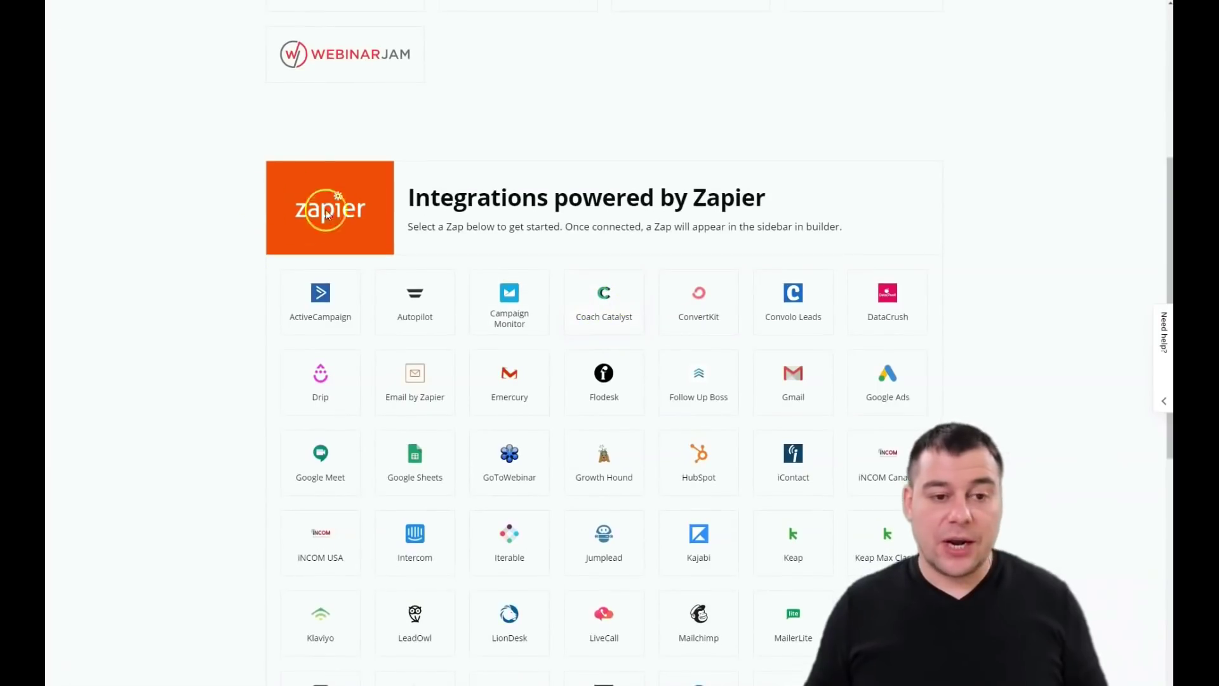
scroll(808, 364, down, 3)
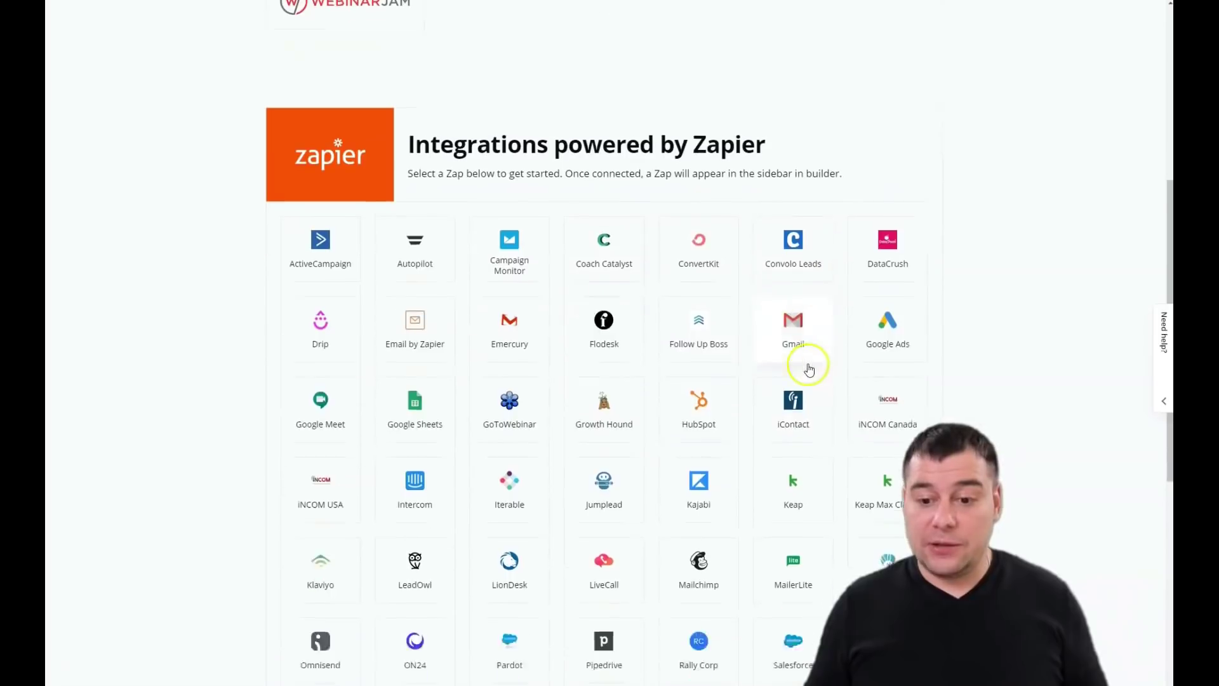
scroll(685, 440, down, 6)
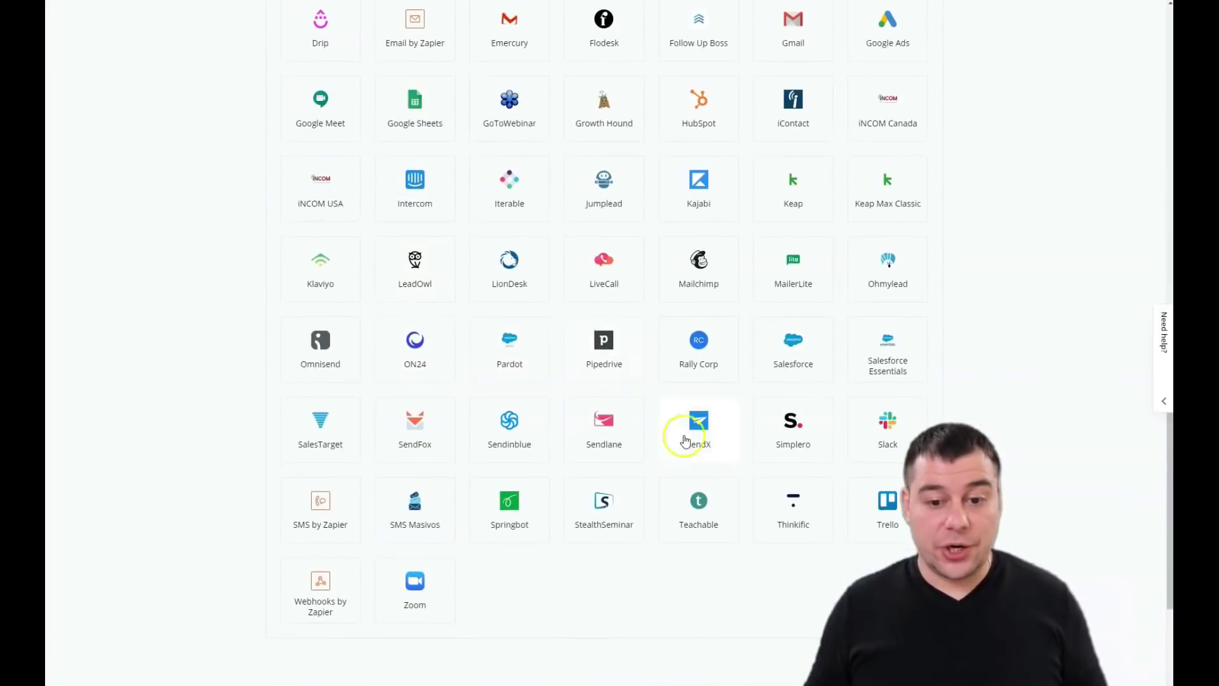
scroll(548, 274, up, 7)
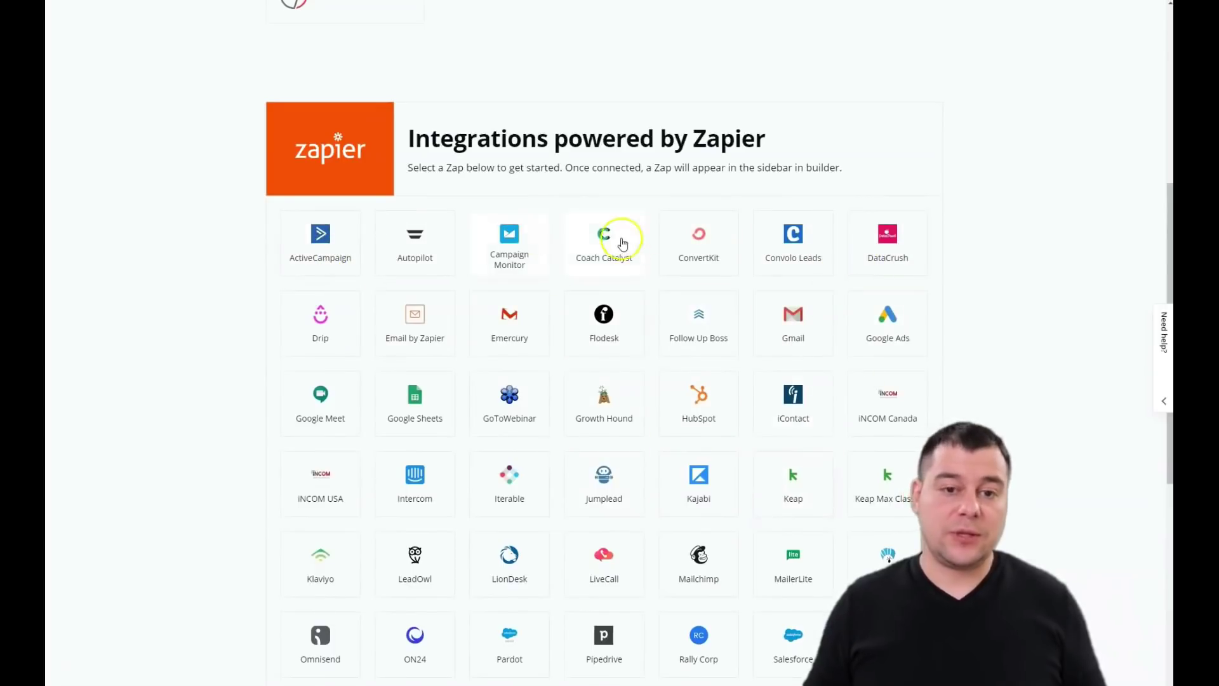
scroll(623, 244, up, 10)
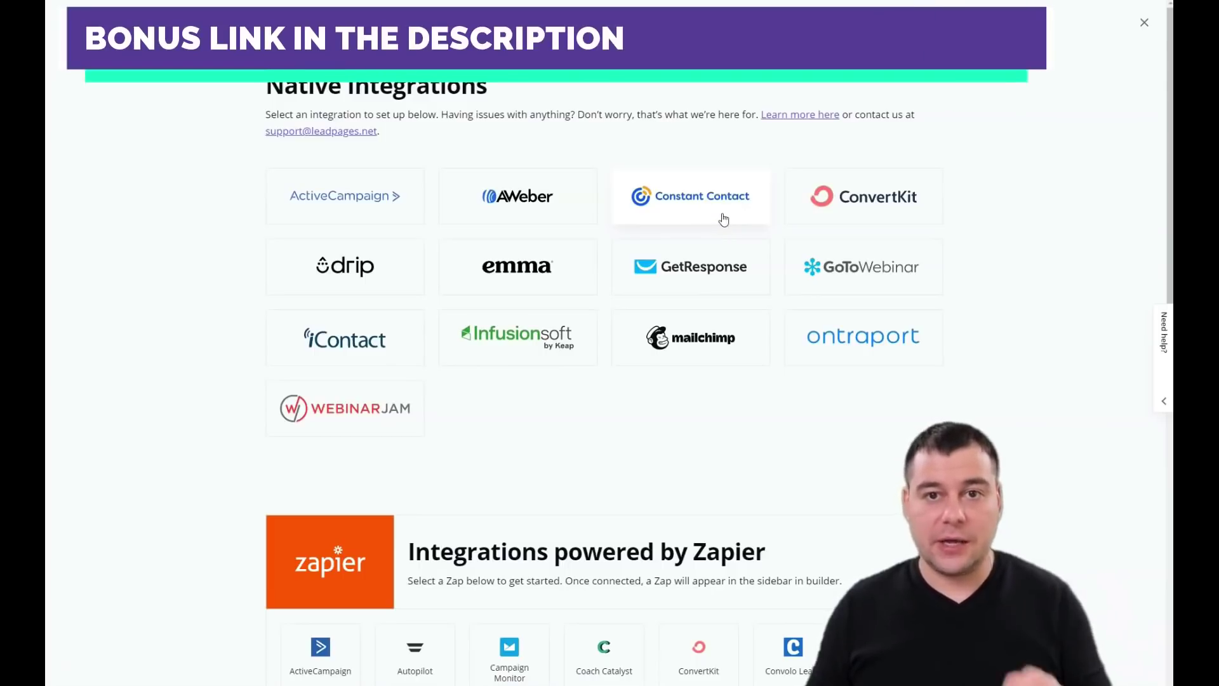
click(798, 197)
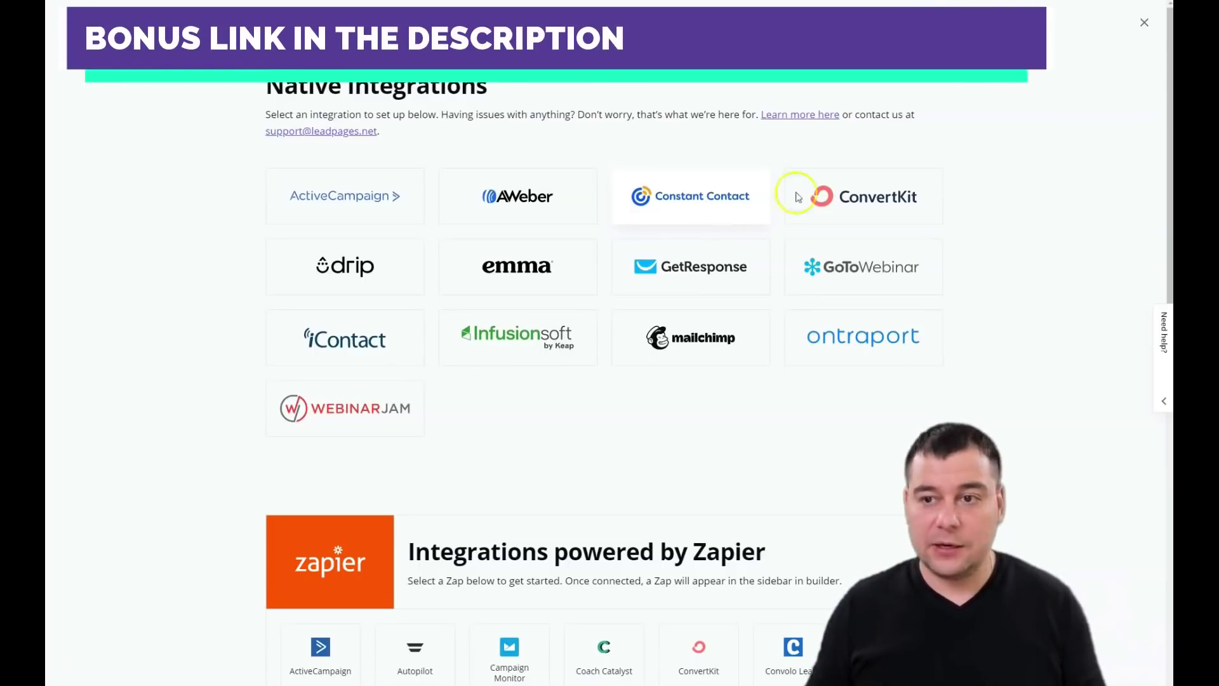
click(1144, 25)
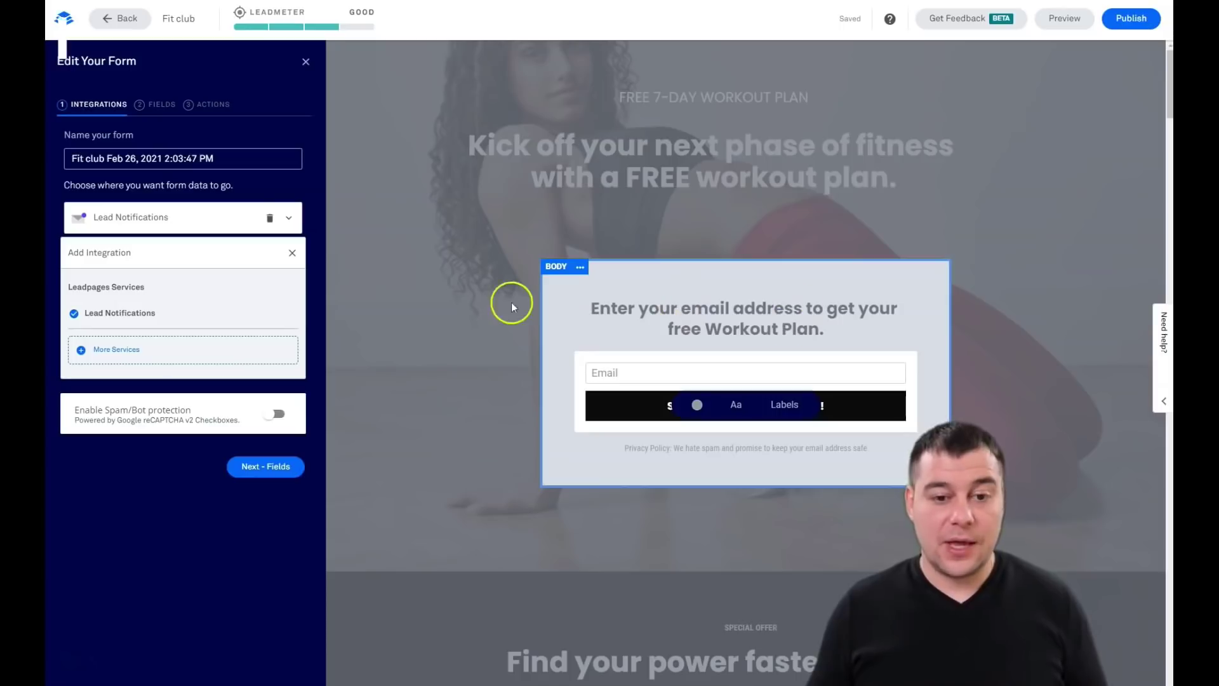
Add a First Name field above Email in the pop-up form and open the form's after-submission actions.
click(156, 104)
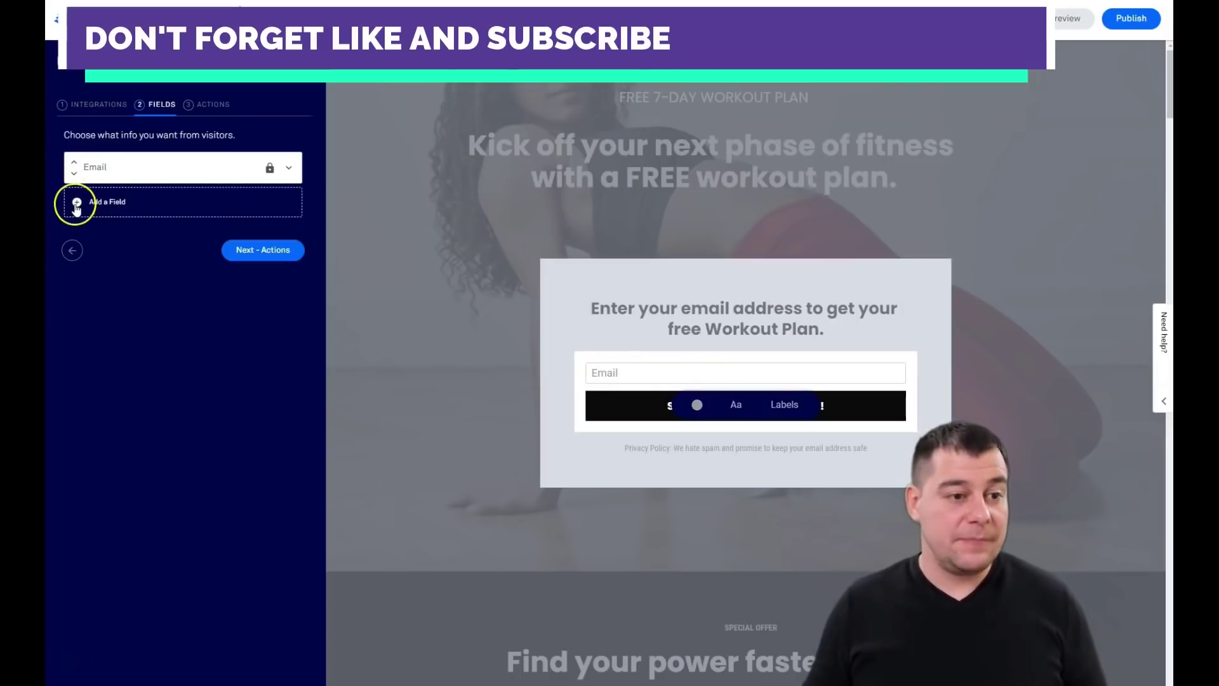
click(77, 203)
click(204, 280)
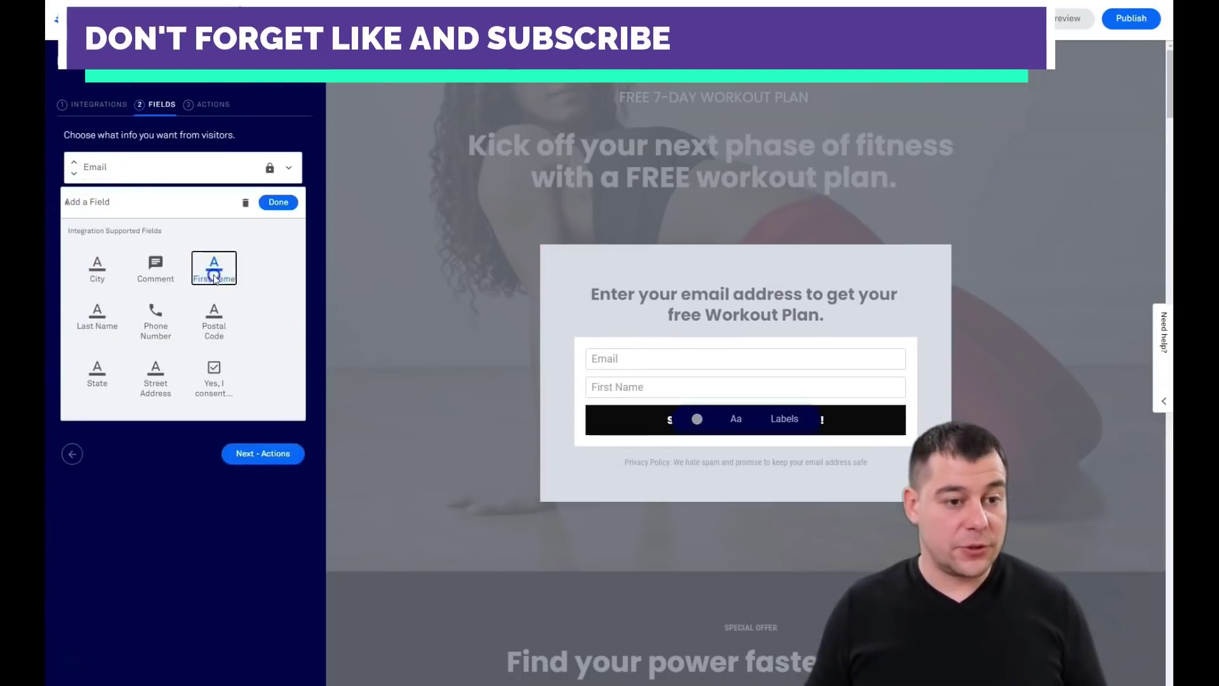
click(274, 201)
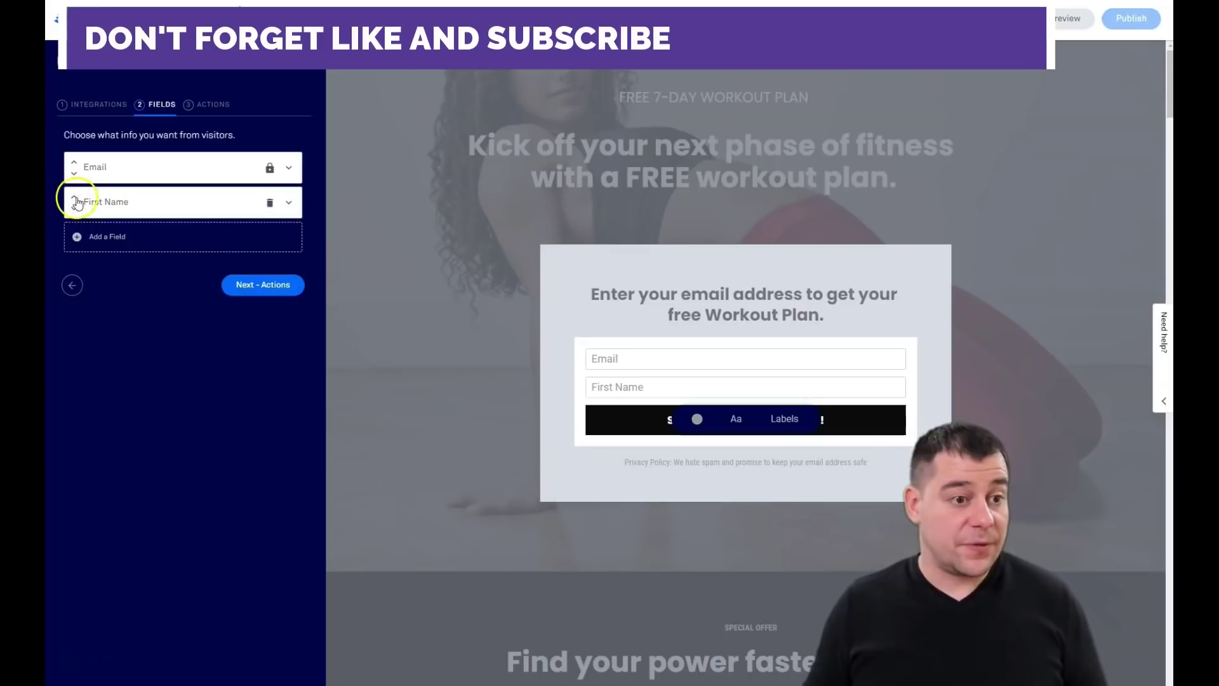
click(74, 197)
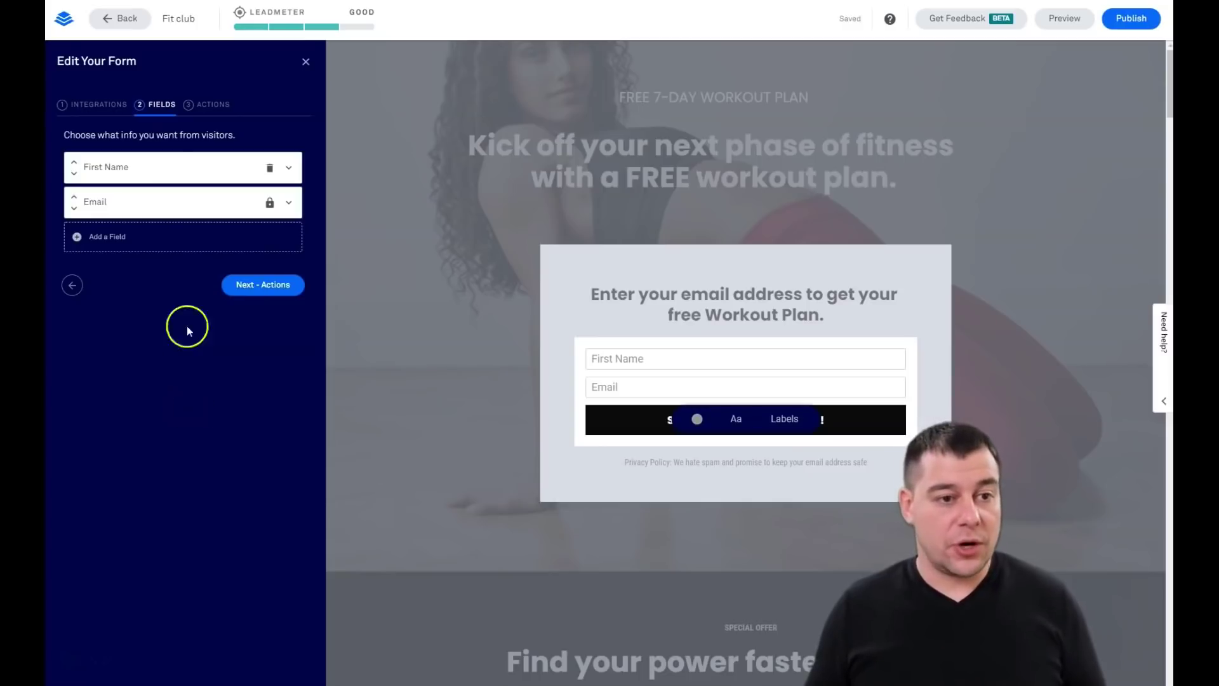
click(206, 104)
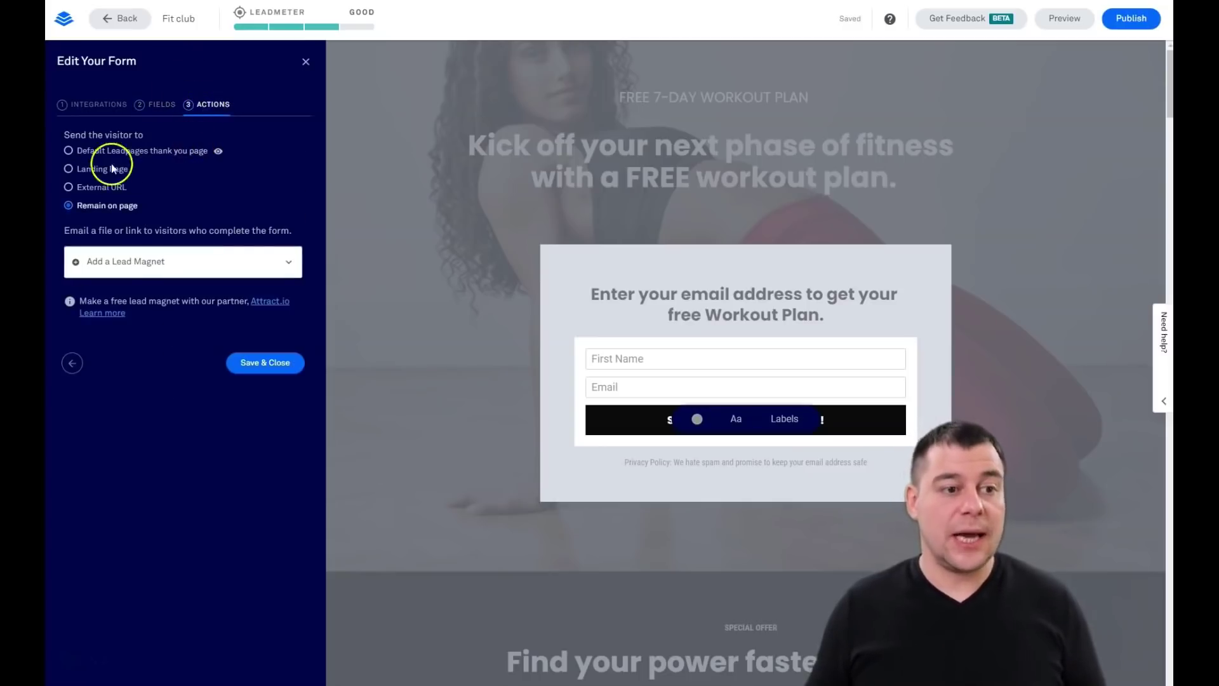
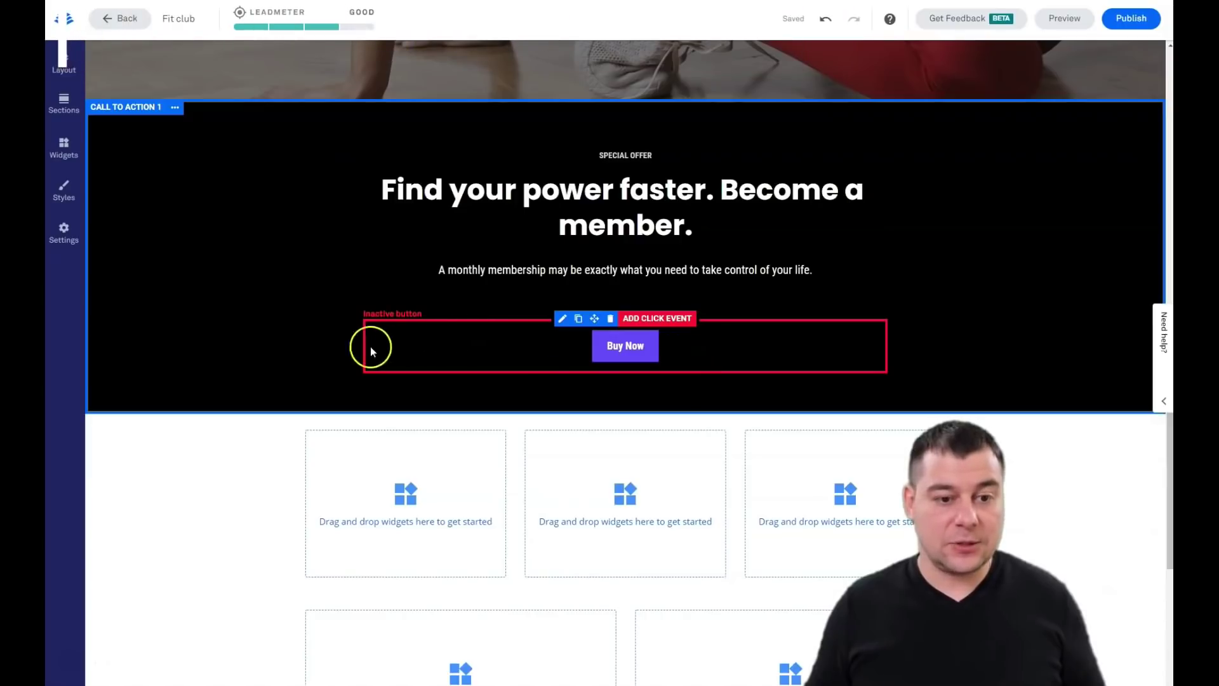
Delete the "Find your power faster" call-to-action section below the hero.
click(173, 109)
click(211, 210)
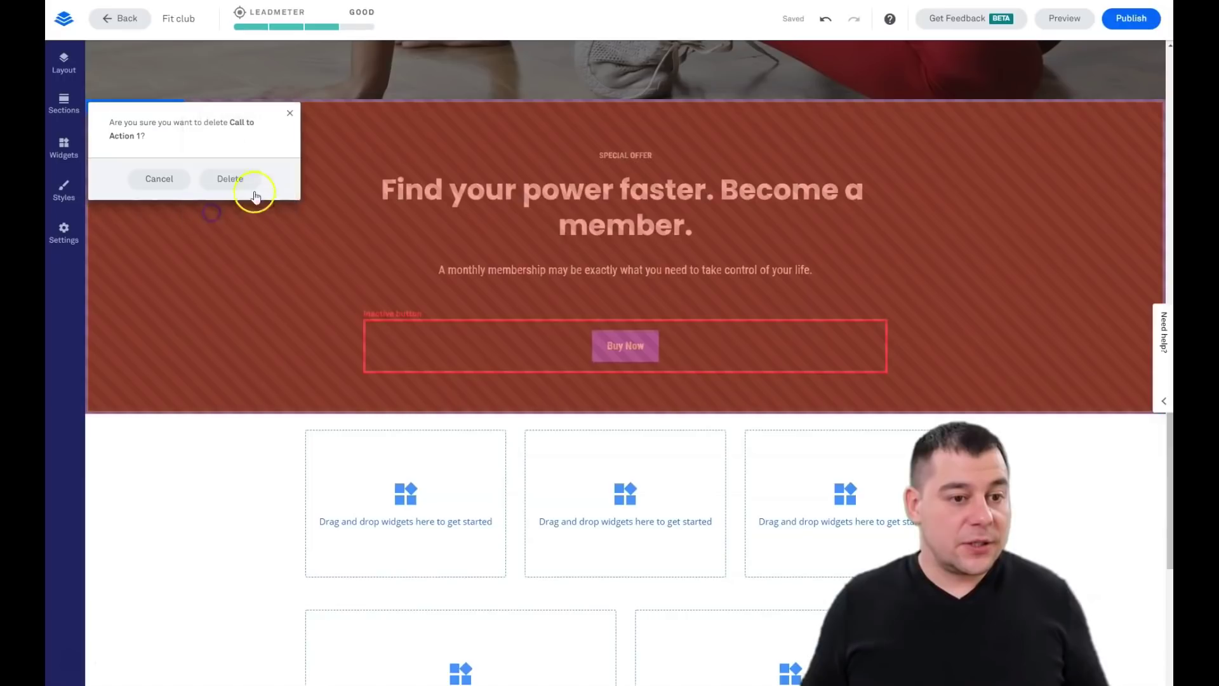
click(232, 179)
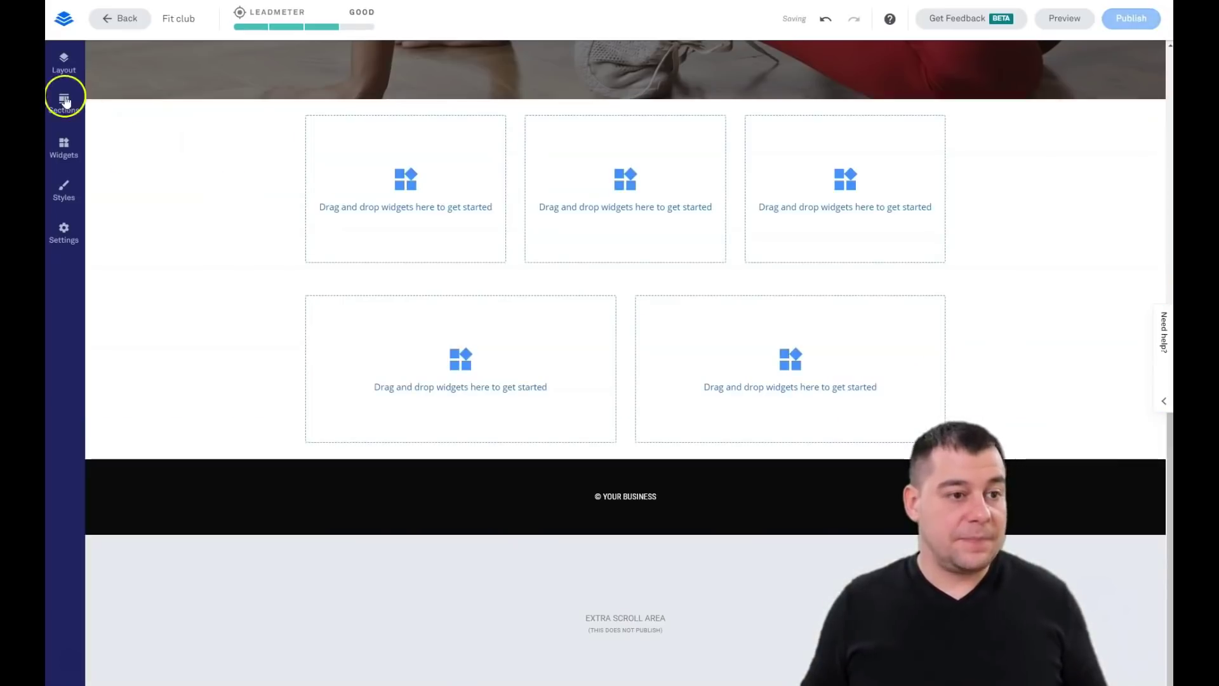
Fill the three-column blank section with a Video, an Image and a Button widget, one per column.
click(63, 153)
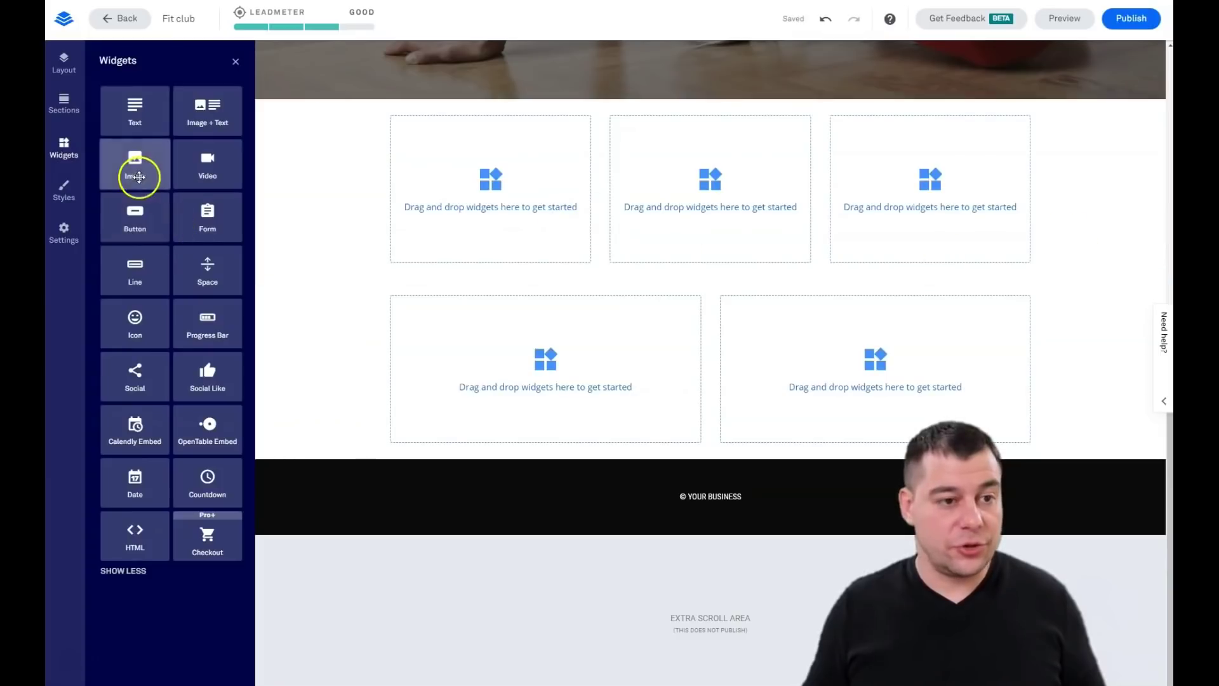
drag(206, 170, 496, 219)
drag(134, 167, 711, 198)
drag(134, 212, 930, 206)
Place Form and Image + Text widgets in the two-column section, and add Space widgets above the form and the three-column section's button.
drag(208, 216, 542, 349)
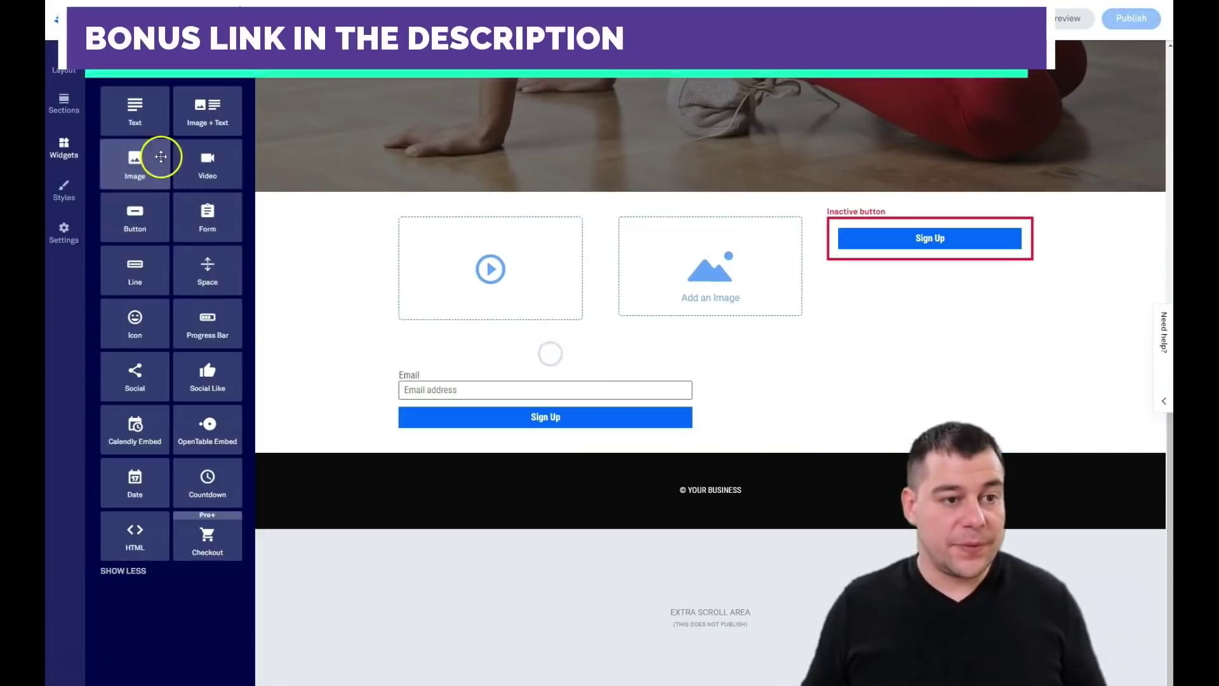
drag(196, 108, 876, 394)
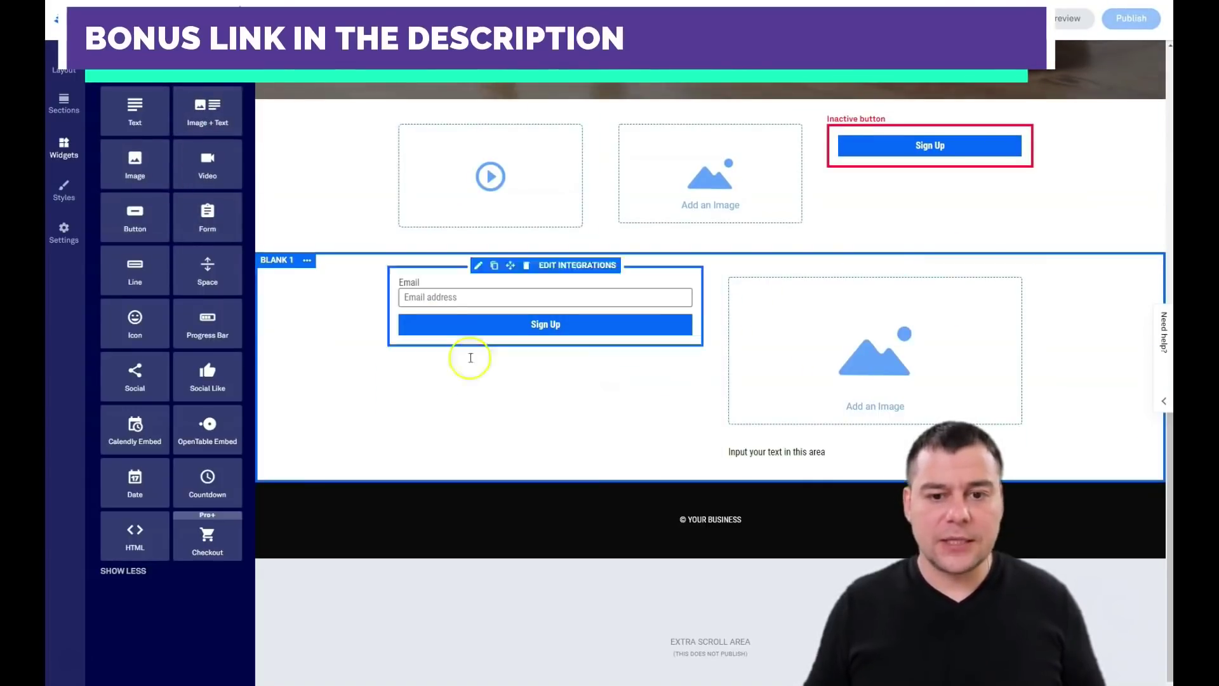
drag(190, 264, 560, 283)
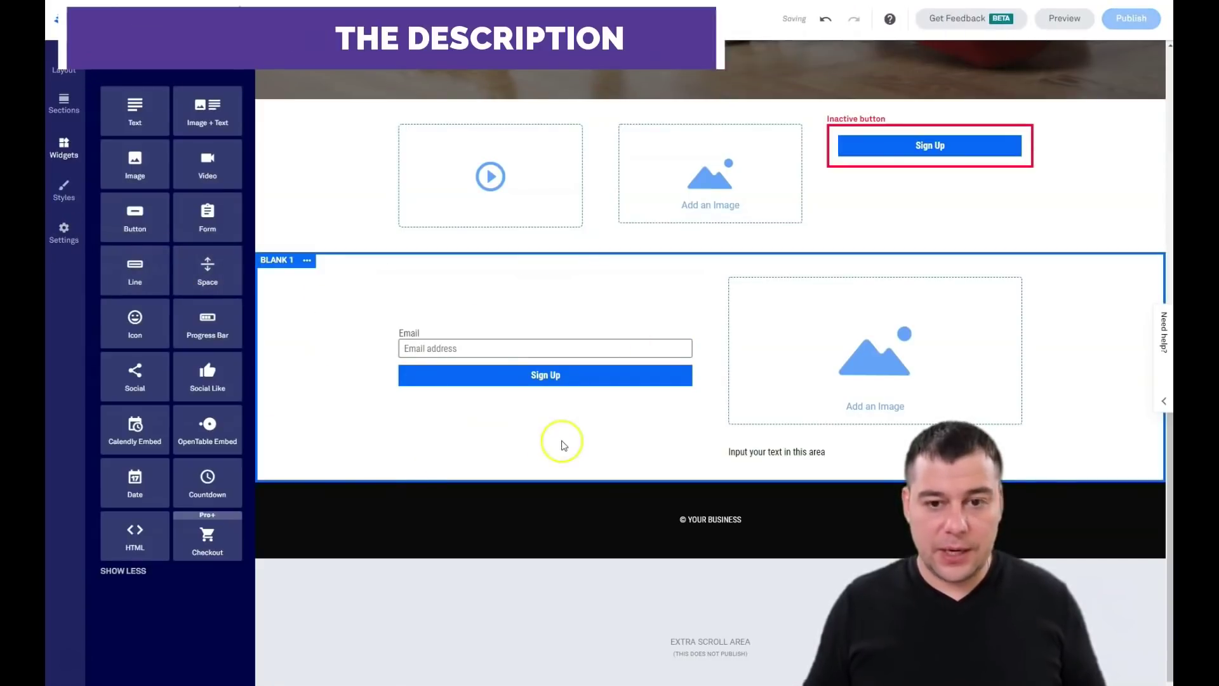
drag(212, 264, 933, 127)
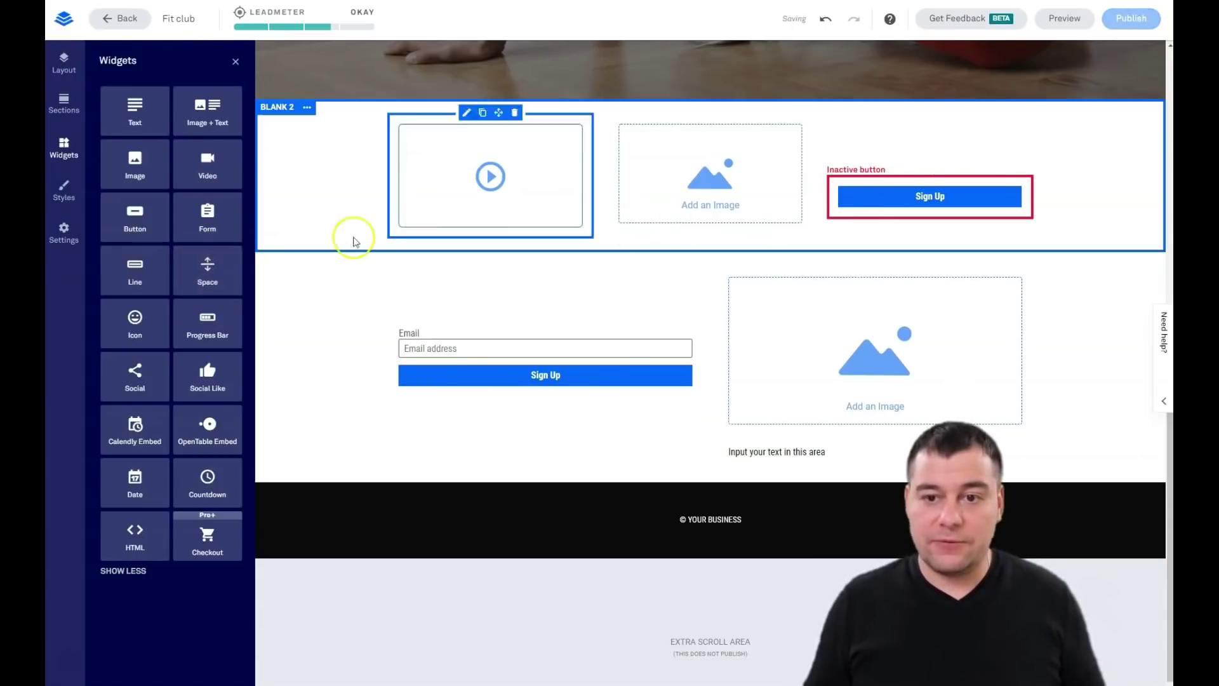
Try larger minimum heights such as 75% for the three-column section and settle on 50%.
click(307, 107)
click(356, 114)
click(123, 408)
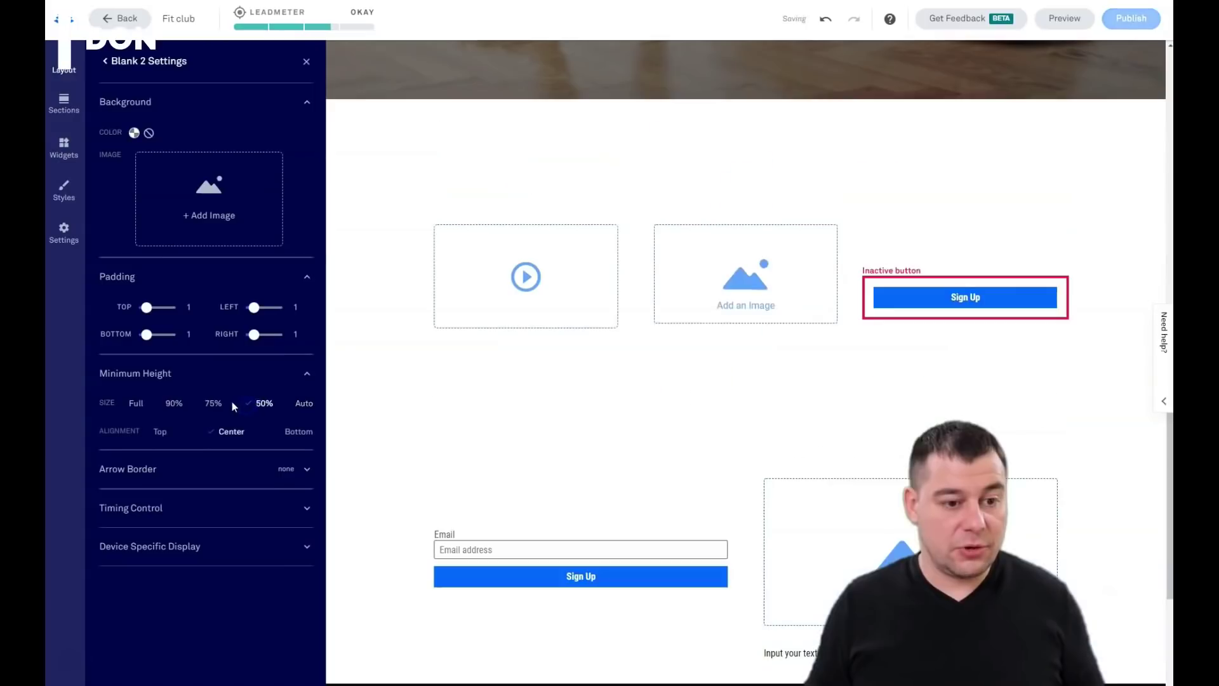
click(216, 404)
click(173, 404)
click(263, 404)
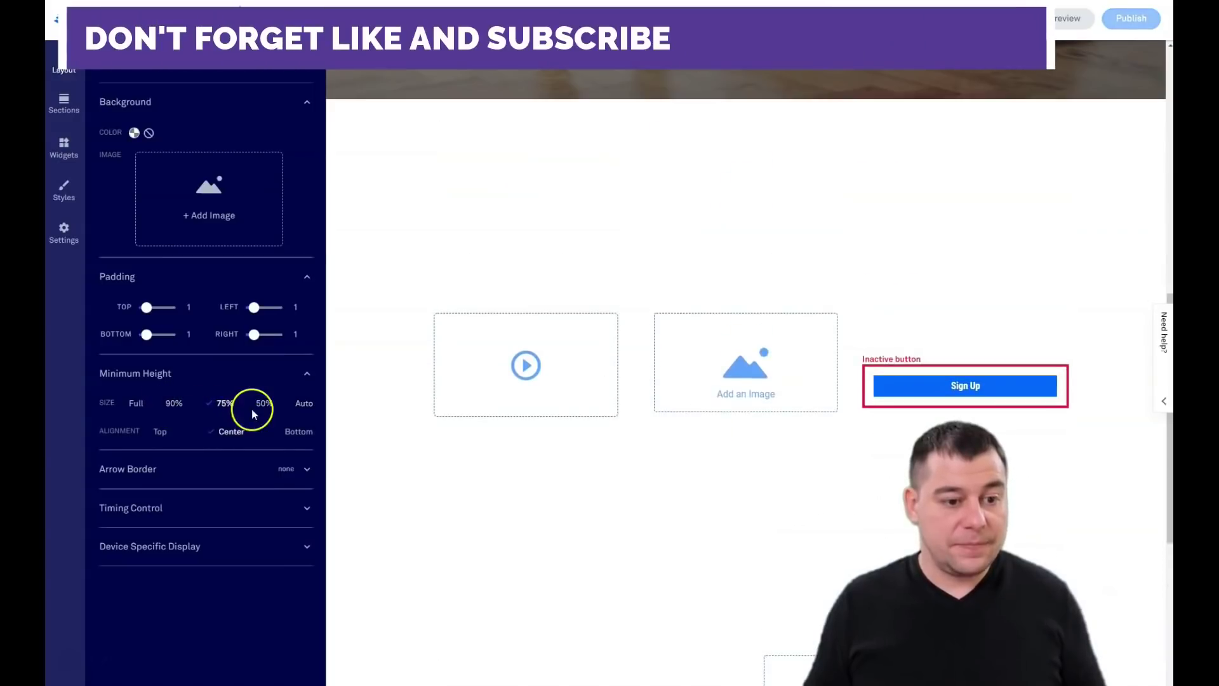
Give the three-column section the recent salmon-pink background color and close its settings.
click(133, 133)
click(124, 223)
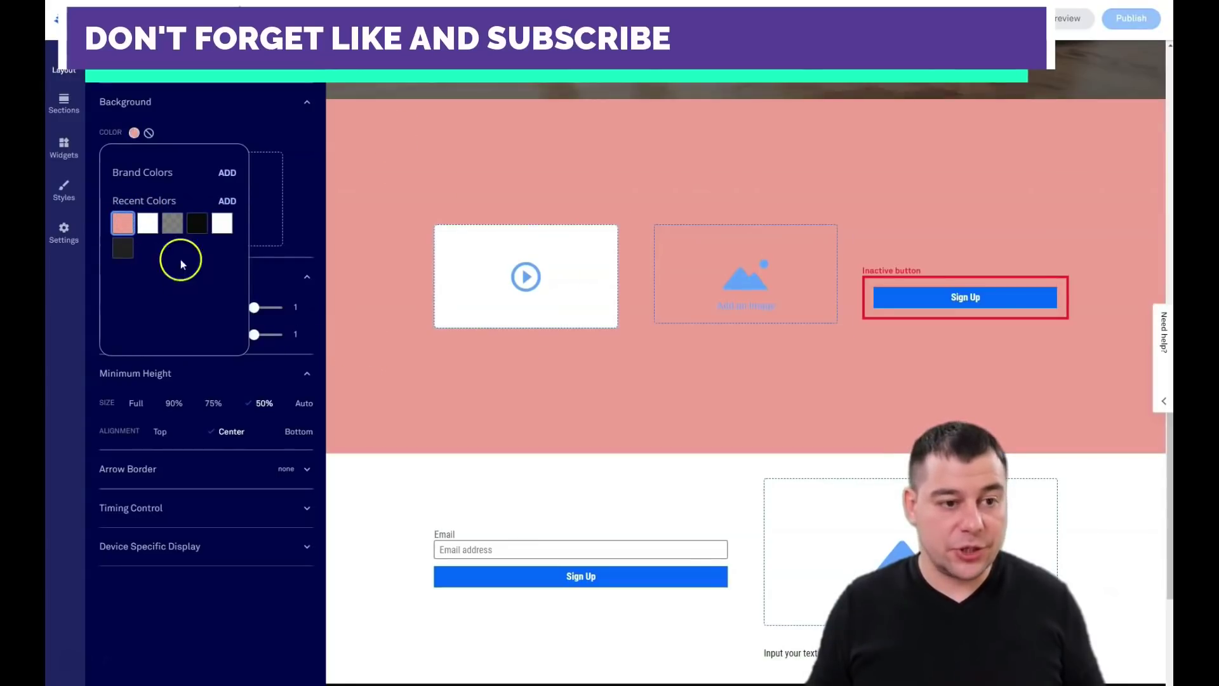
click(173, 140)
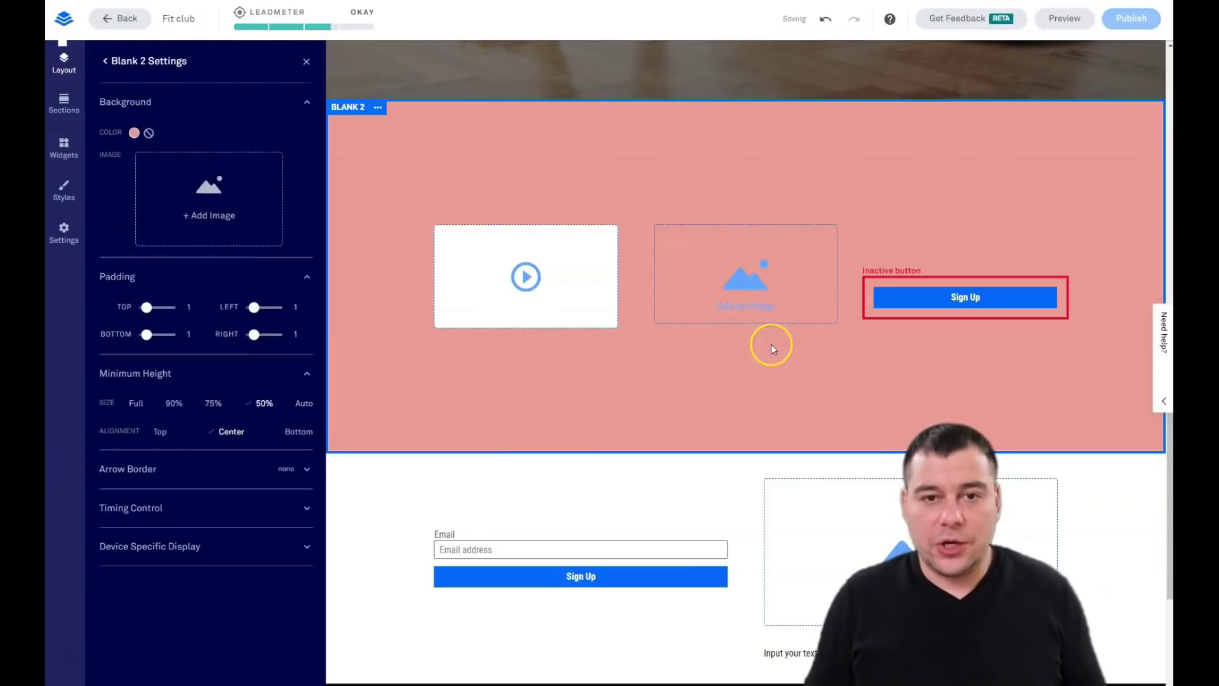
click(306, 62)
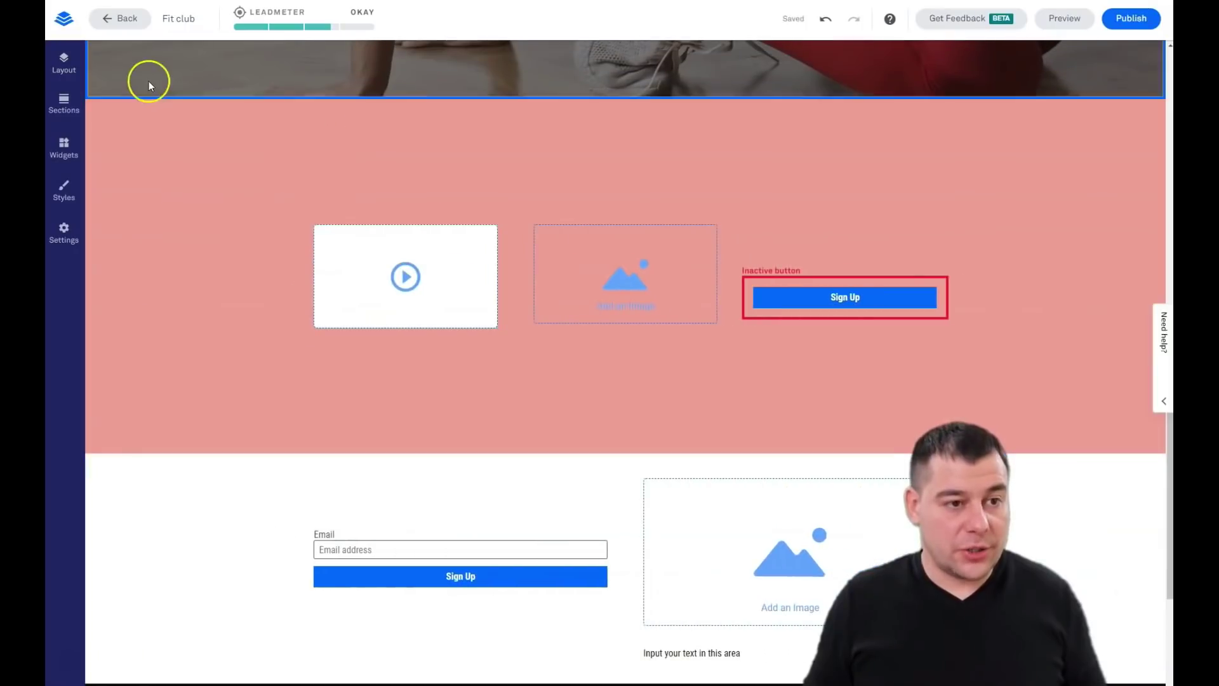
Delete the three-column and two-column blank sections, leaving only the hero and the footer.
click(138, 110)
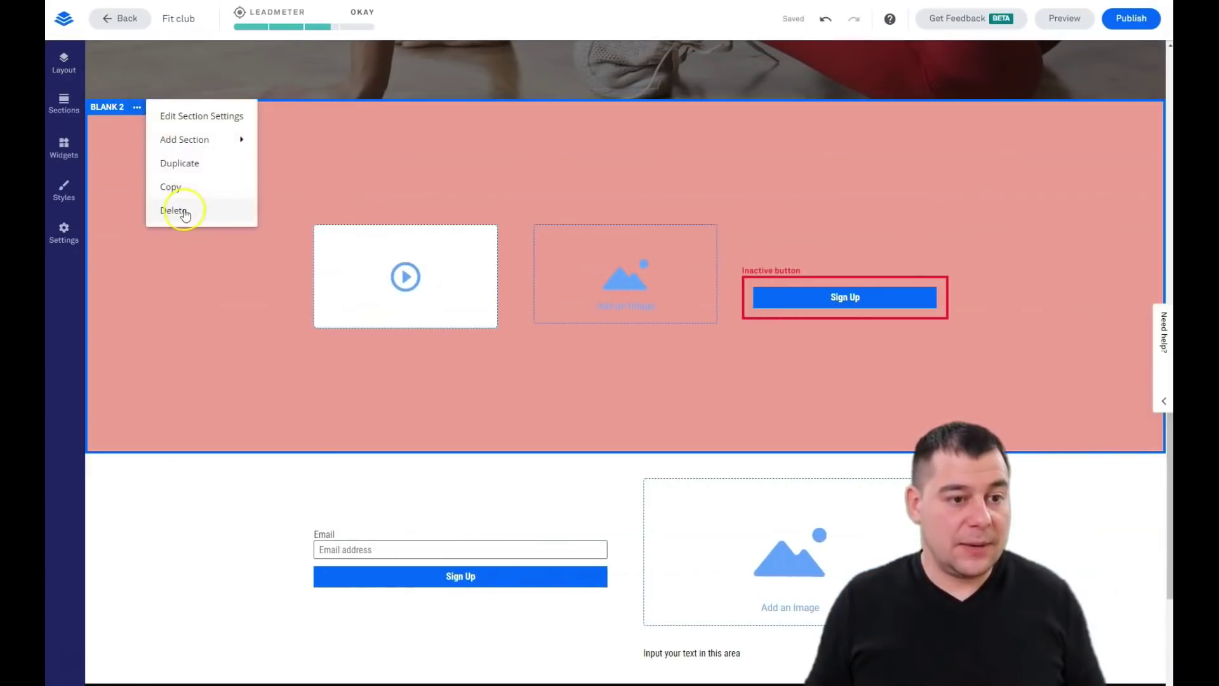
click(181, 210)
click(229, 166)
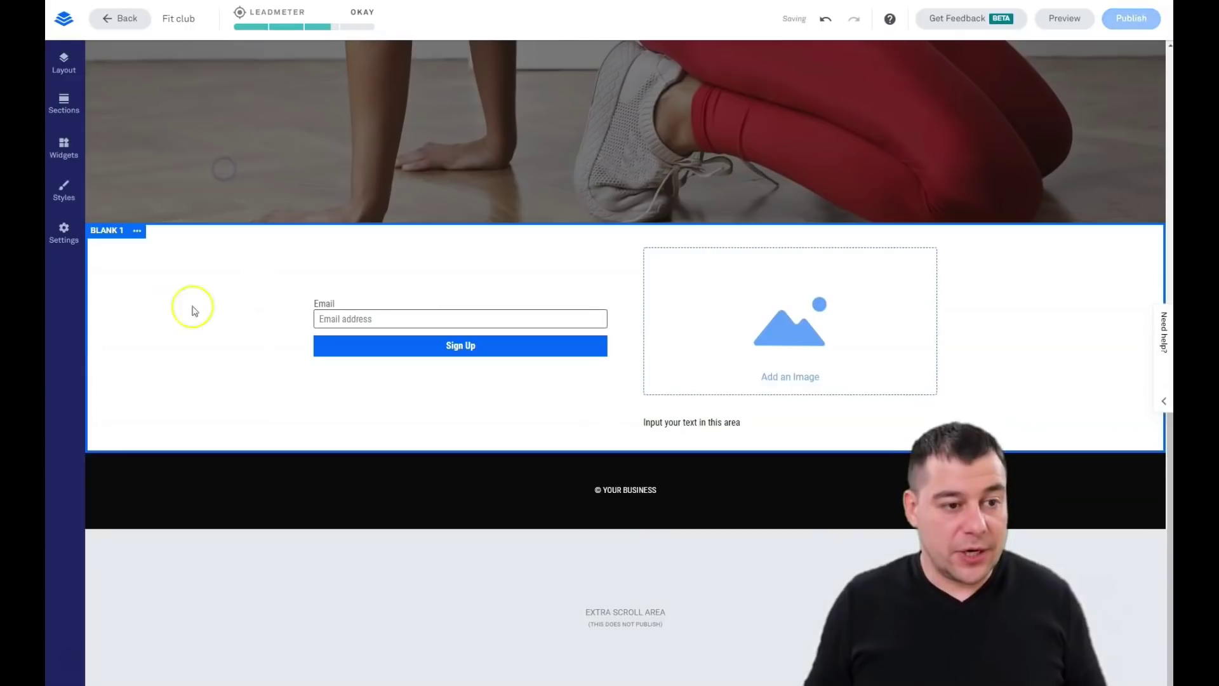
click(138, 232)
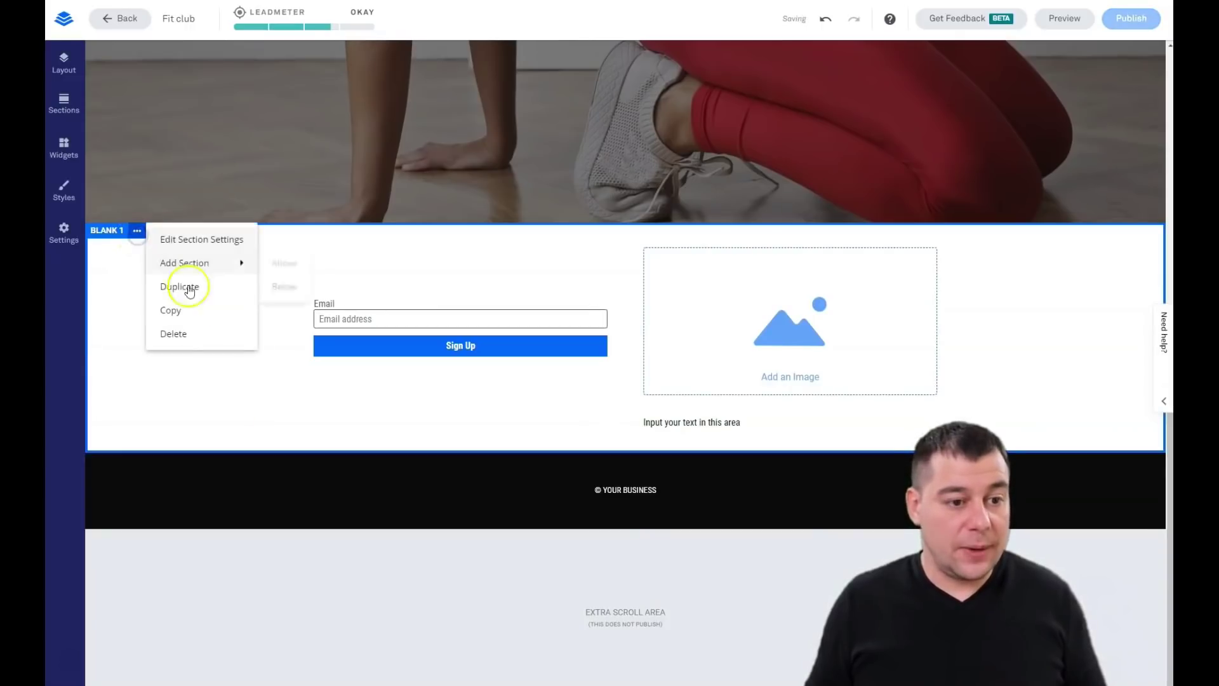
click(174, 332)
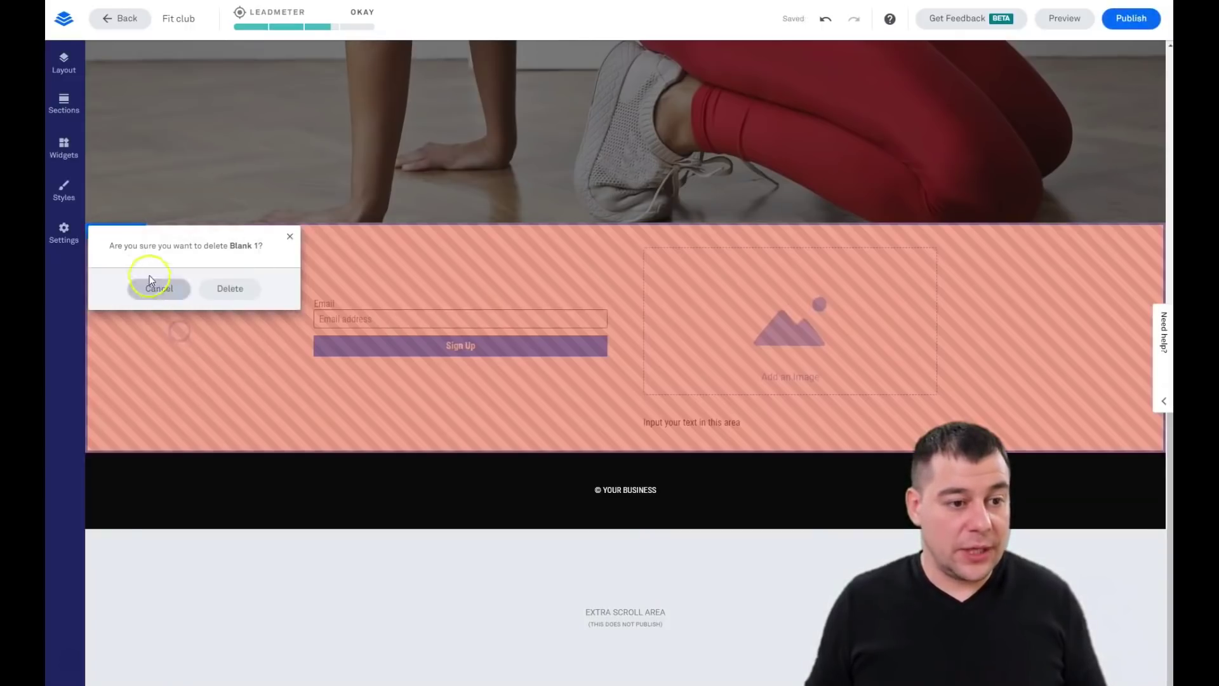
click(231, 289)
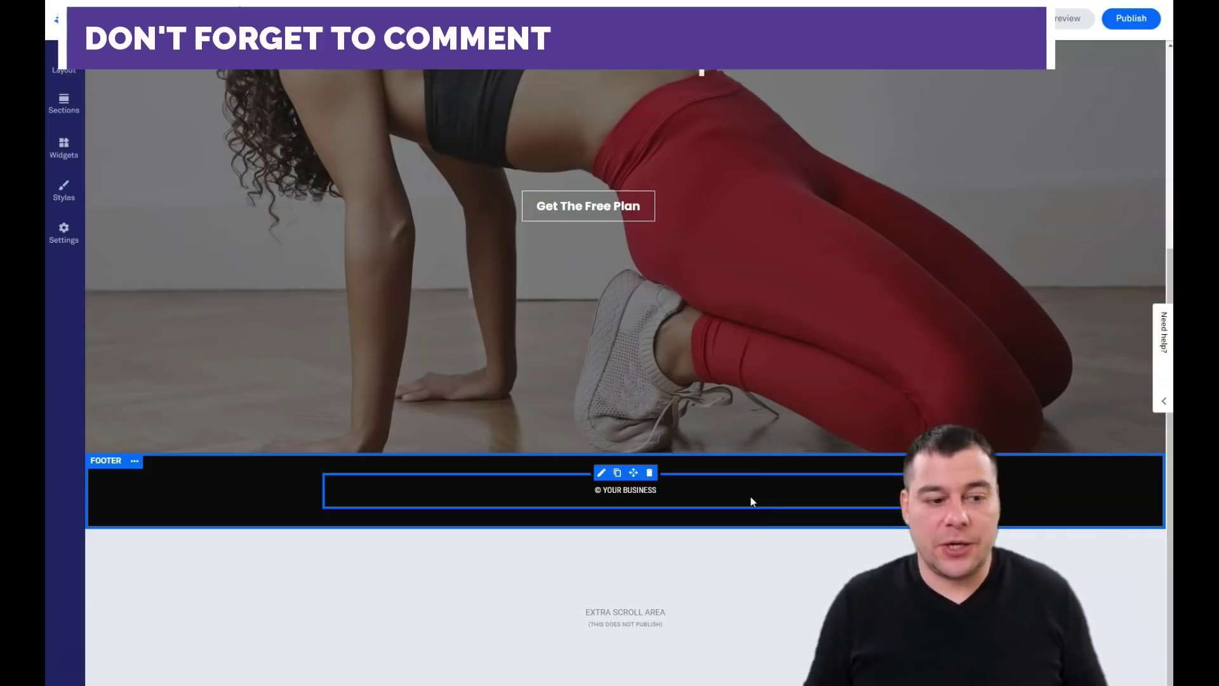
click(707, 498)
click(706, 429)
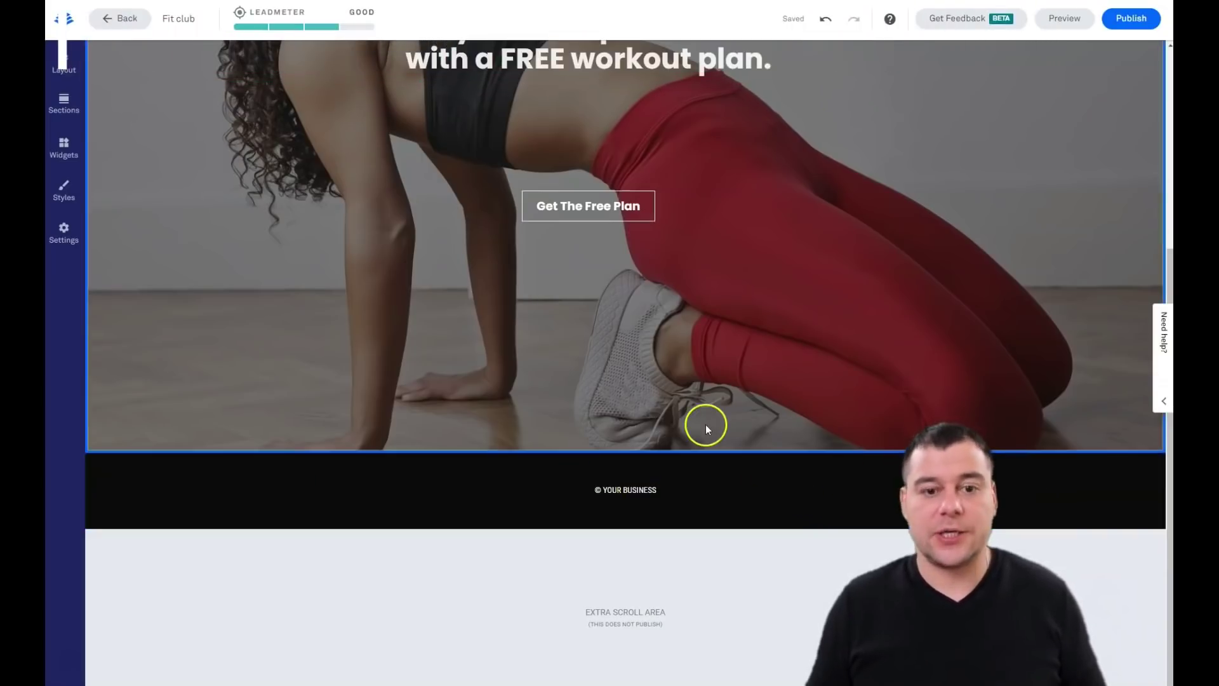
scroll(706, 429, up, 5)
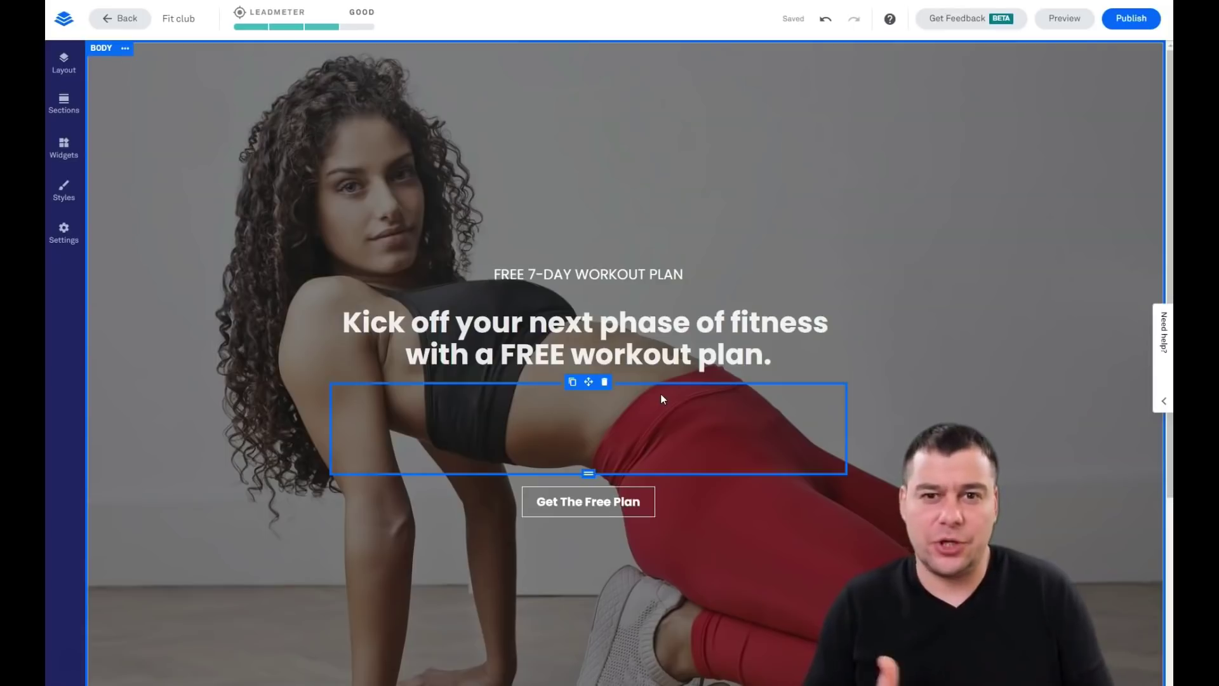
click(785, 234)
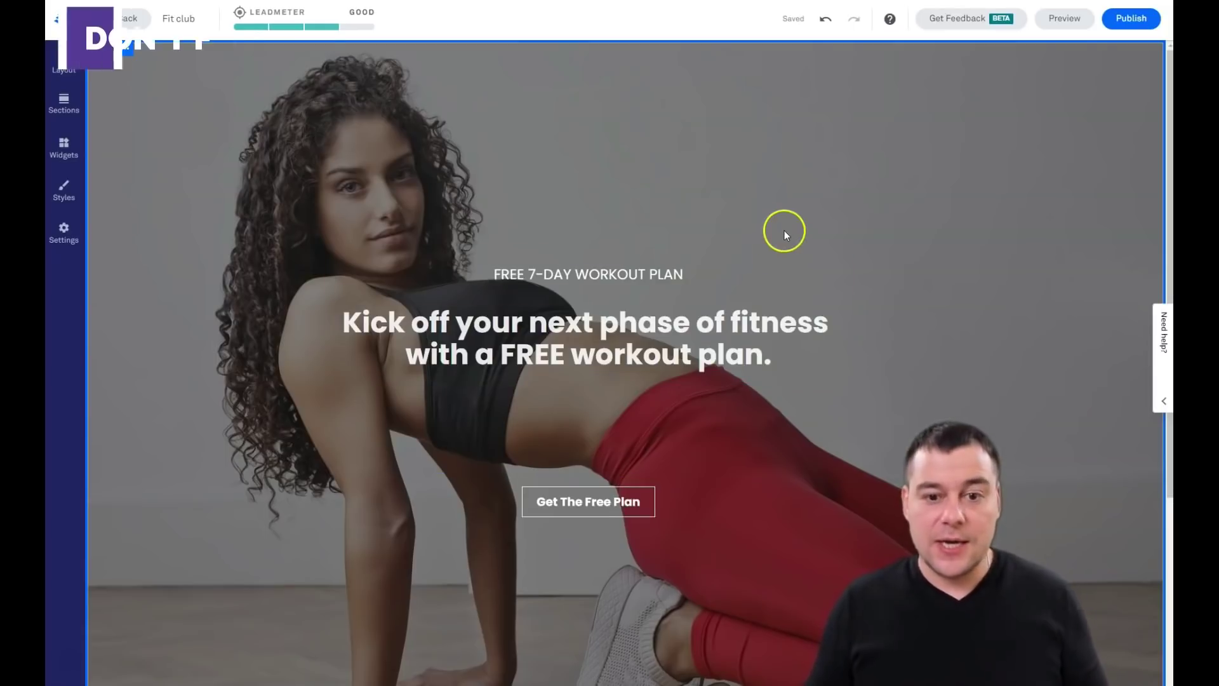